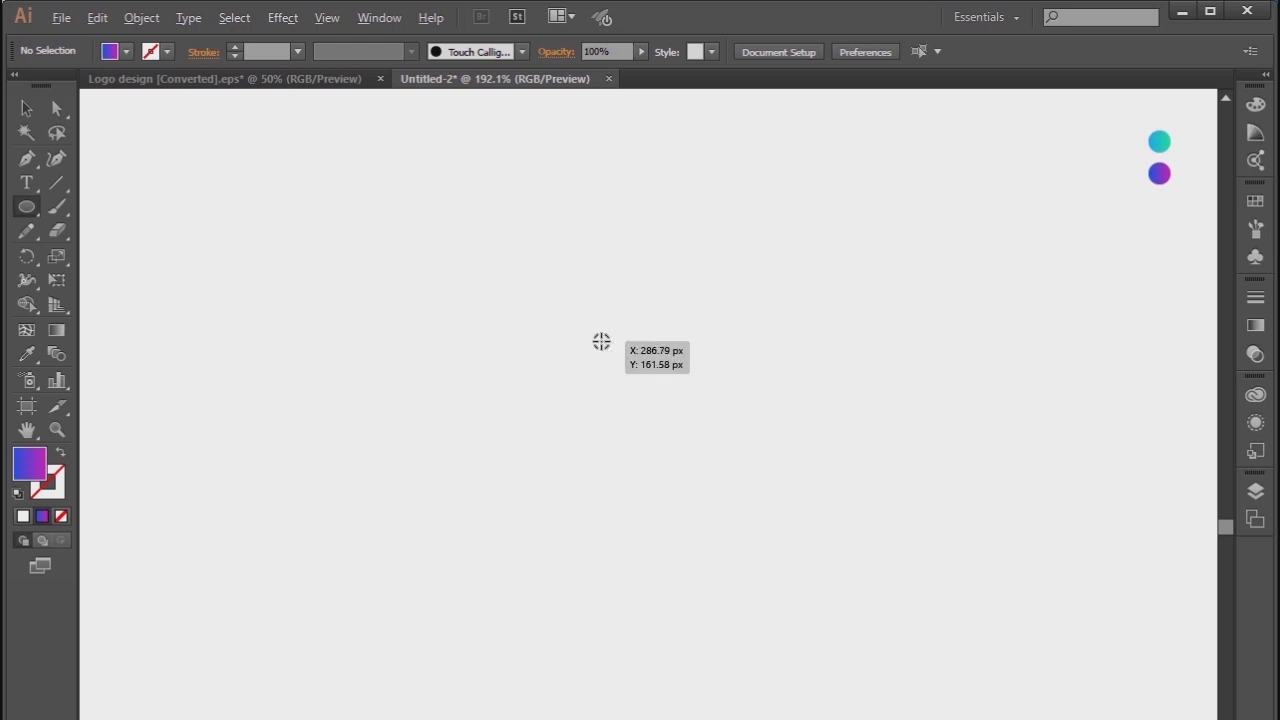
# - Draw a circle near the middle of the canvas and set its fill to None
pyautogui.moveTo(598, 341); pyautogui.dragTo(686, 411)
pyautogui.click(126, 51)
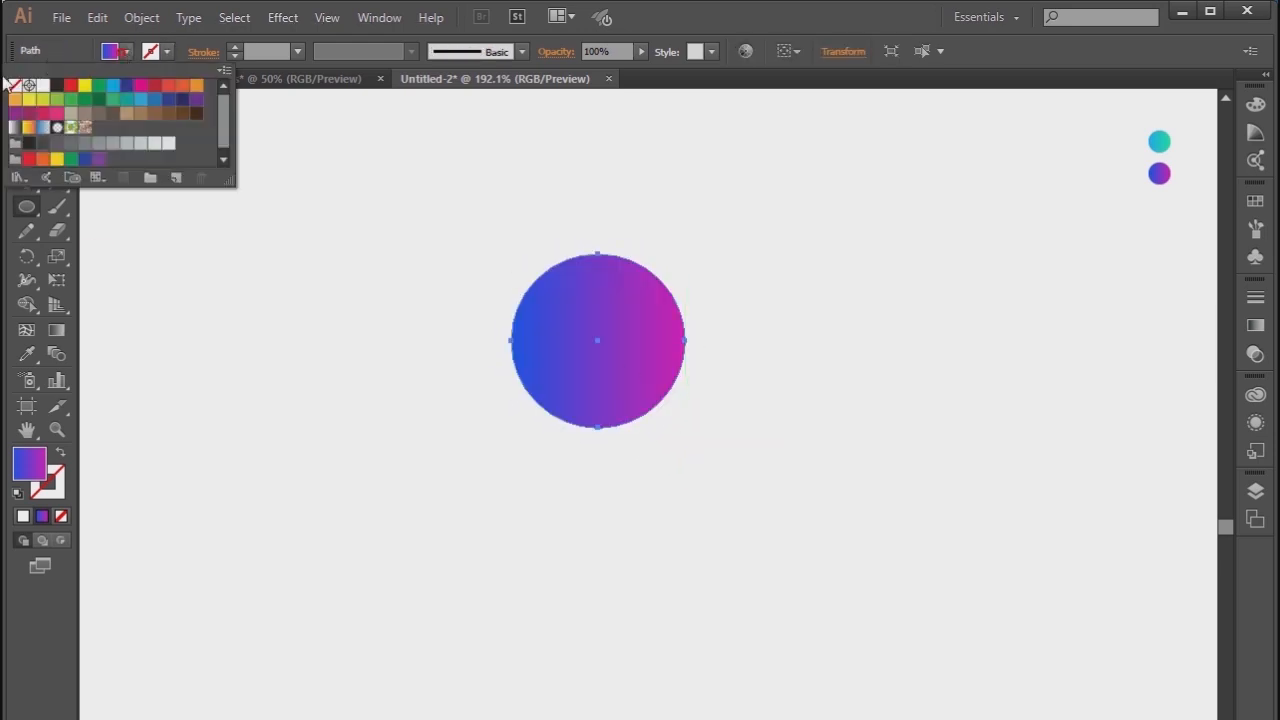
pyautogui.click(15, 85)
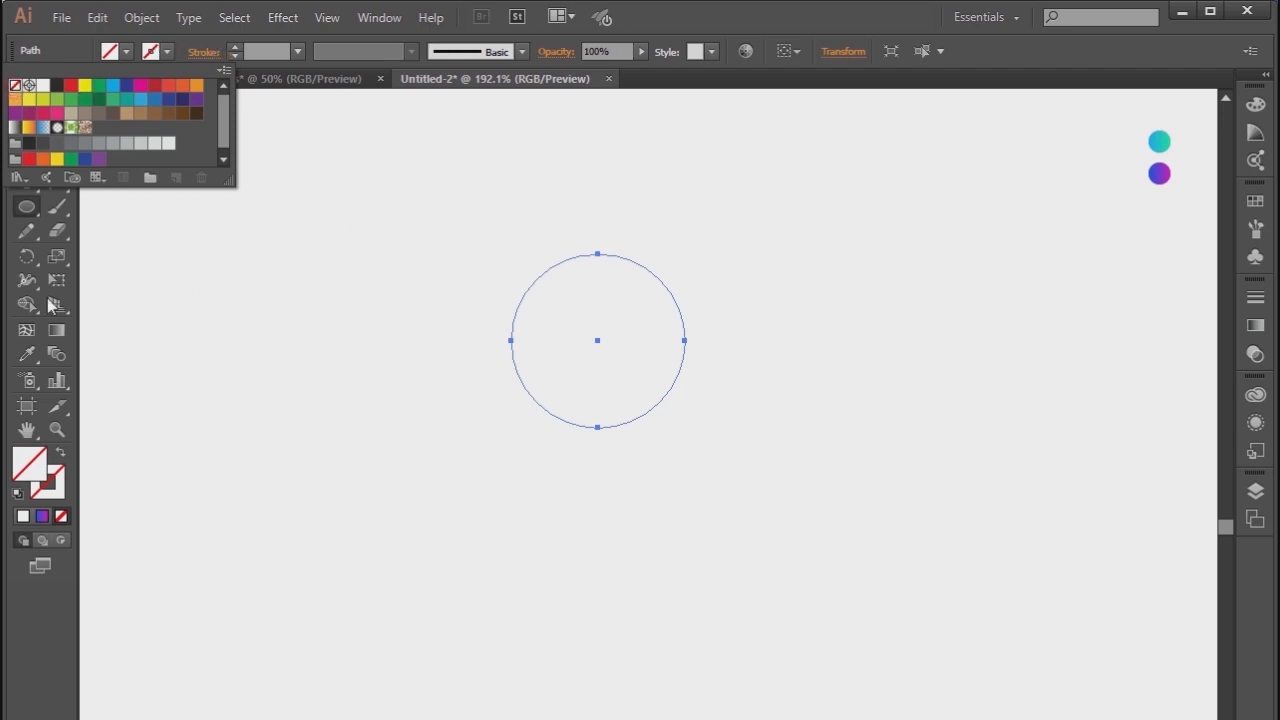
# - Sample the blue-green gradient from the small reference circle and swap it onto the large circle's stroke
pyautogui.click(24, 358)
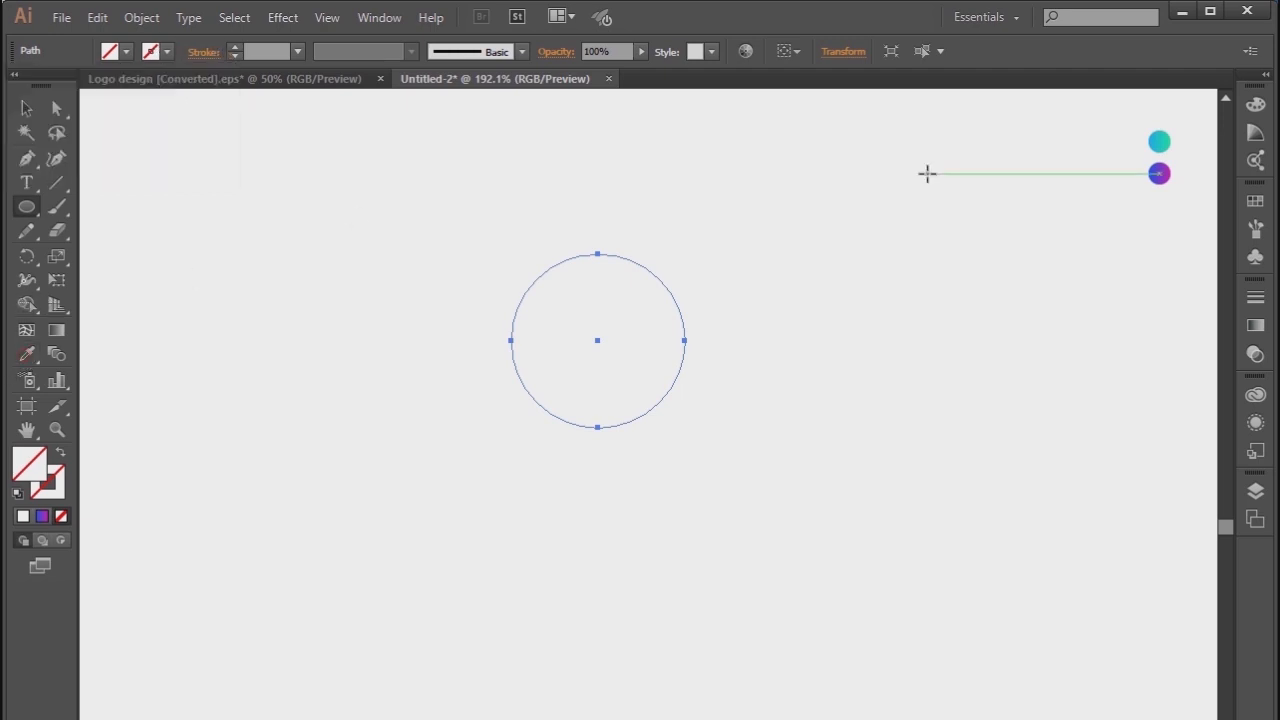
pyautogui.click(27, 354)
pyautogui.click(1159, 141)
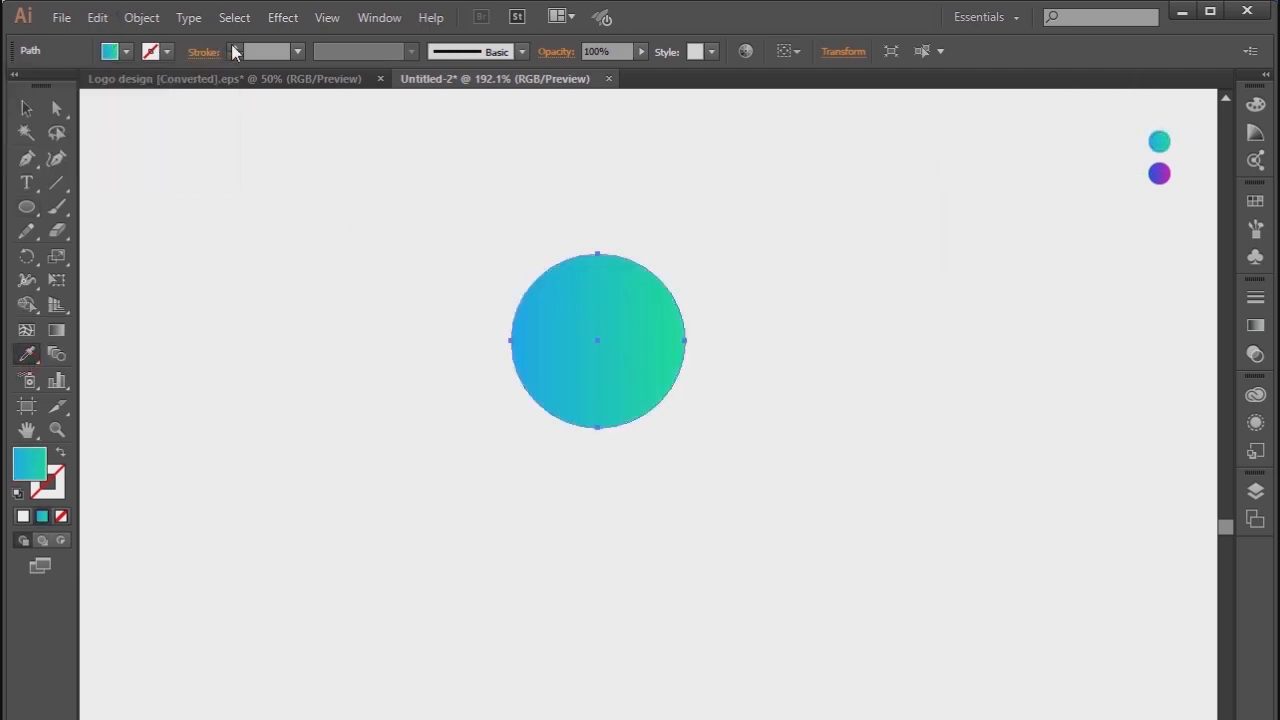
pyautogui.click(62, 458)
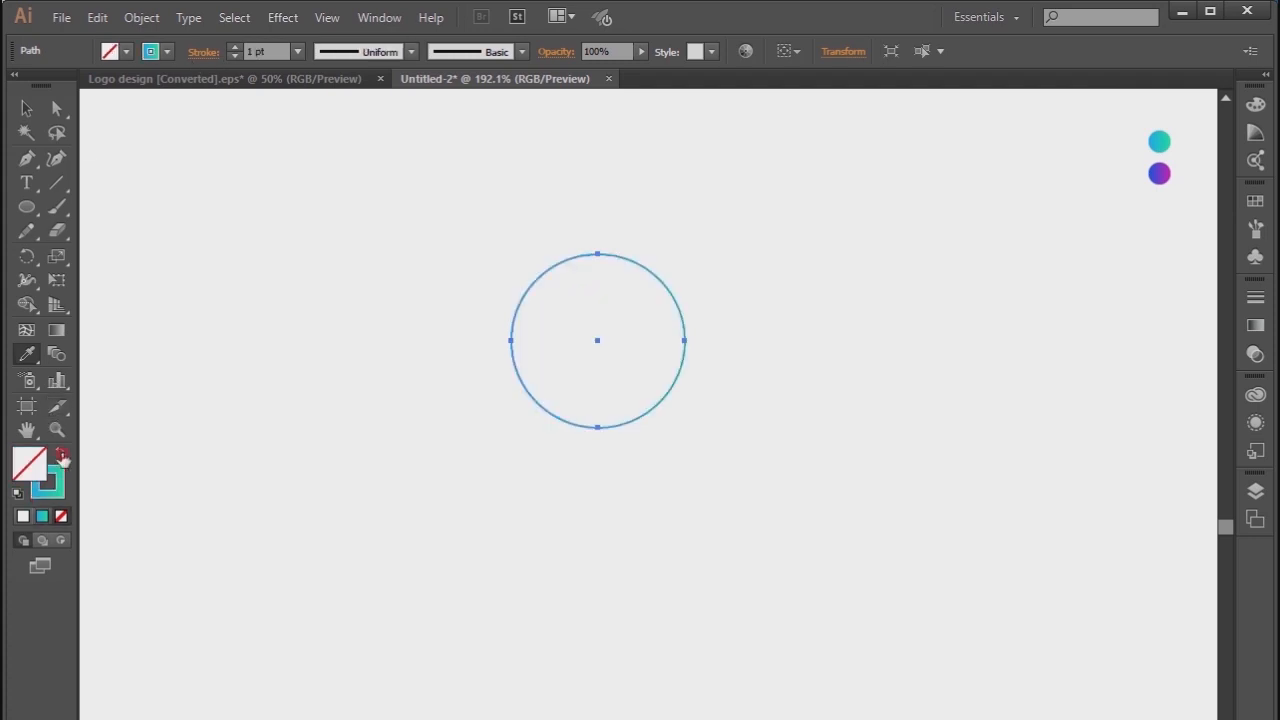
# - Set the circle's stroke weight to 11 pt to form a thick ring, and deselect it
pyautogui.click(233, 47)
pyautogui.click(233, 47)
pyautogui.click(233, 47)
pyautogui.click(233, 47)
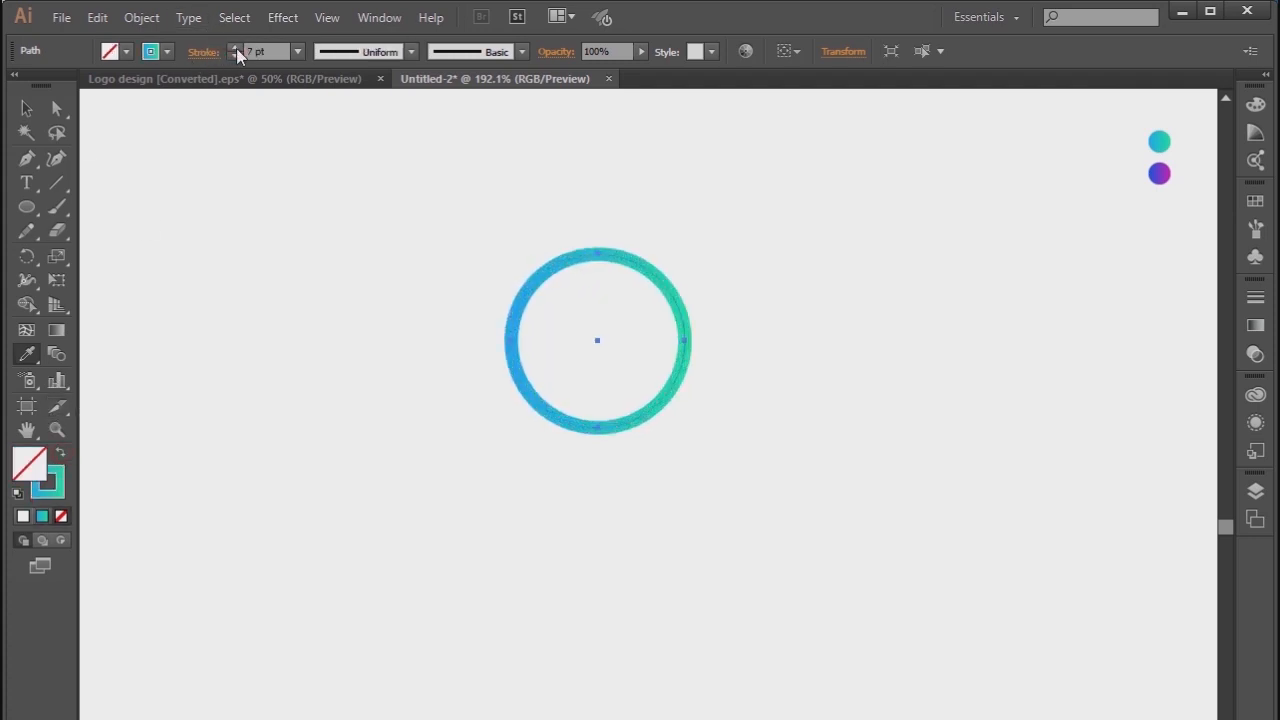
pyautogui.click(233, 47)
pyautogui.click(233, 47)
pyautogui.click(233, 47)
pyautogui.click(233, 47)
pyautogui.click(236, 49)
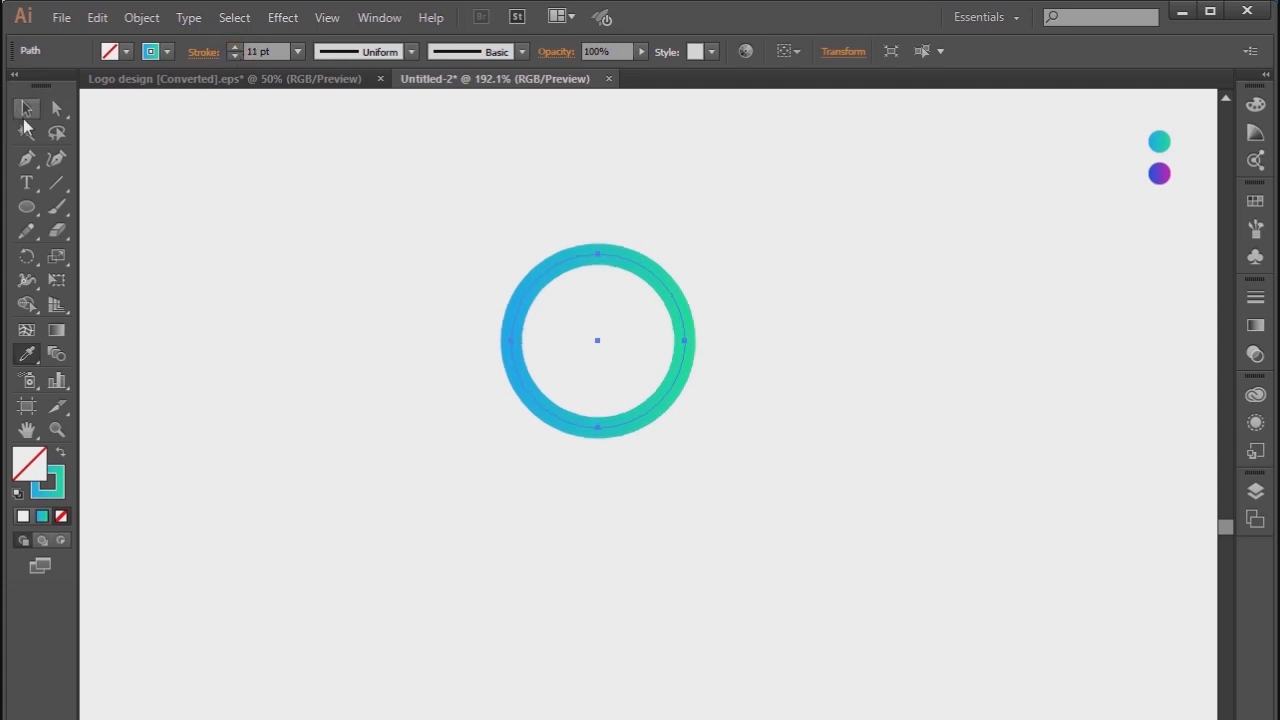
pyautogui.click(29, 110)
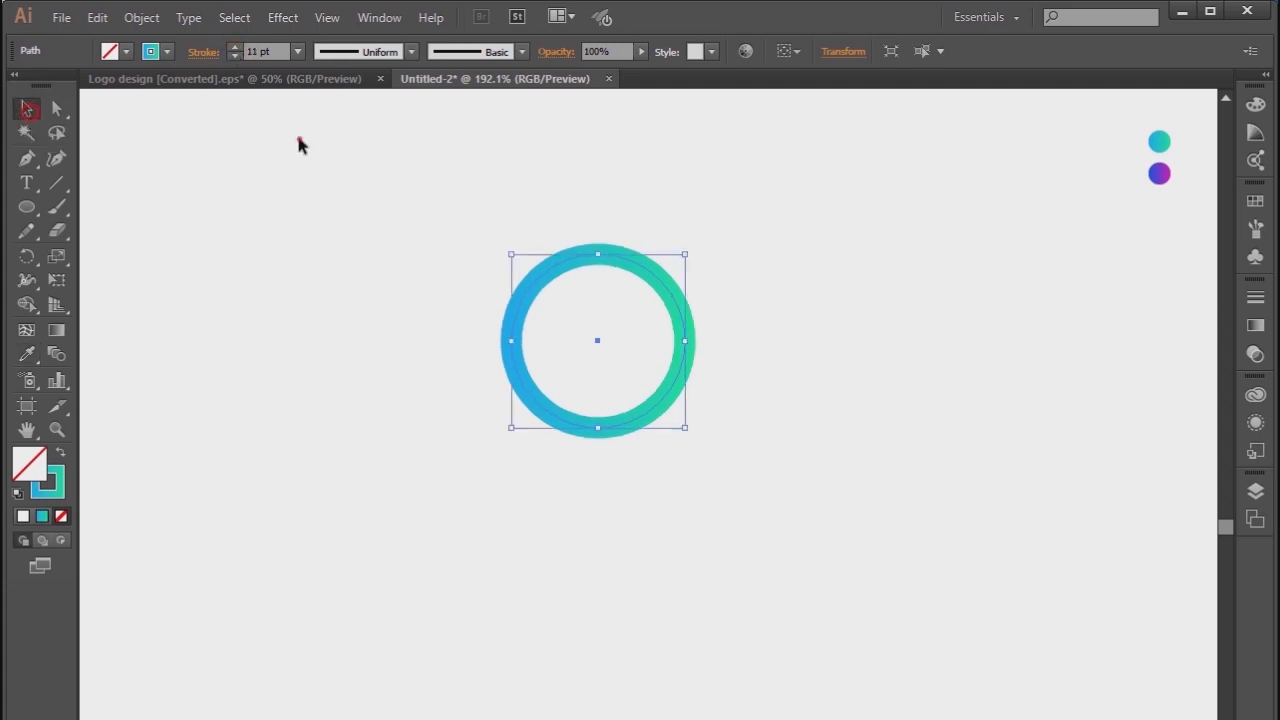
pyautogui.click(298, 142)
pyautogui.click(563, 237)
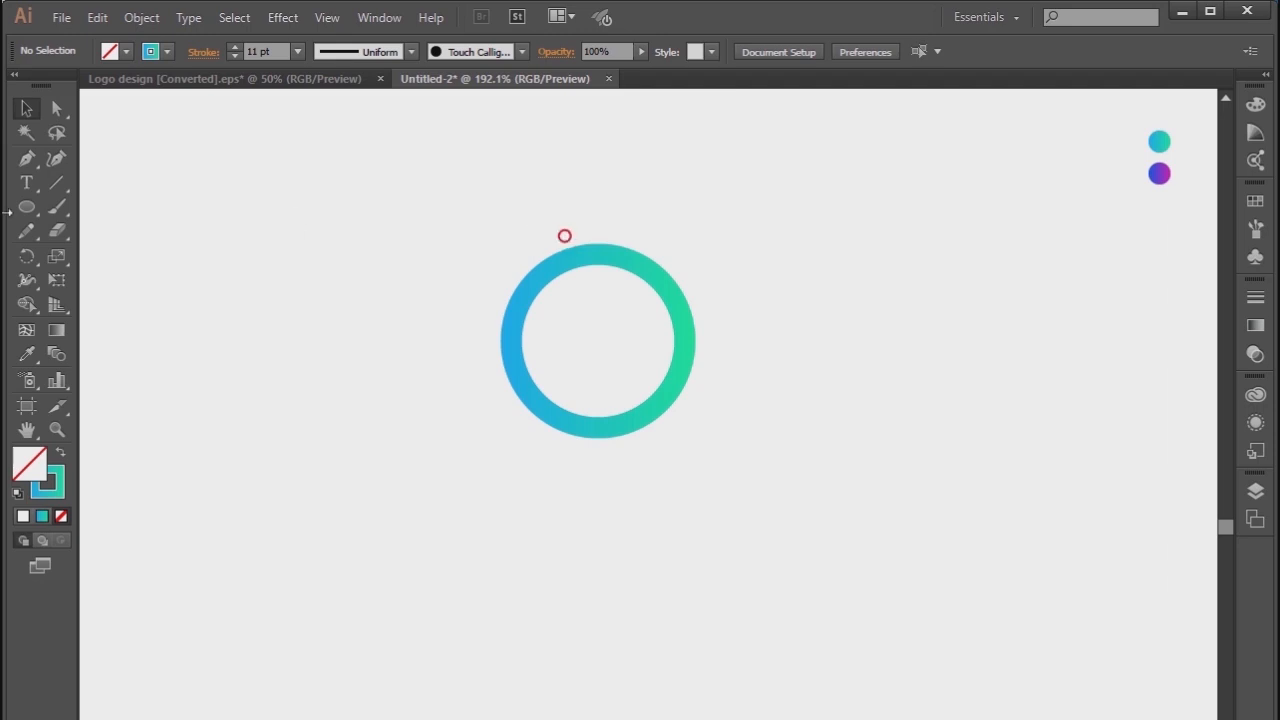
pyautogui.click(27, 159)
pyautogui.click(27, 207)
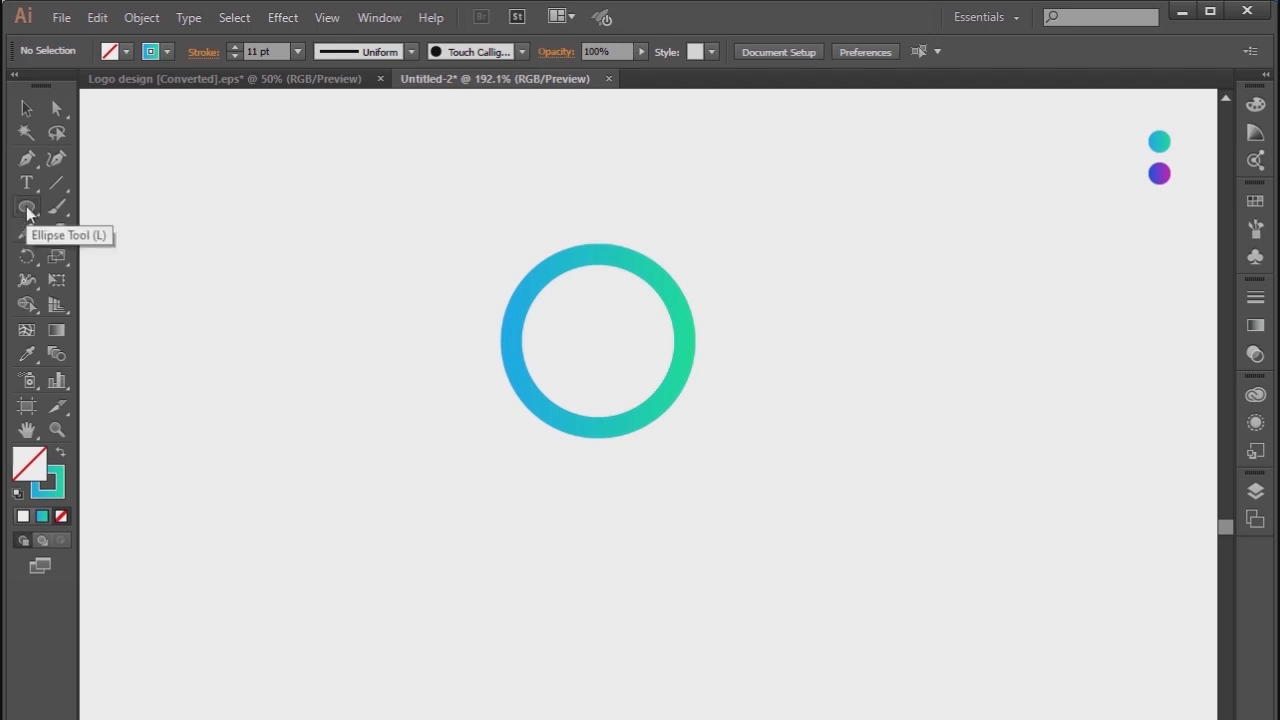
pyautogui.click(27, 183)
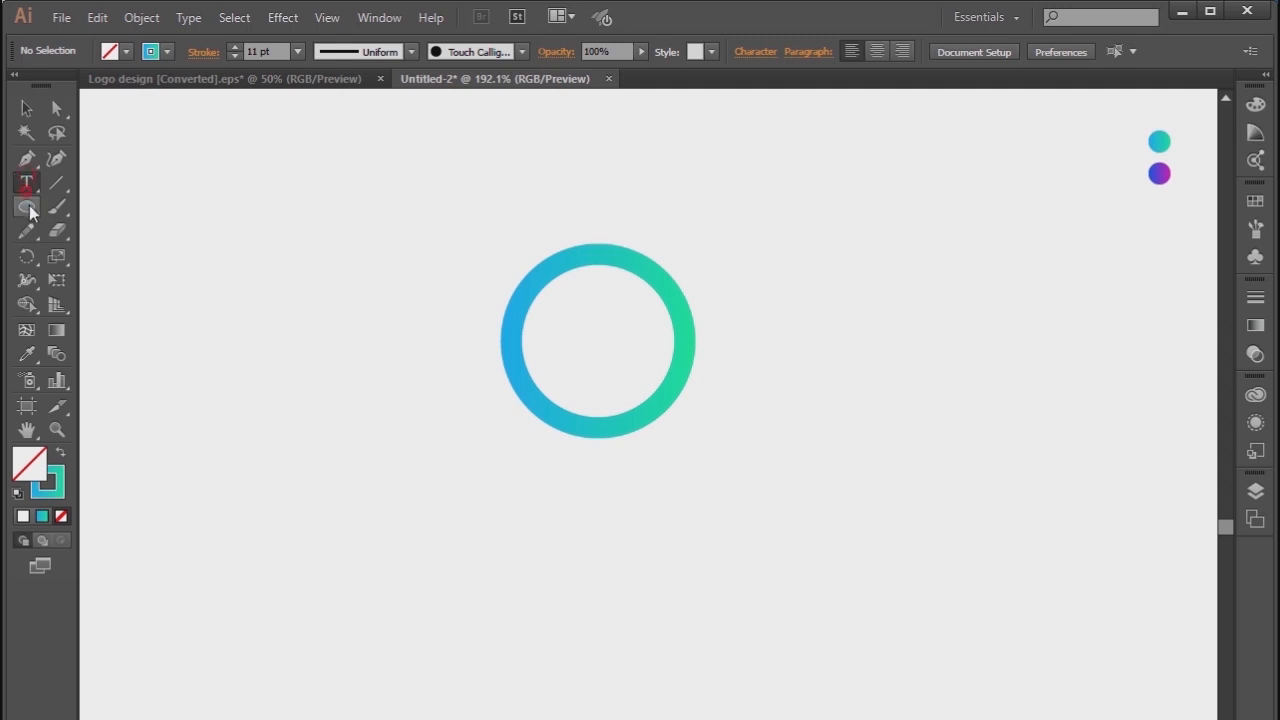
pyautogui.click(27, 208)
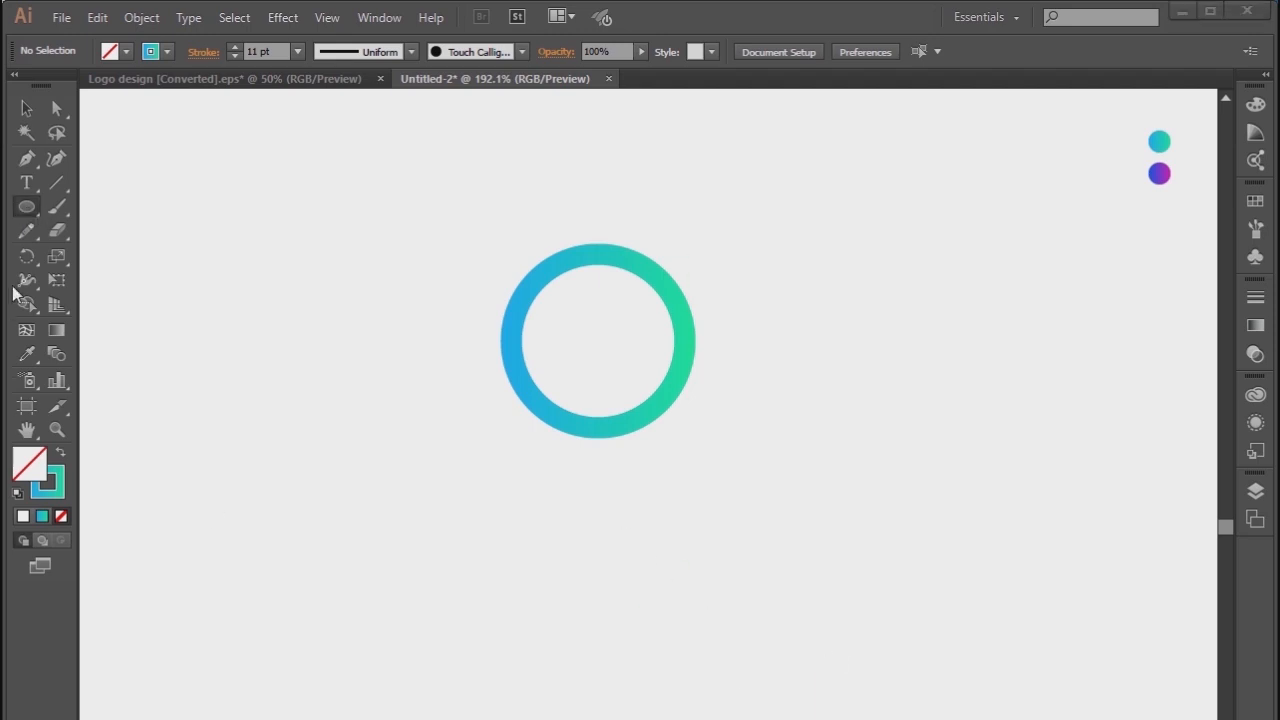
# - Draw a narrow vertical rectangle beside the ring, with a white fill and no stroke
pyautogui.click(27, 207)
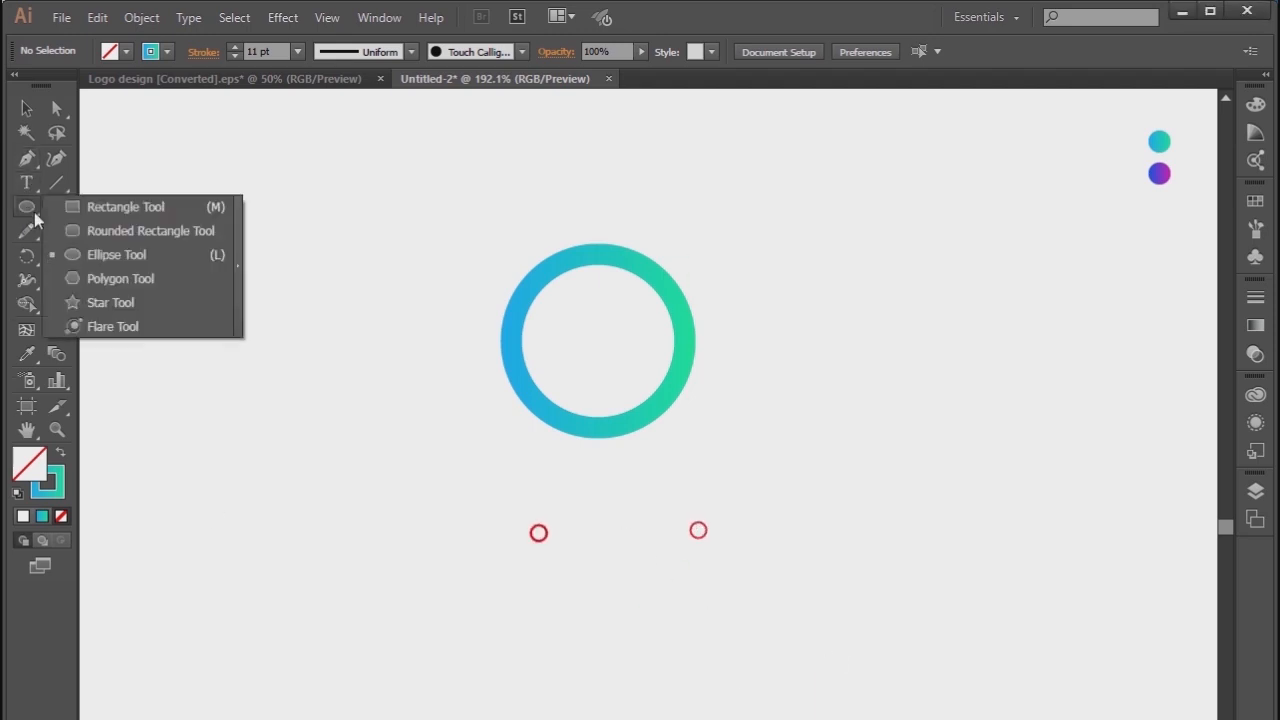
pyautogui.click(103, 208)
pyautogui.moveTo(361, 338); pyautogui.dragTo(384, 471)
pyautogui.click(167, 51)
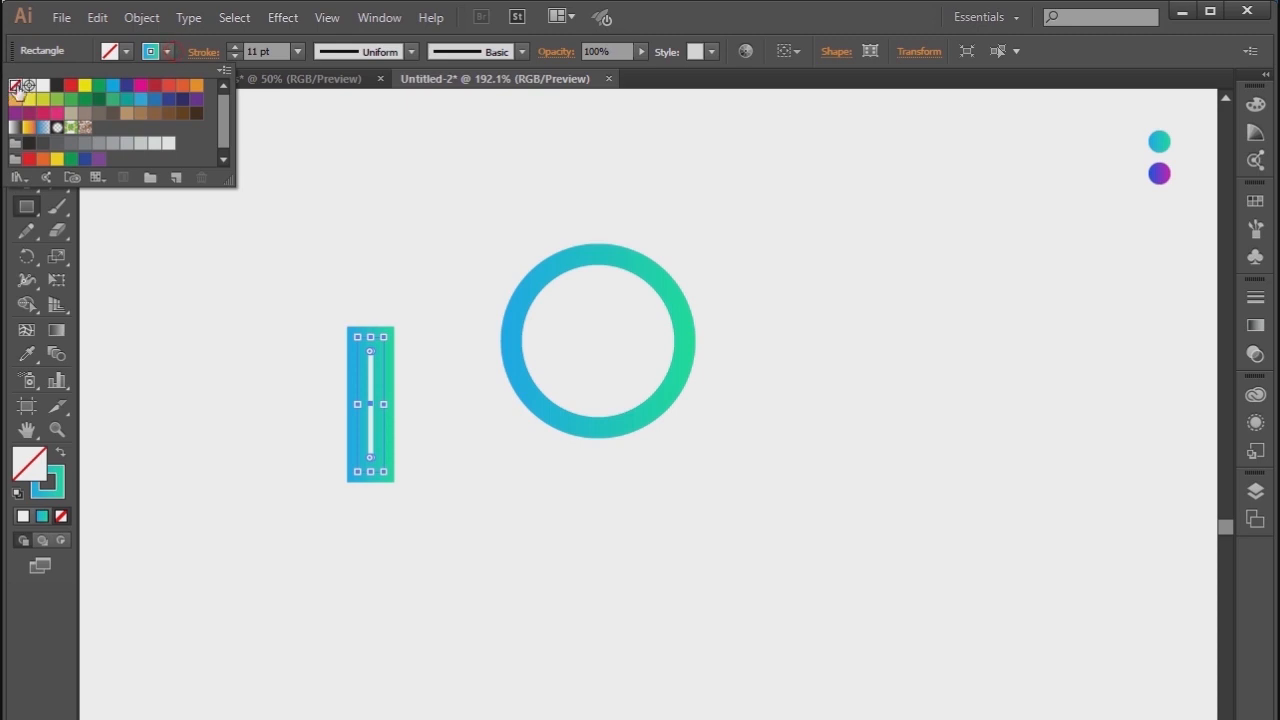
pyautogui.click(12, 90)
pyautogui.click(125, 51)
pyautogui.click(46, 90)
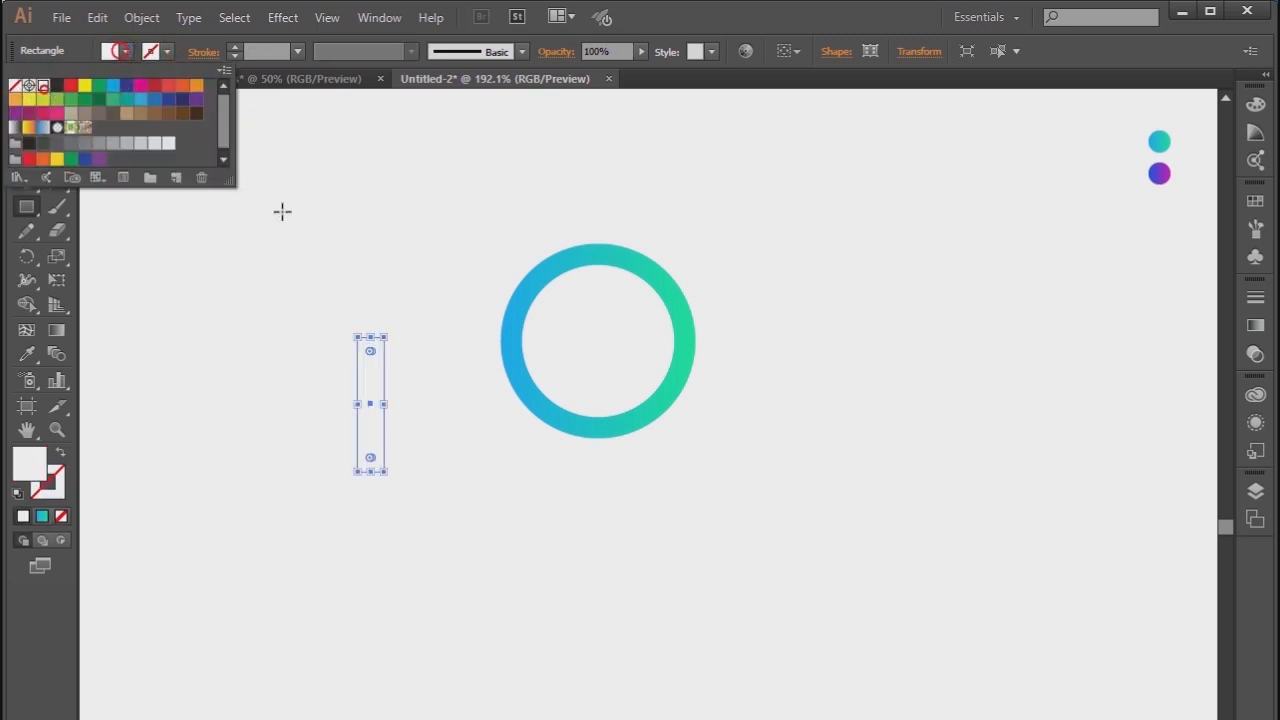
pyautogui.click(283, 212)
pyautogui.click(26, 108)
pyautogui.click(330, 192)
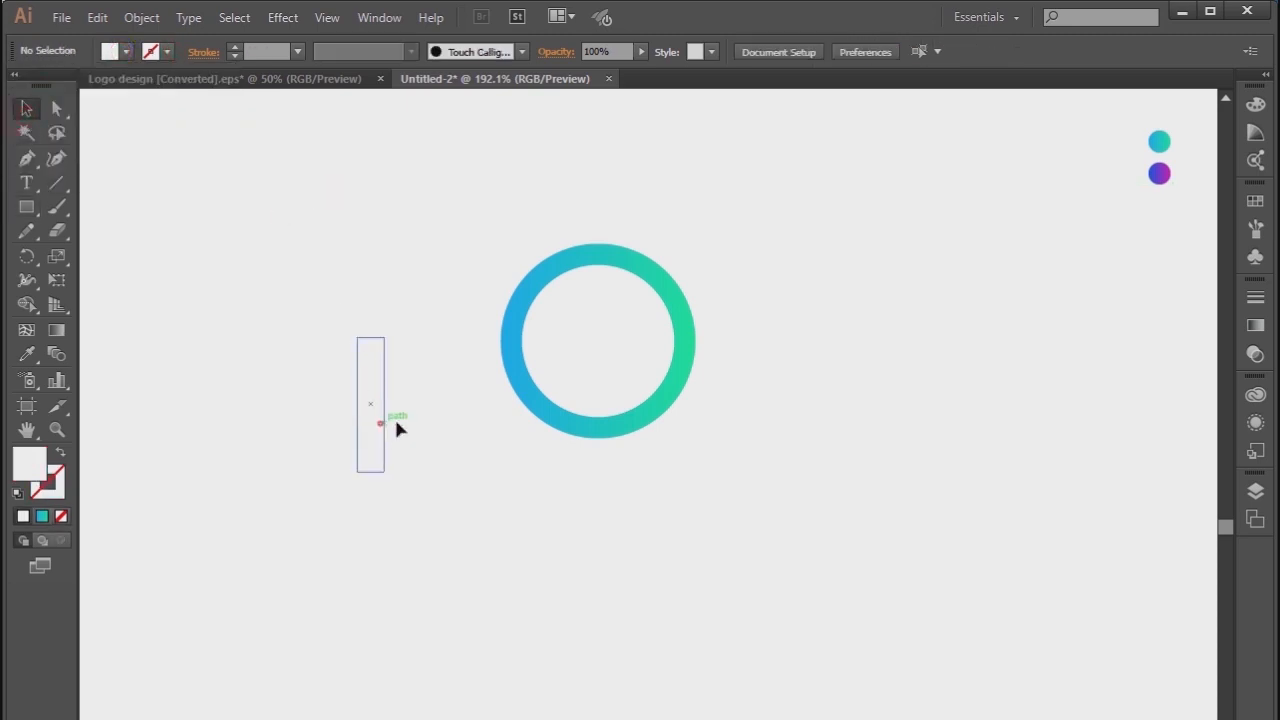
# - Move the narrow rectangle over the lower-left part of the ring so it covers a gap in the band
pyautogui.moveTo(395, 423); pyautogui.dragTo(585, 413)
pyautogui.click(611, 487)
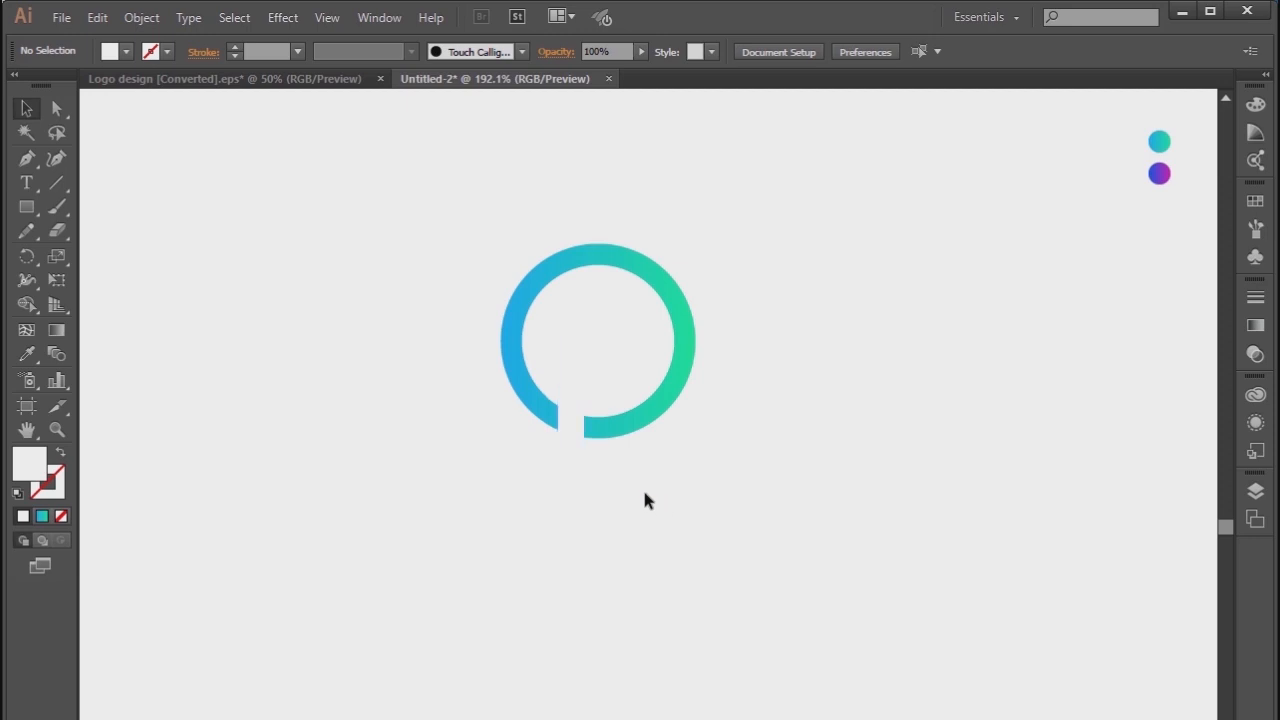
pyautogui.click(578, 455)
pyautogui.click(612, 480)
pyautogui.click(566, 431)
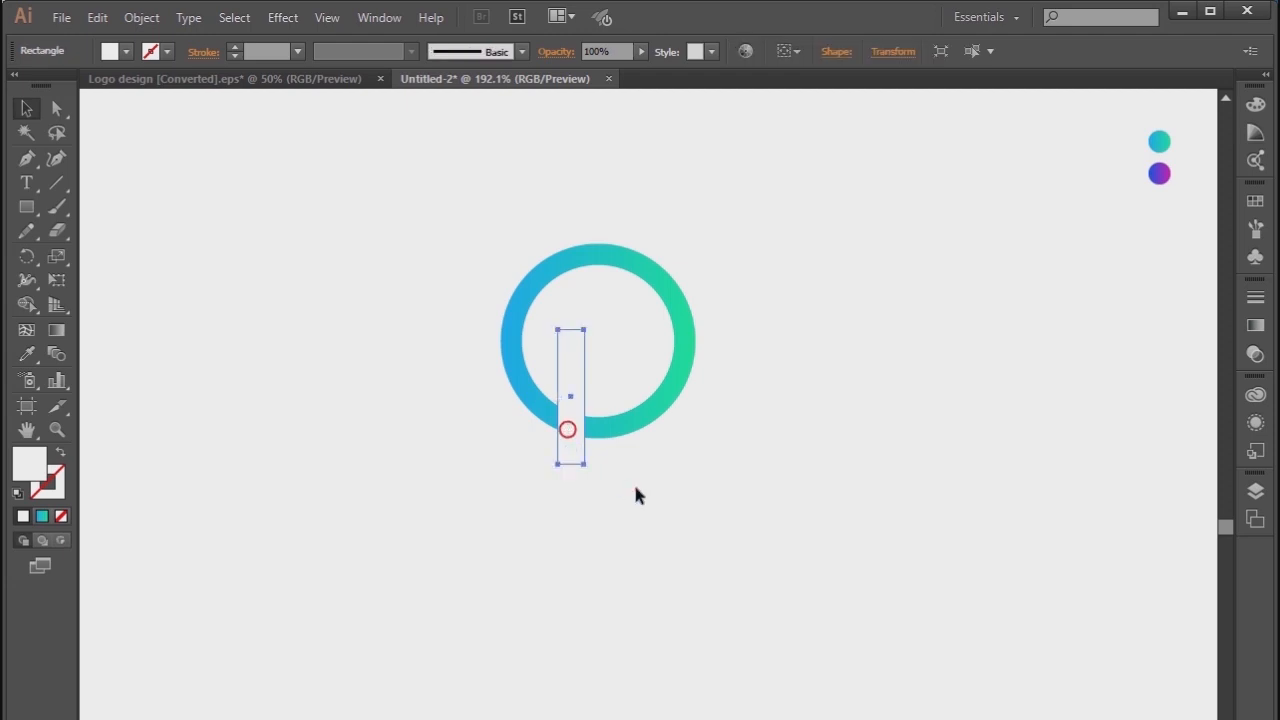
pyautogui.click(637, 489)
# - Try to cut the ring with the overlapping rectangle using Pathfinder Trim, and undo the operation
pyautogui.moveTo(573, 442); pyautogui.dragTo(550, 392)
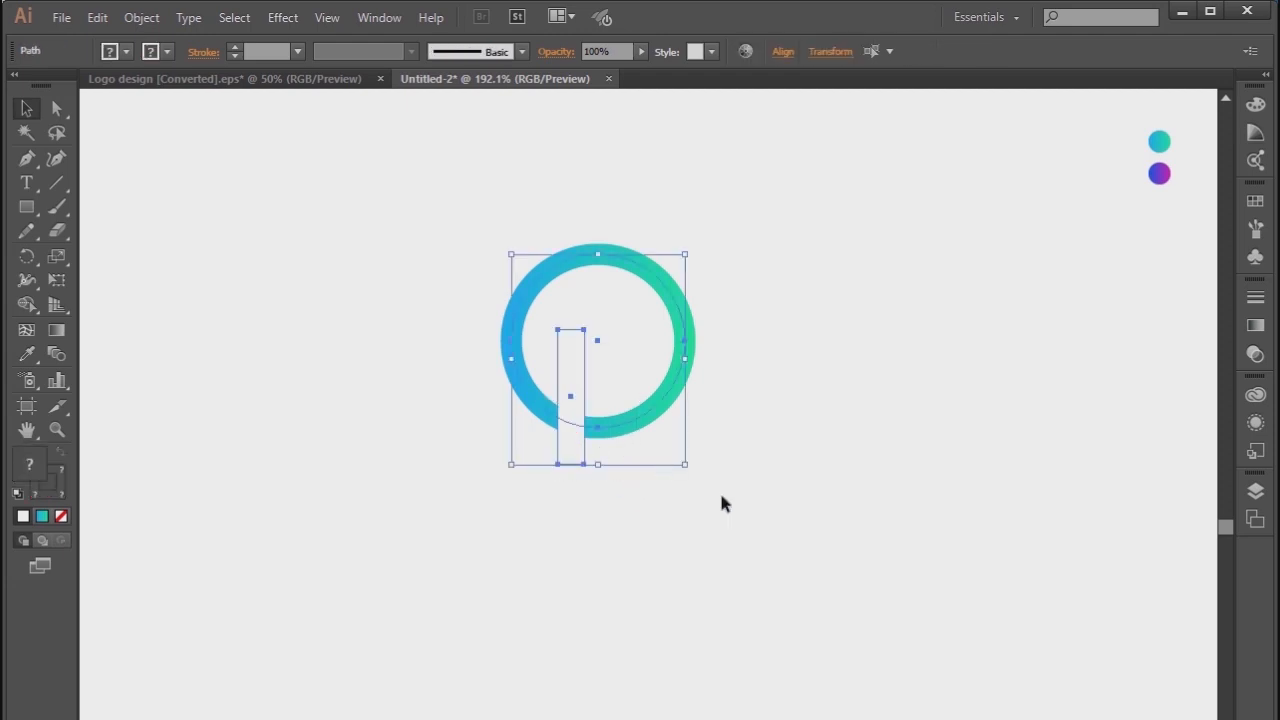
pyautogui.click(380, 17)
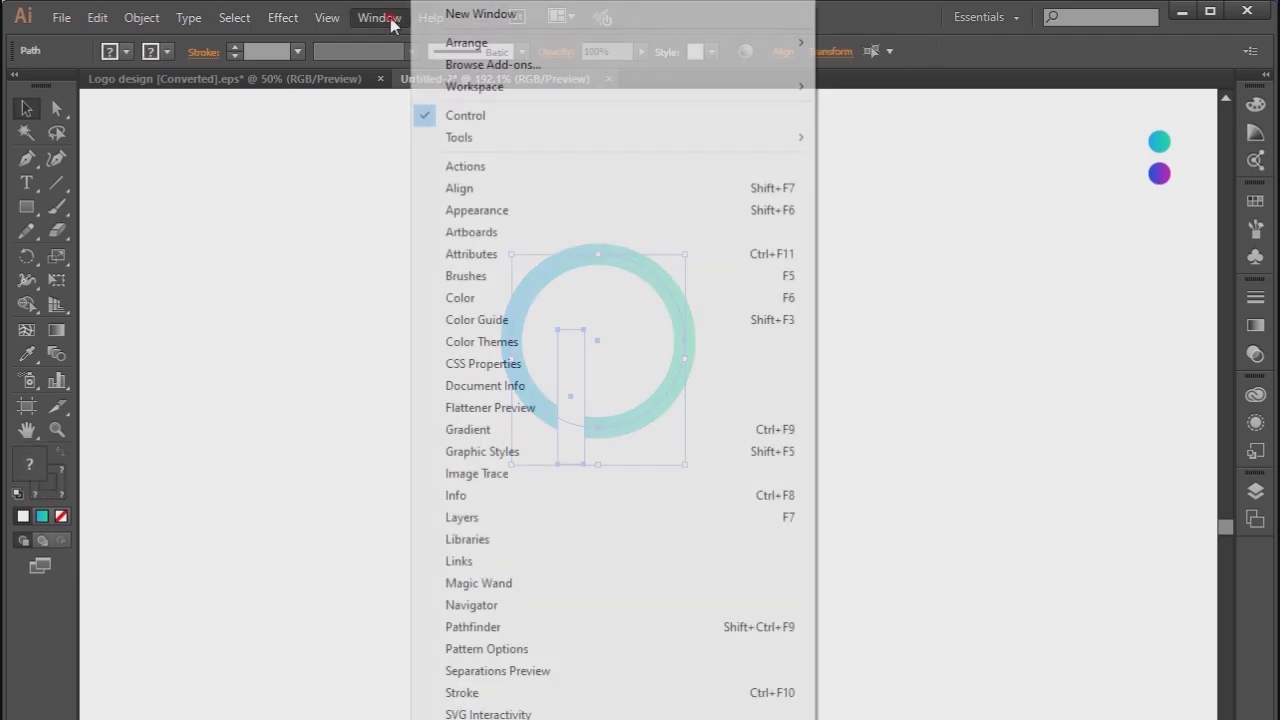
pyautogui.click(499, 627)
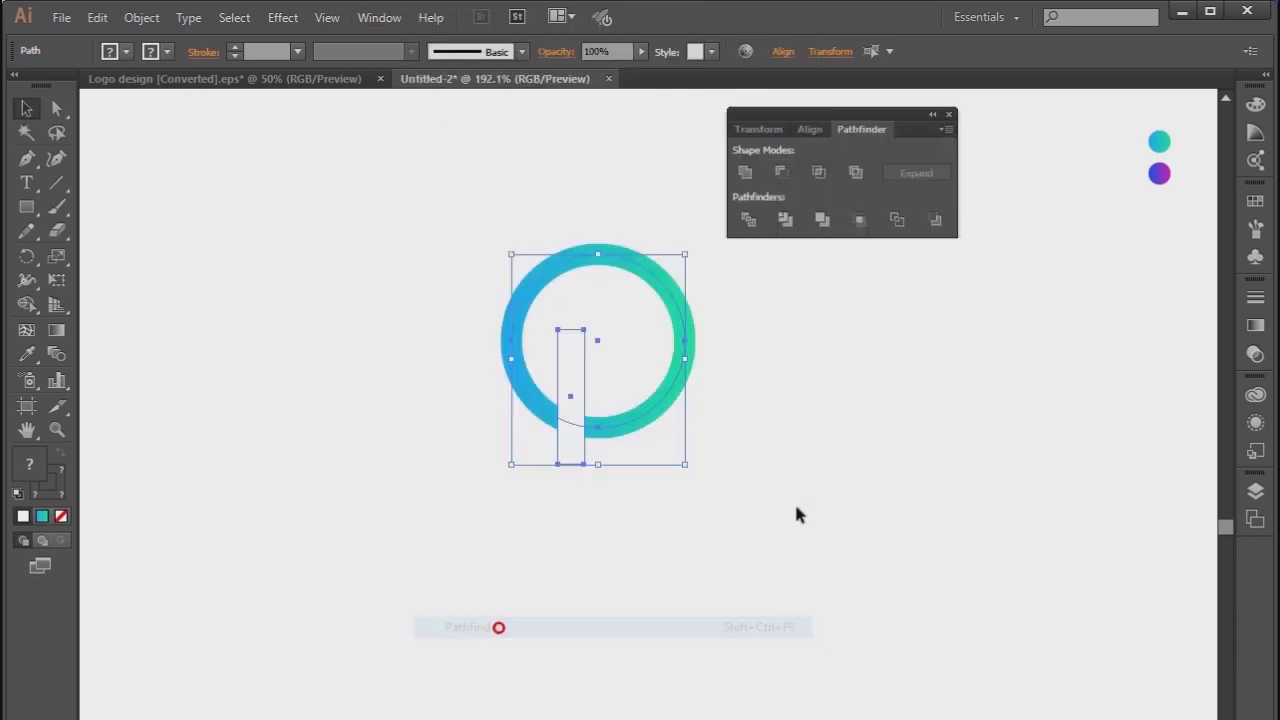
pyautogui.click(786, 224)
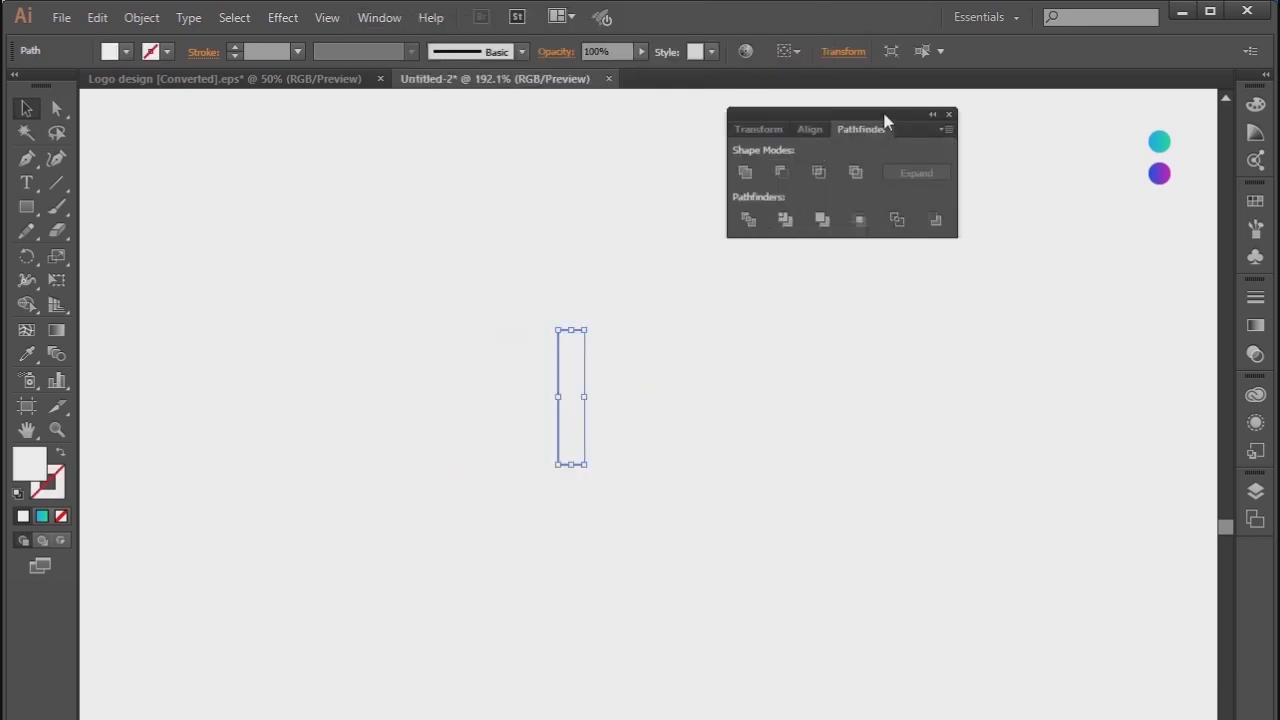
pyautogui.moveTo(884, 120); pyautogui.dragTo(1140, 243)
pyautogui.hotkey('ctrl', 'z')
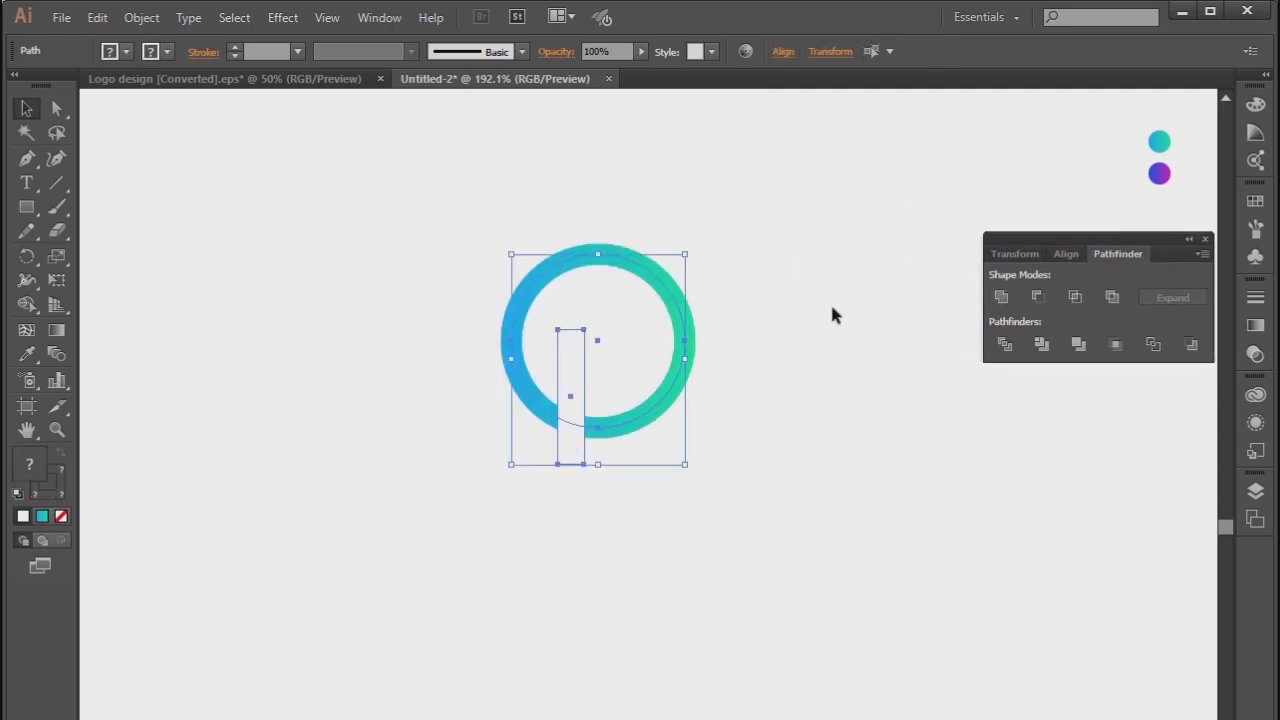
pyautogui.click(830, 316)
pyautogui.moveTo(780, 197); pyautogui.dragTo(472, 455)
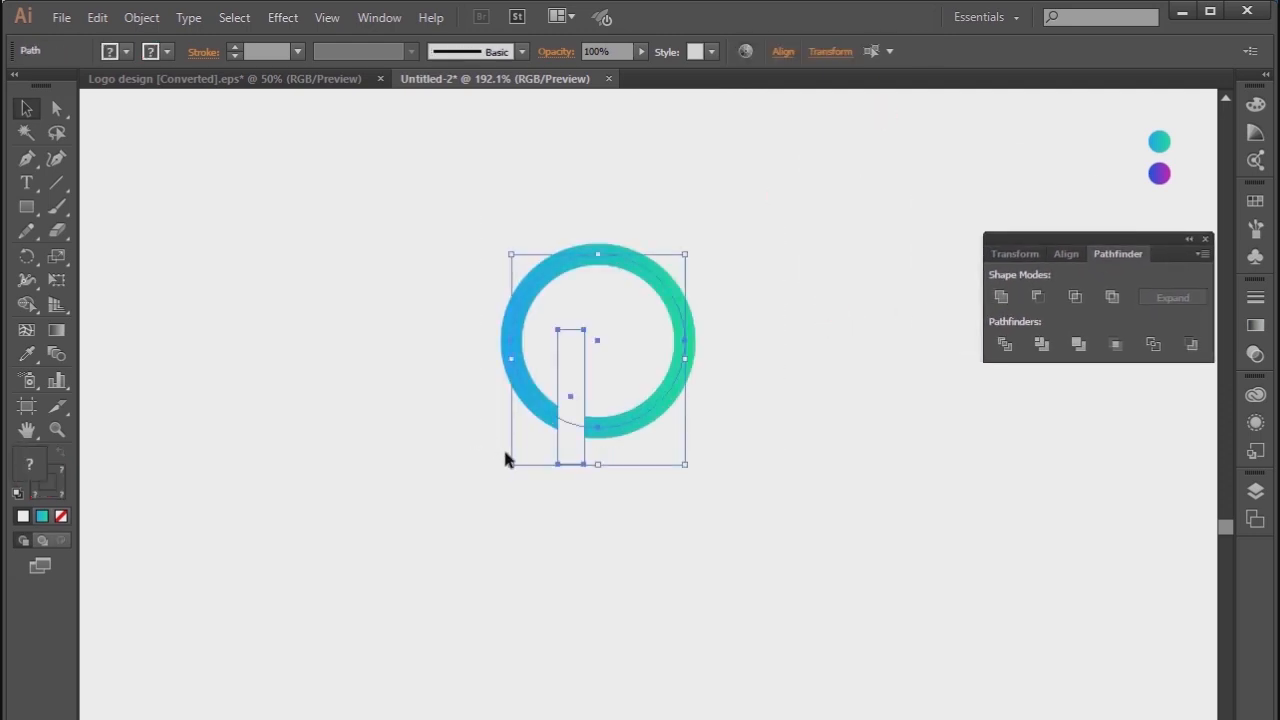
pyautogui.click(686, 490)
pyautogui.click(638, 418)
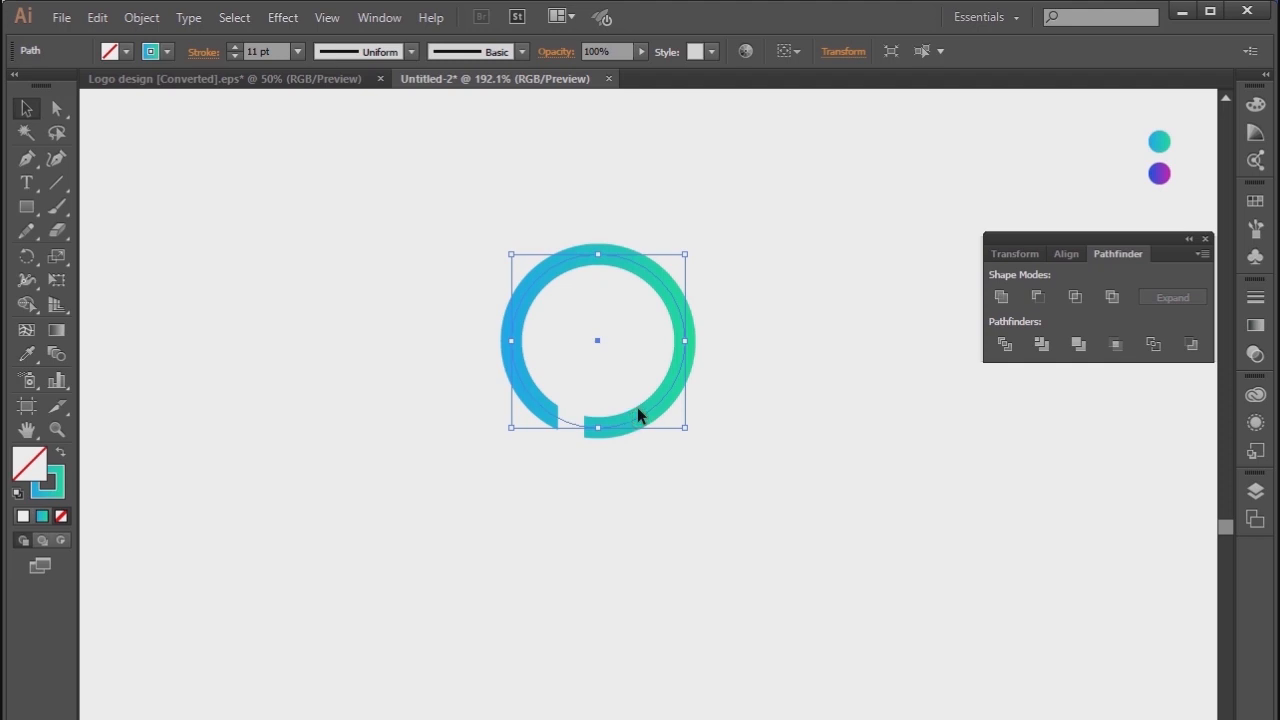
pyautogui.click(849, 400)
pyautogui.moveTo(750, 178); pyautogui.dragTo(714, 363)
# - Nudge the narrow rectangle slightly to the left across the ring's lower band and deselect it
pyautogui.moveTo(578, 432)
pyautogui.mouseDown()
pyautogui.moveTo(567, 444)
pyautogui.moveTo(575, 430)
pyautogui.mouseUp()
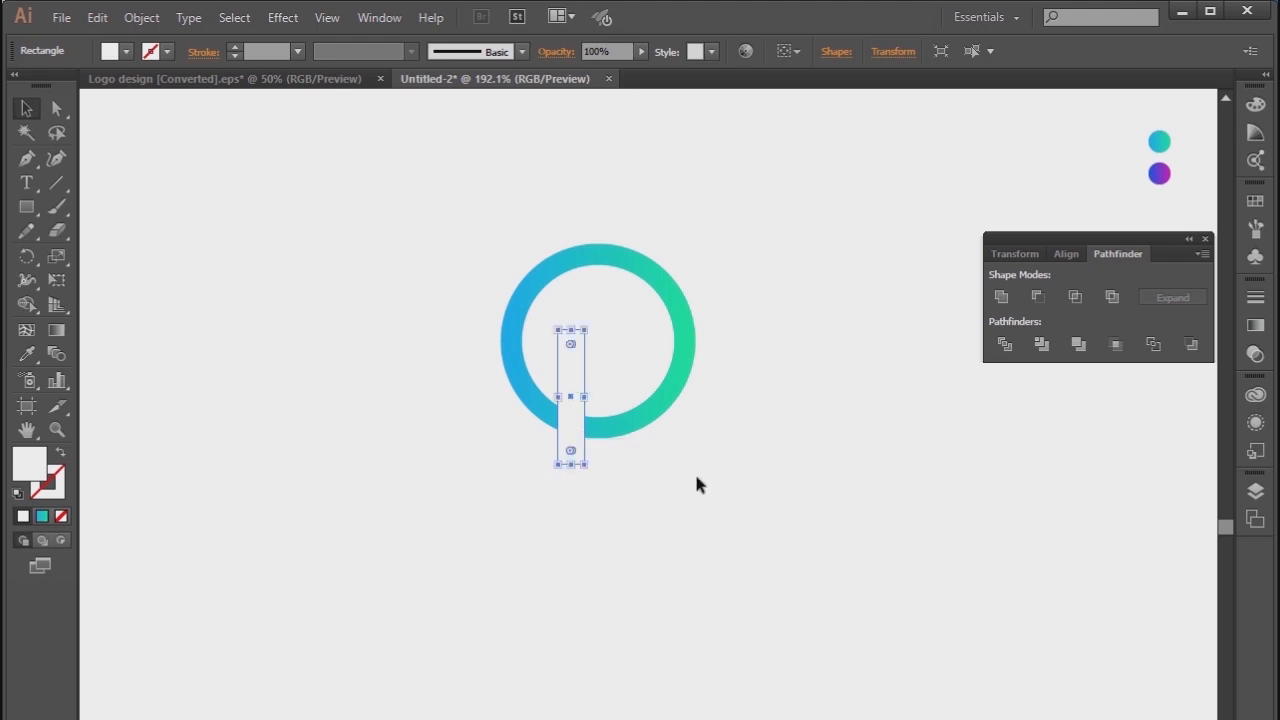
pyautogui.click(711, 490)
pyautogui.click(582, 448)
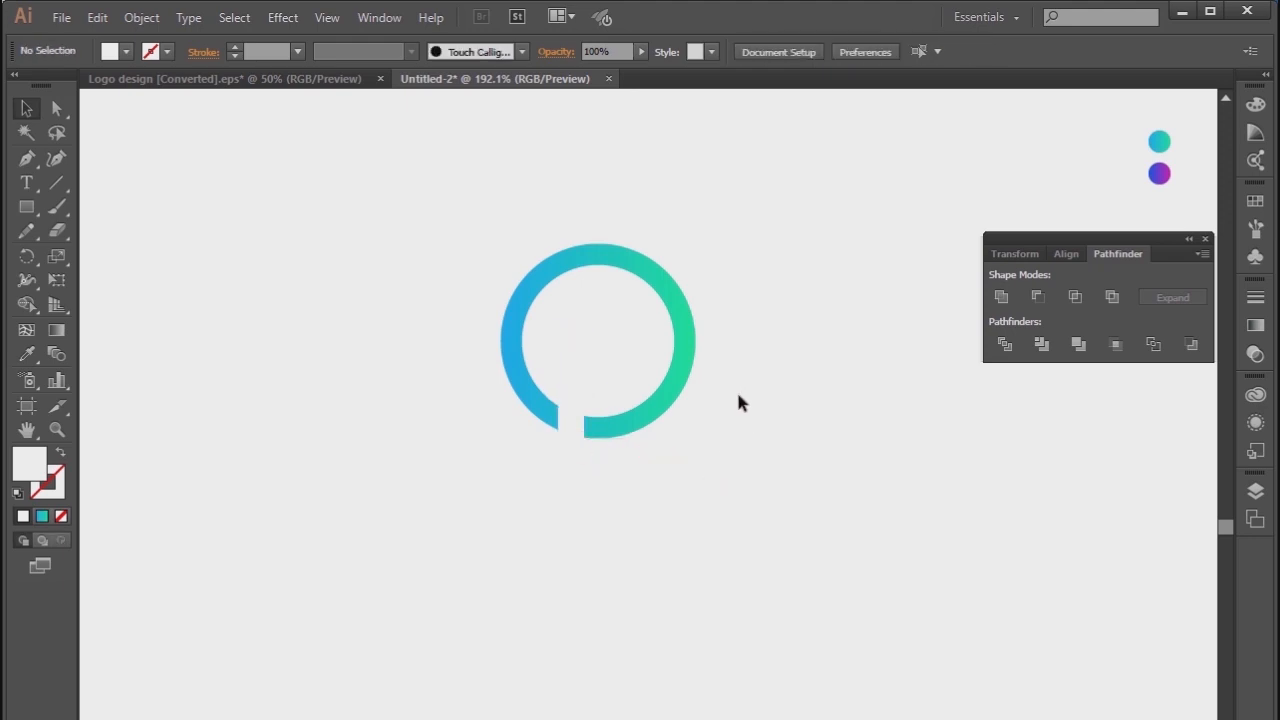
pyautogui.click(729, 435)
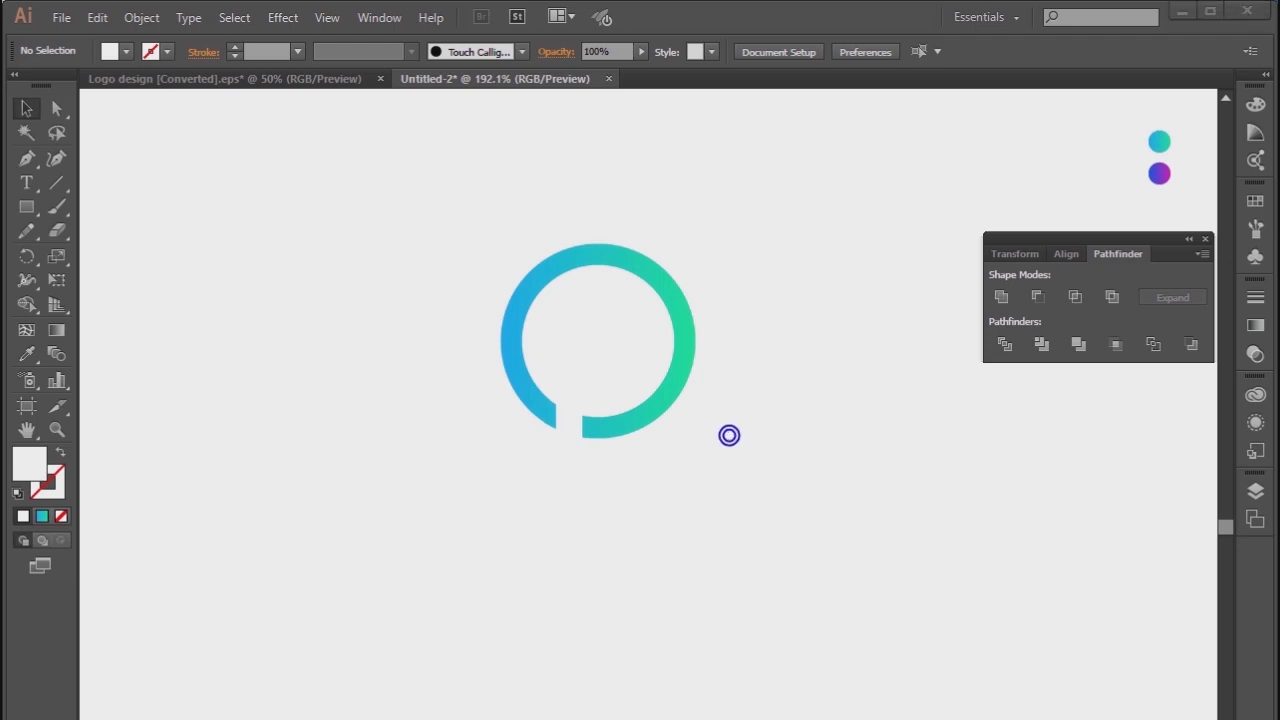
pyautogui.click(28, 108)
pyautogui.click(584, 215)
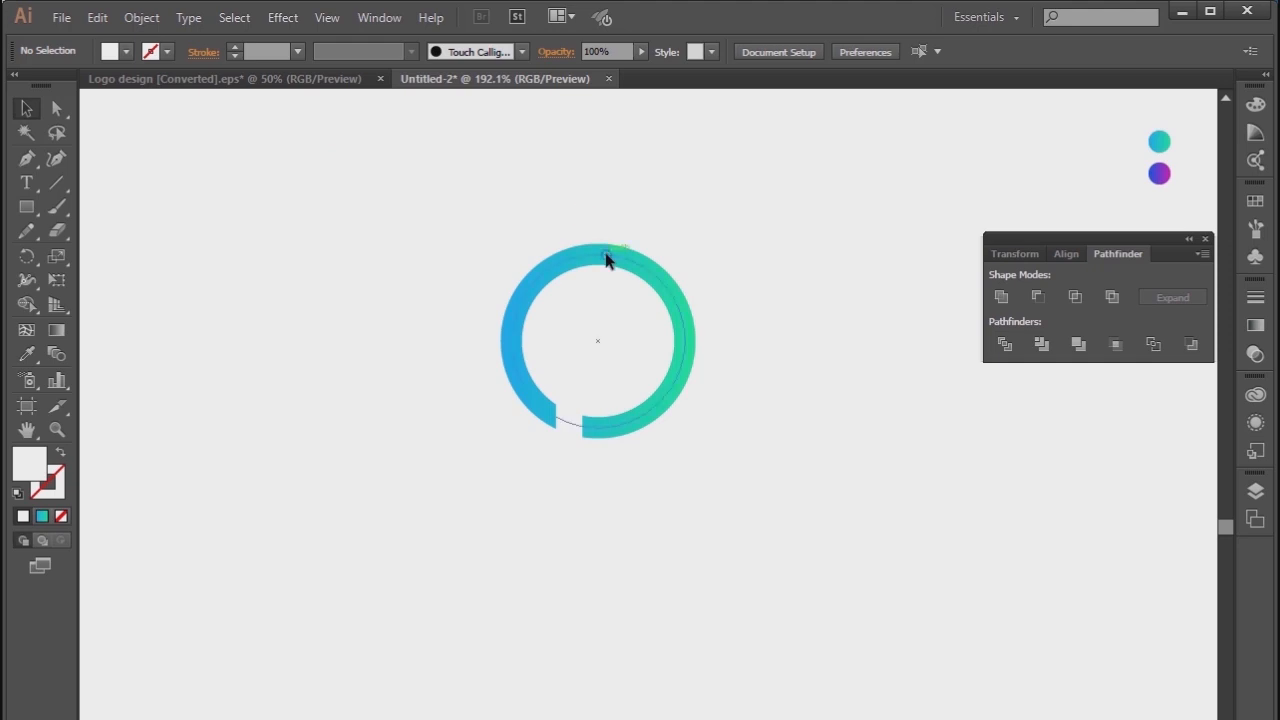
# - Expand the ring with both Fill and Stroke included, converting its outline into a filled shape
pyautogui.click(606, 254)
pyautogui.click(141, 17)
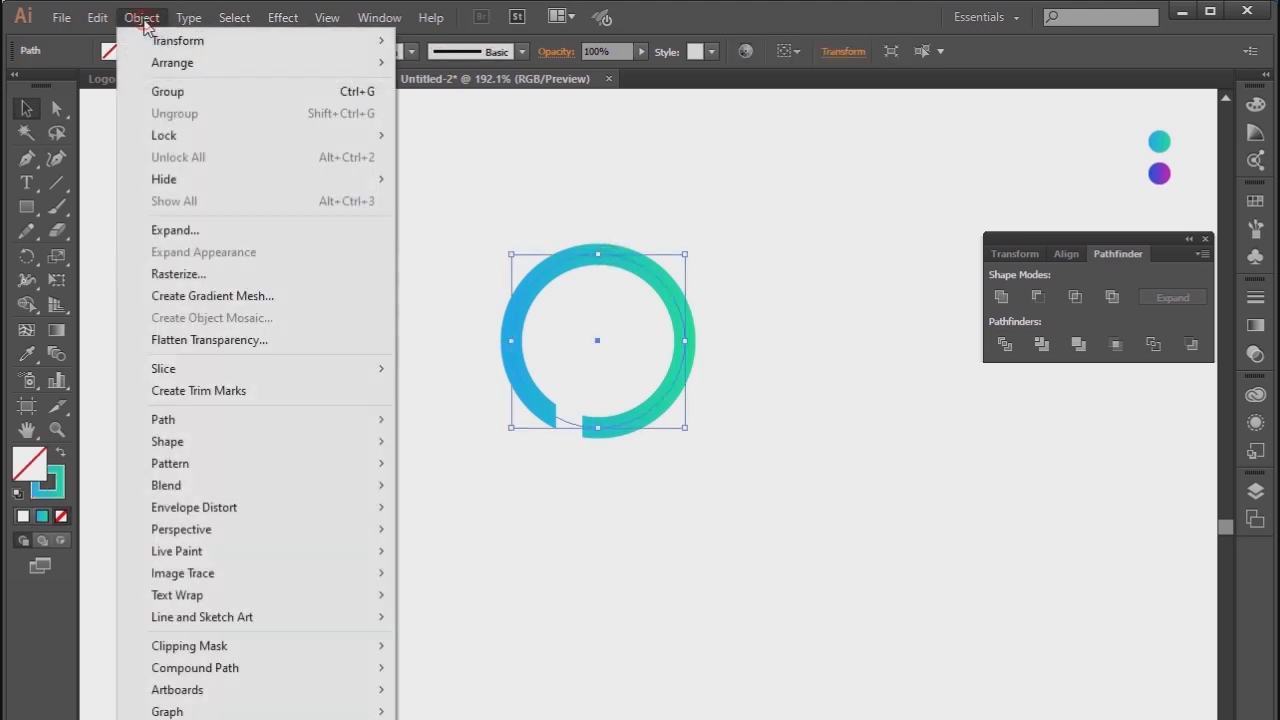
pyautogui.click(189, 232)
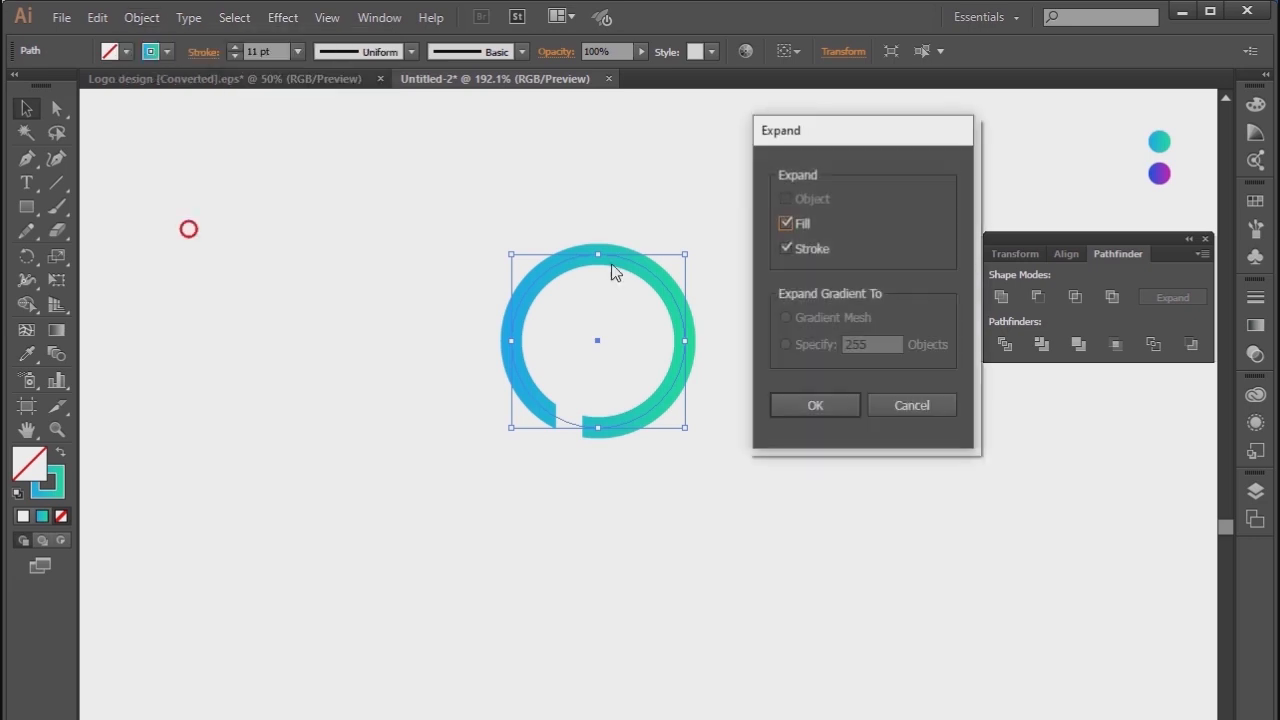
pyautogui.click(820, 405)
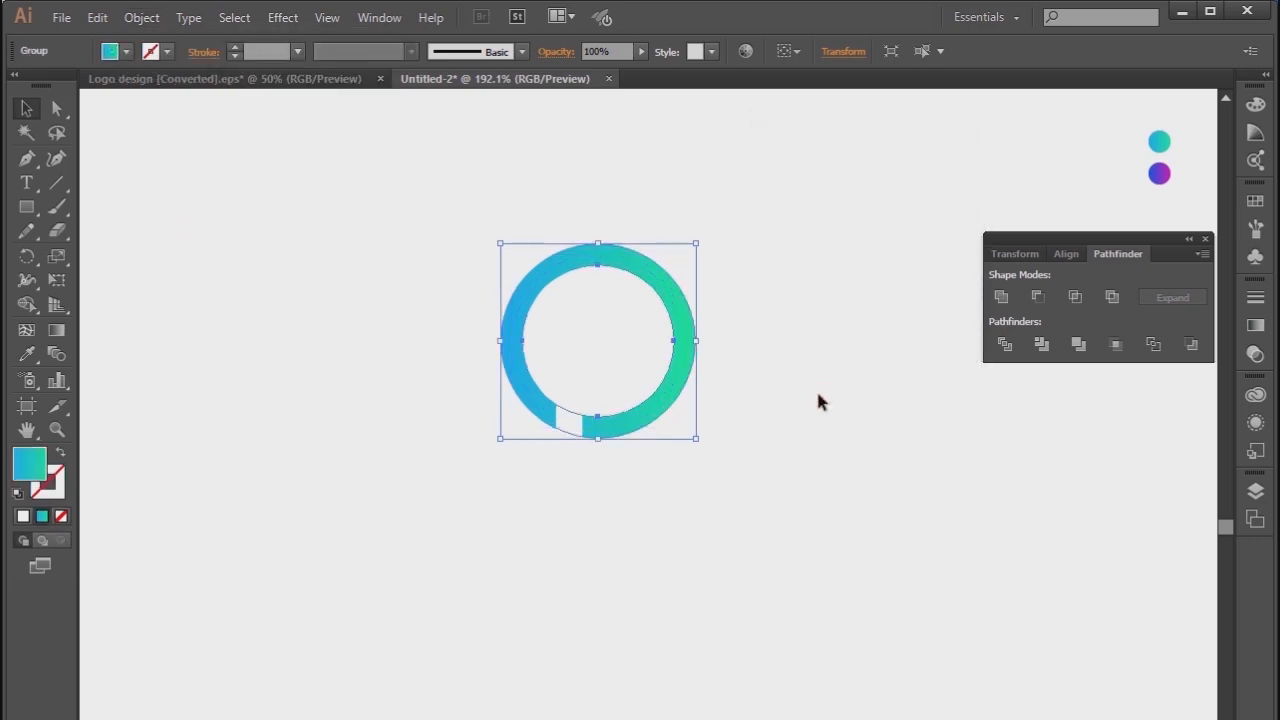
pyautogui.click(815, 392)
# - Copy the expanded ring and paste the duplicate in front of it
pyautogui.click(680, 334)
pyautogui.click(97, 17)
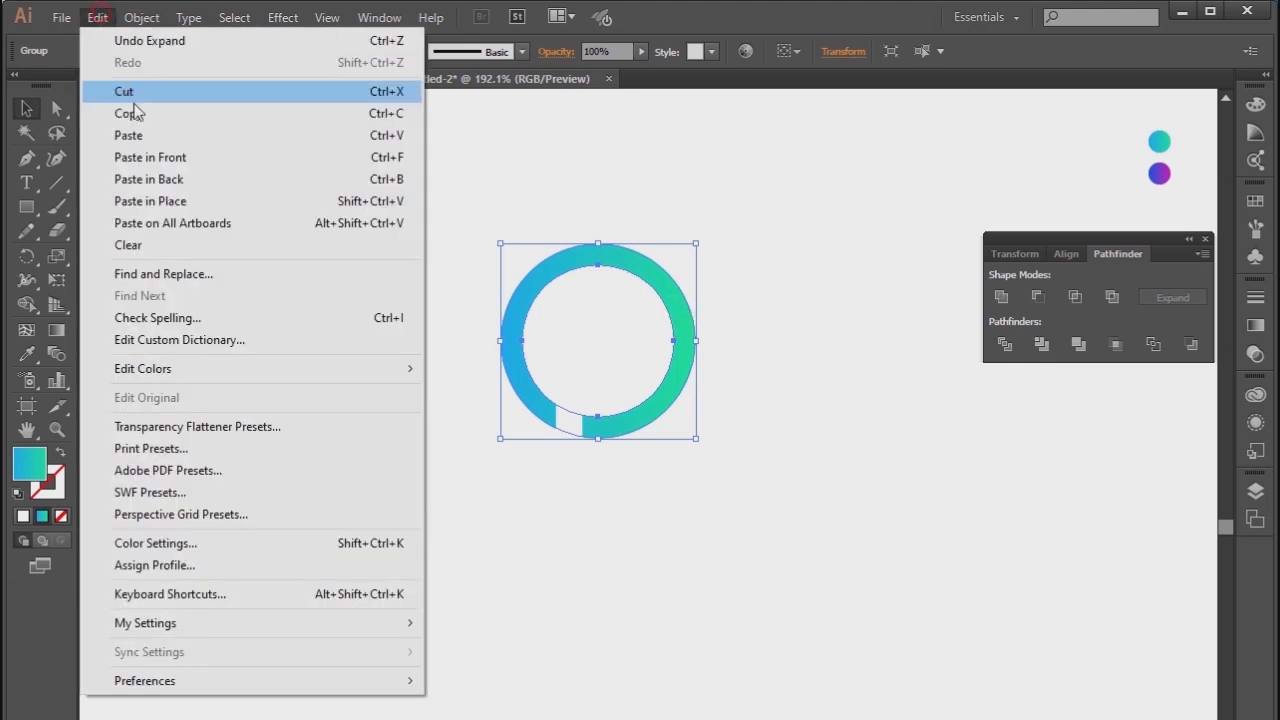
pyautogui.click(119, 114)
pyautogui.click(97, 17)
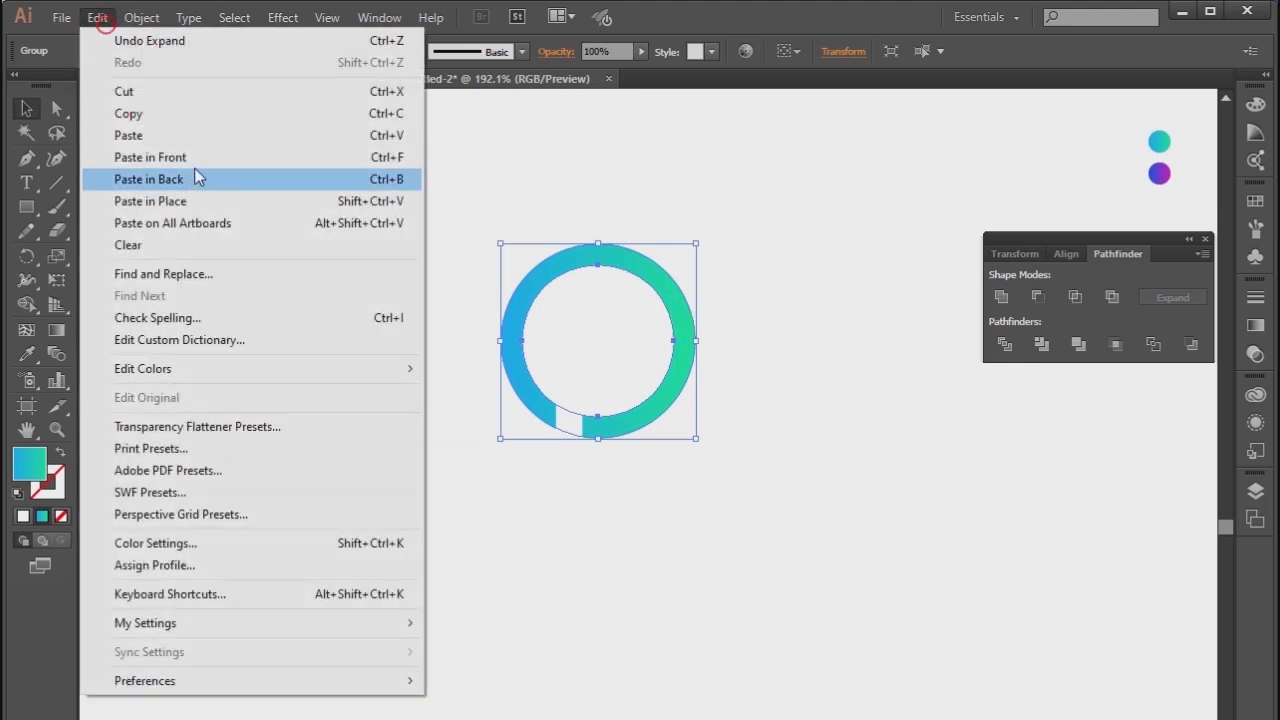
pyautogui.click(166, 158)
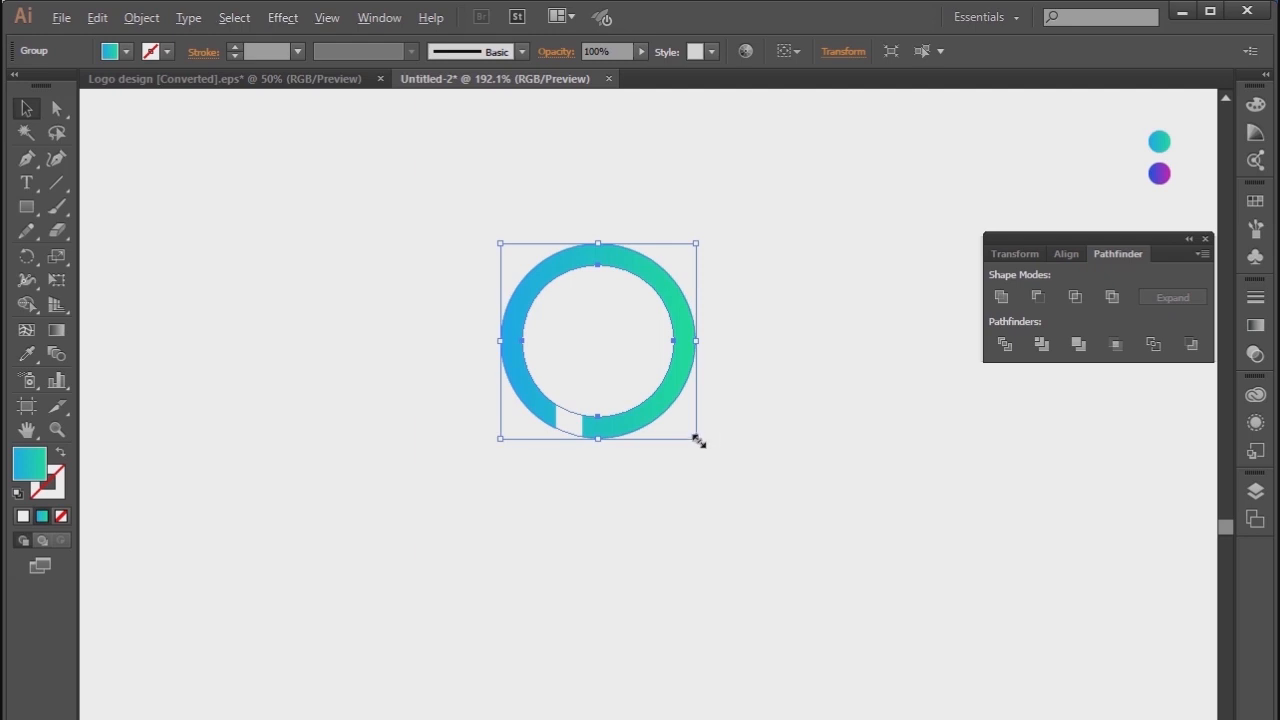
# - Scale the duplicate ring down concentrically inside the original ring and fill it with the sample circle's blue-to-magenta gradient
pyautogui.moveTo(697, 443); pyautogui.dragTo(677, 429)
pyautogui.click(26, 352)
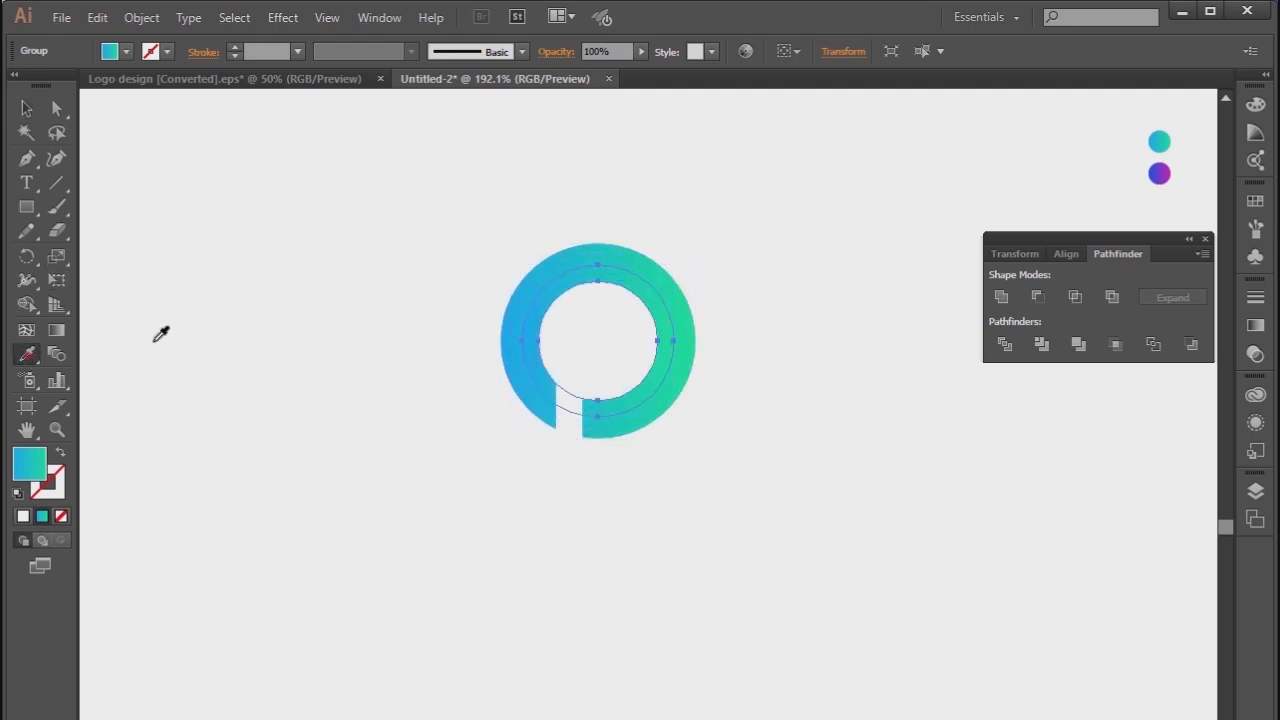
pyautogui.click(1159, 174)
pyautogui.click(26, 107)
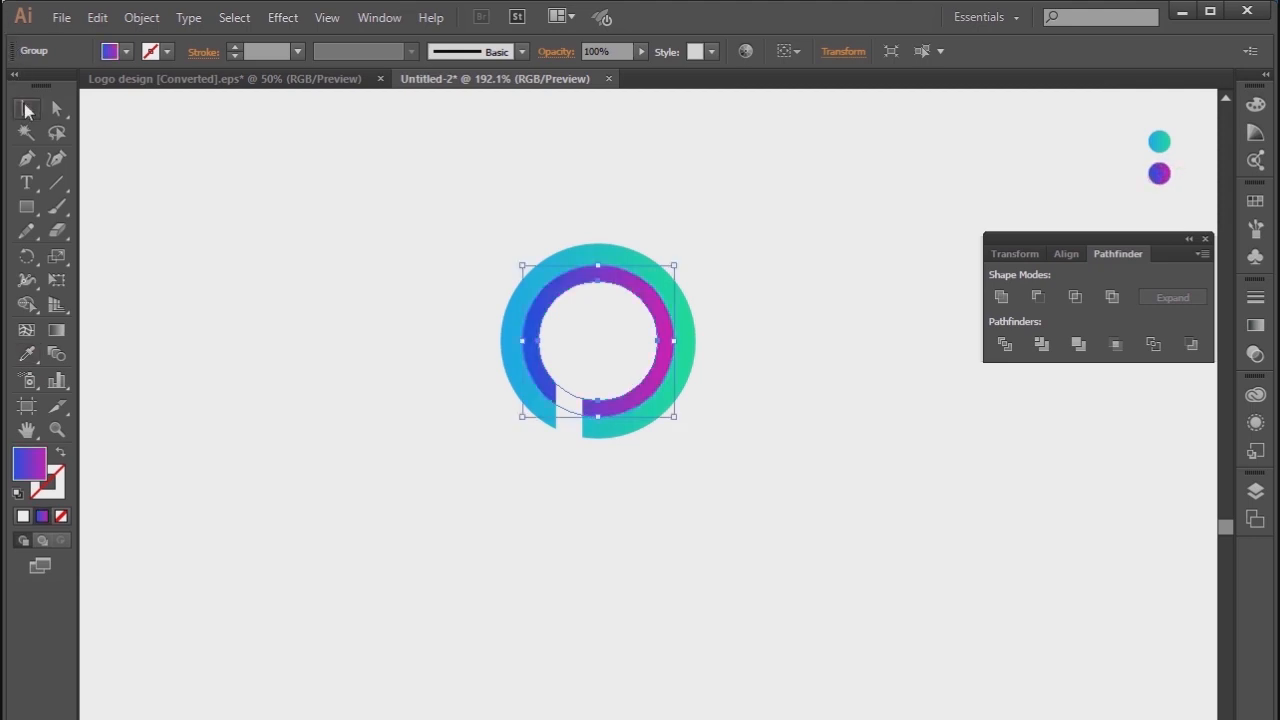
pyautogui.click(170, 138)
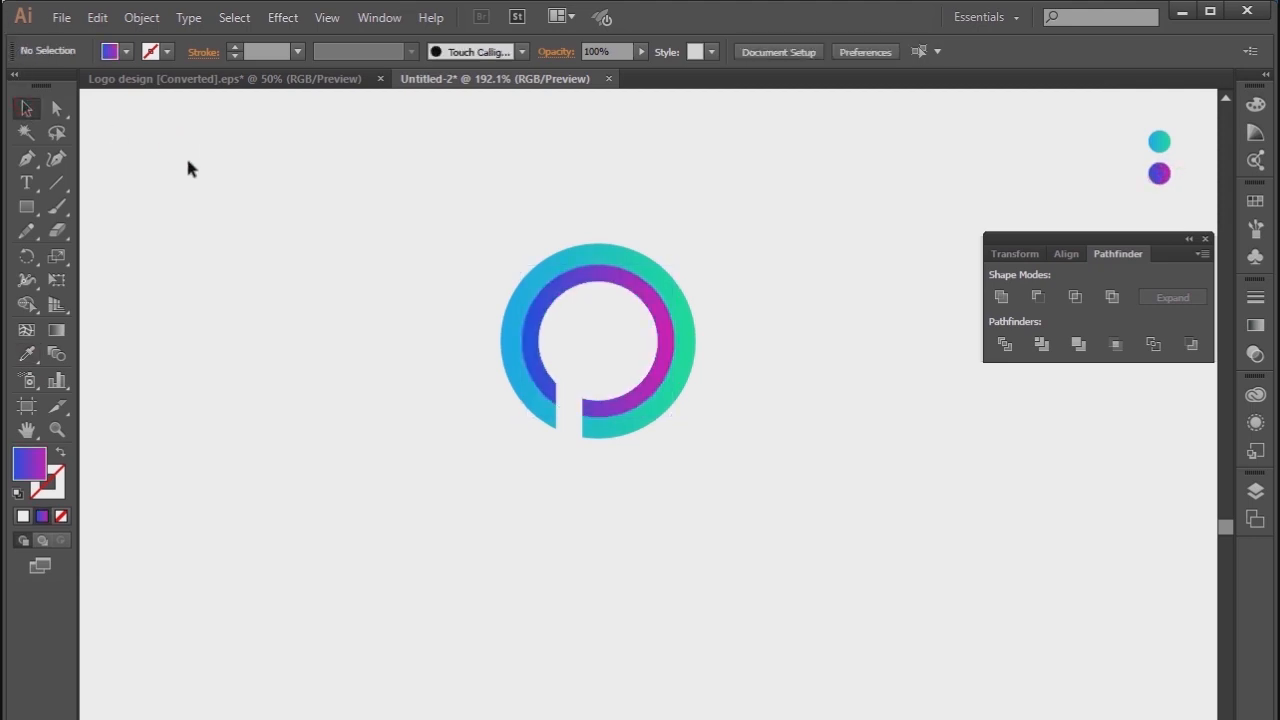
pyautogui.click(658, 316)
pyautogui.click(743, 325)
pyautogui.click(631, 293)
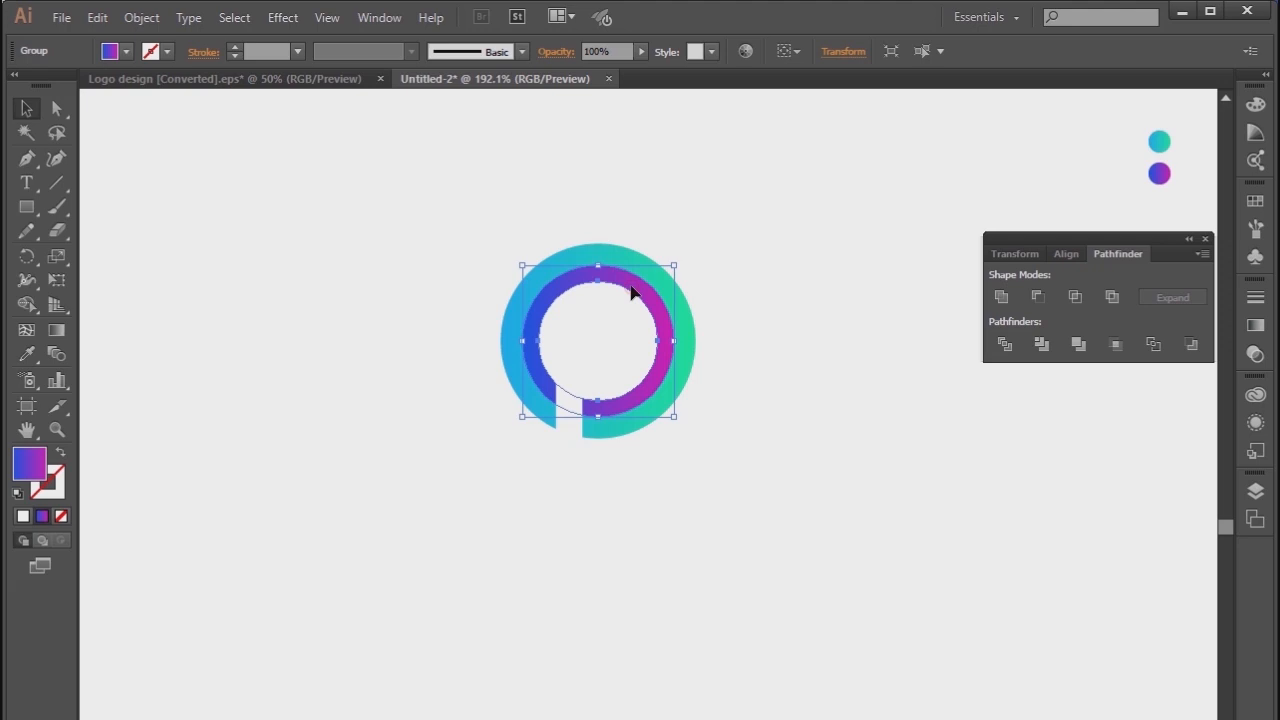
pyautogui.click(751, 287)
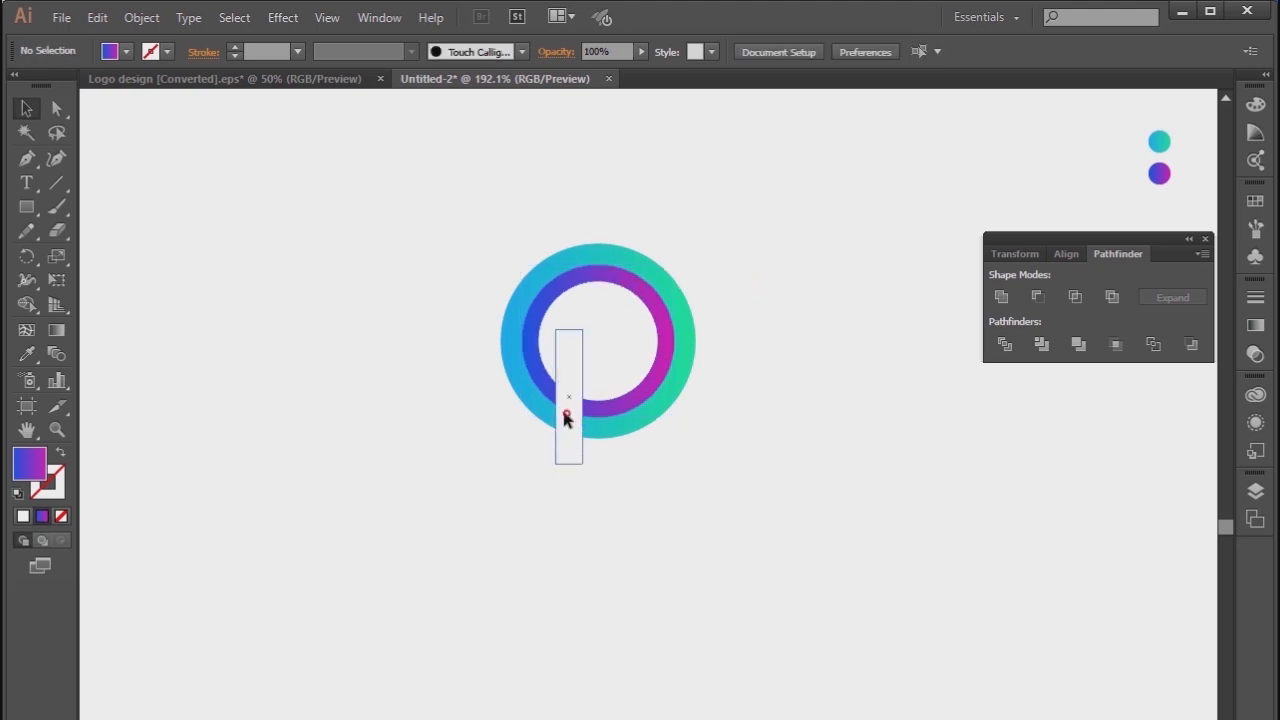
pyautogui.click(567, 414)
pyautogui.click(657, 422)
pyautogui.click(672, 466)
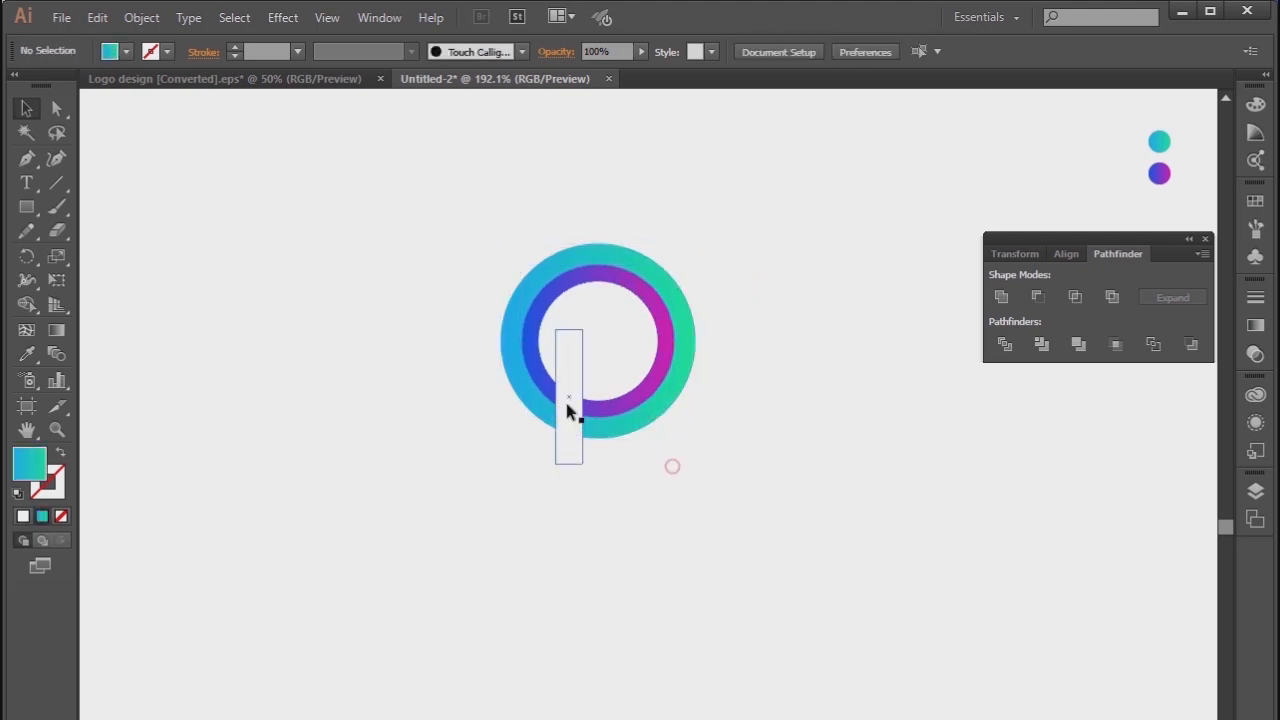
# - Move the narrow background-coloured rectangle slightly left across the lower part of both rings
pyautogui.moveTo(566, 405); pyautogui.dragTo(551, 413)
pyautogui.click(640, 485)
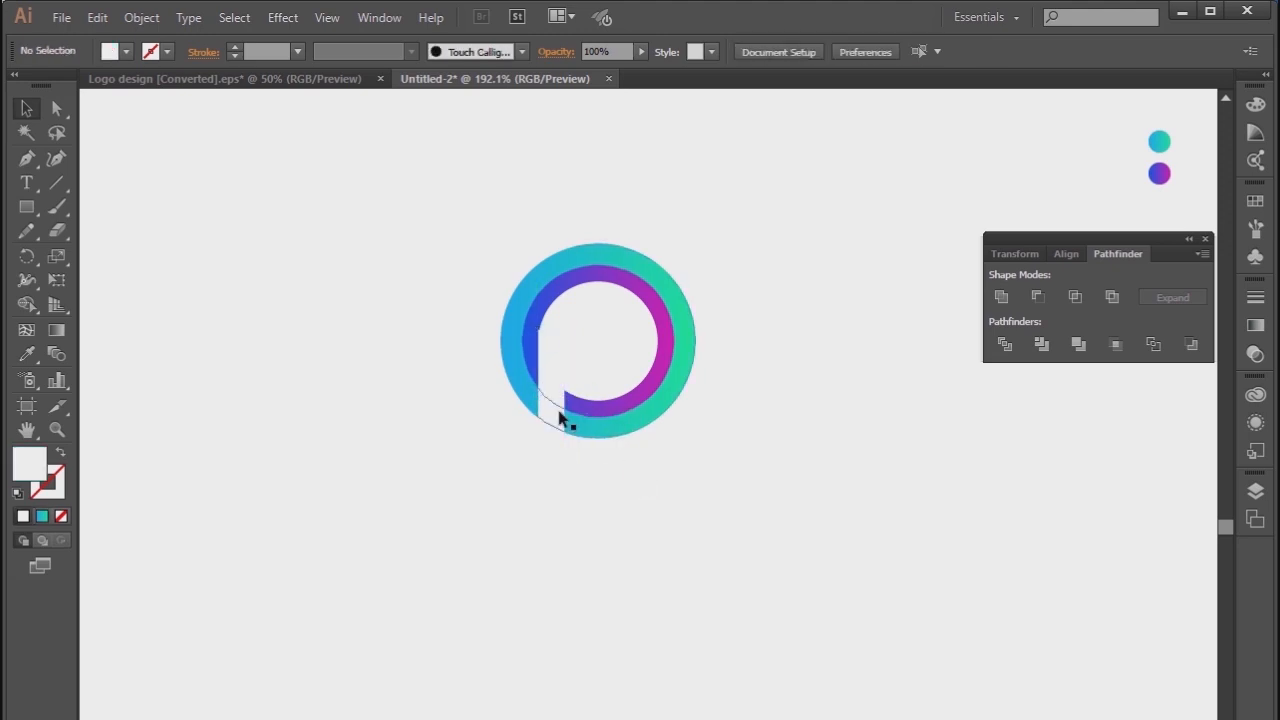
pyautogui.click(560, 418)
pyautogui.click(643, 484)
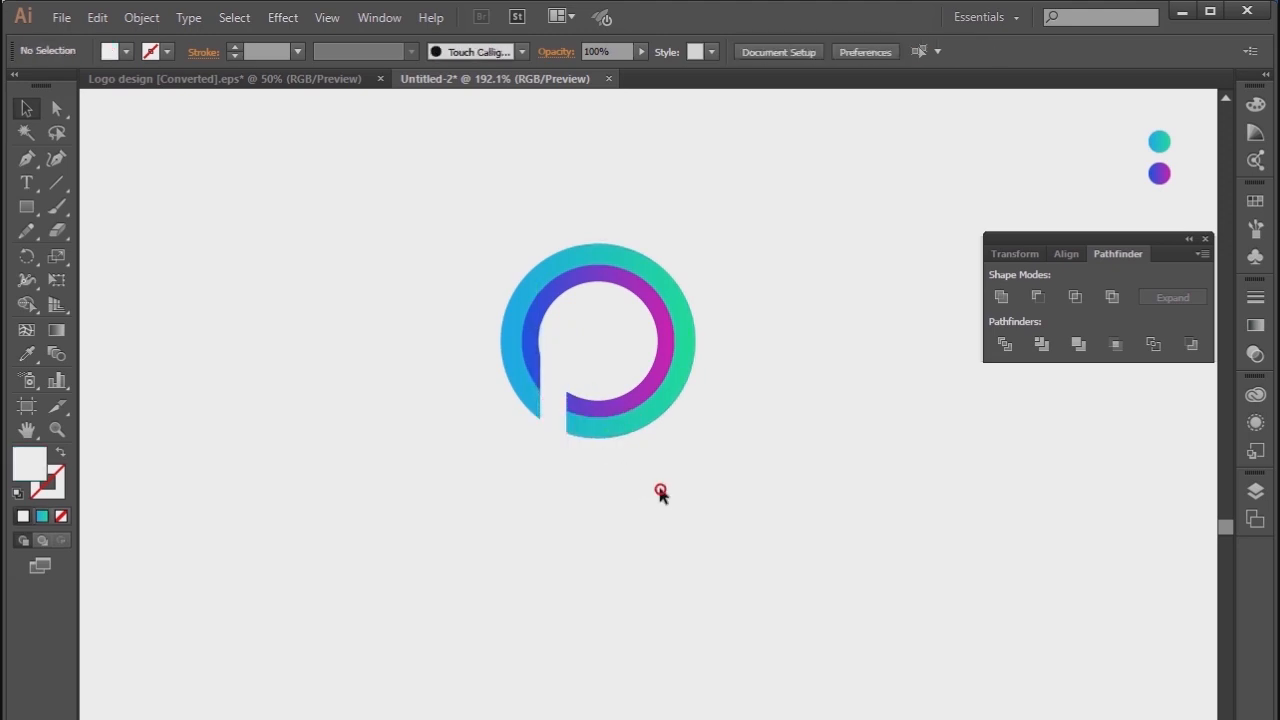
pyautogui.click(609, 363)
pyautogui.click(704, 471)
# - Draw a circle from the rings' center that exactly fills the inner ring's opening
pyautogui.click(27, 208)
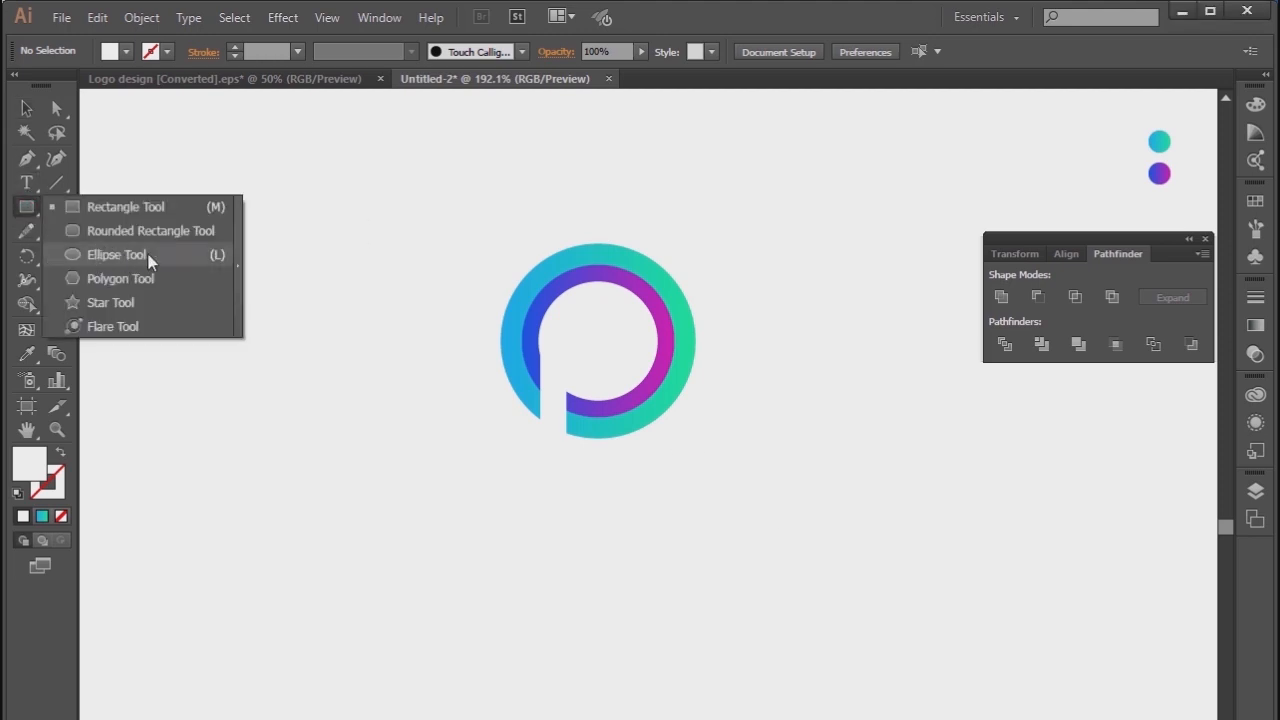
pyautogui.click(117, 255)
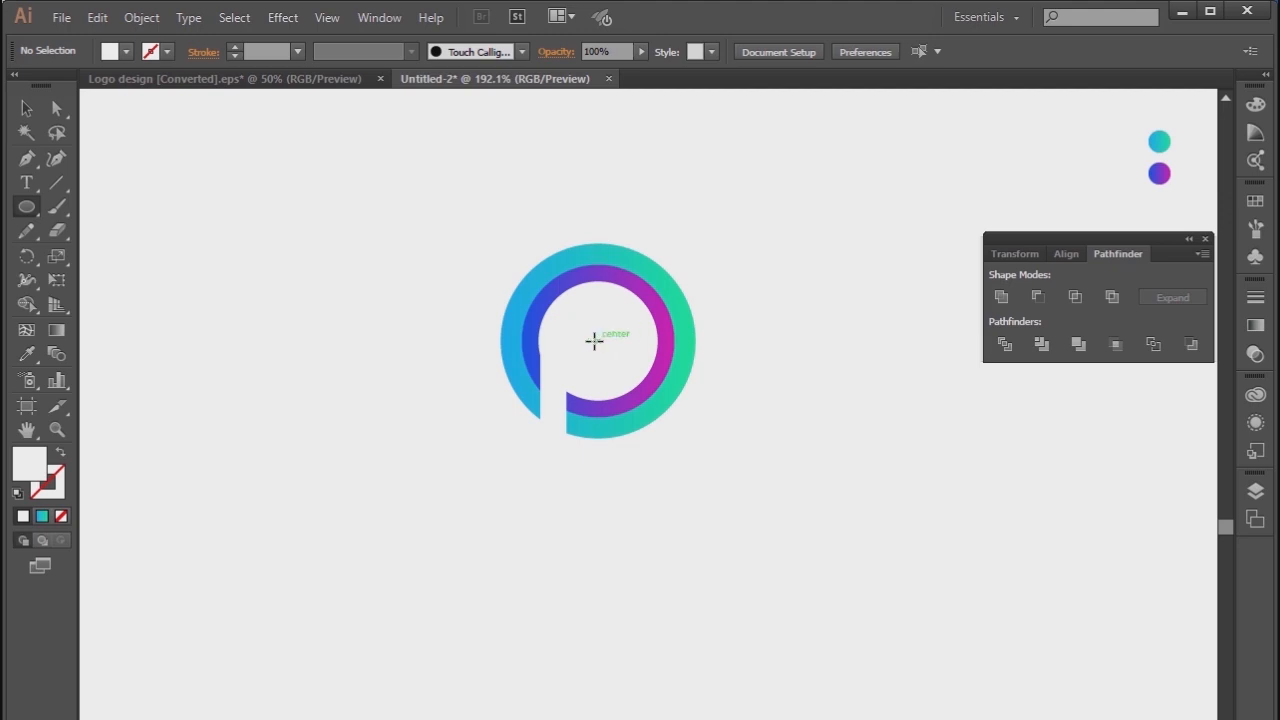
pyautogui.moveTo(594, 341); pyautogui.dragTo(640, 398)
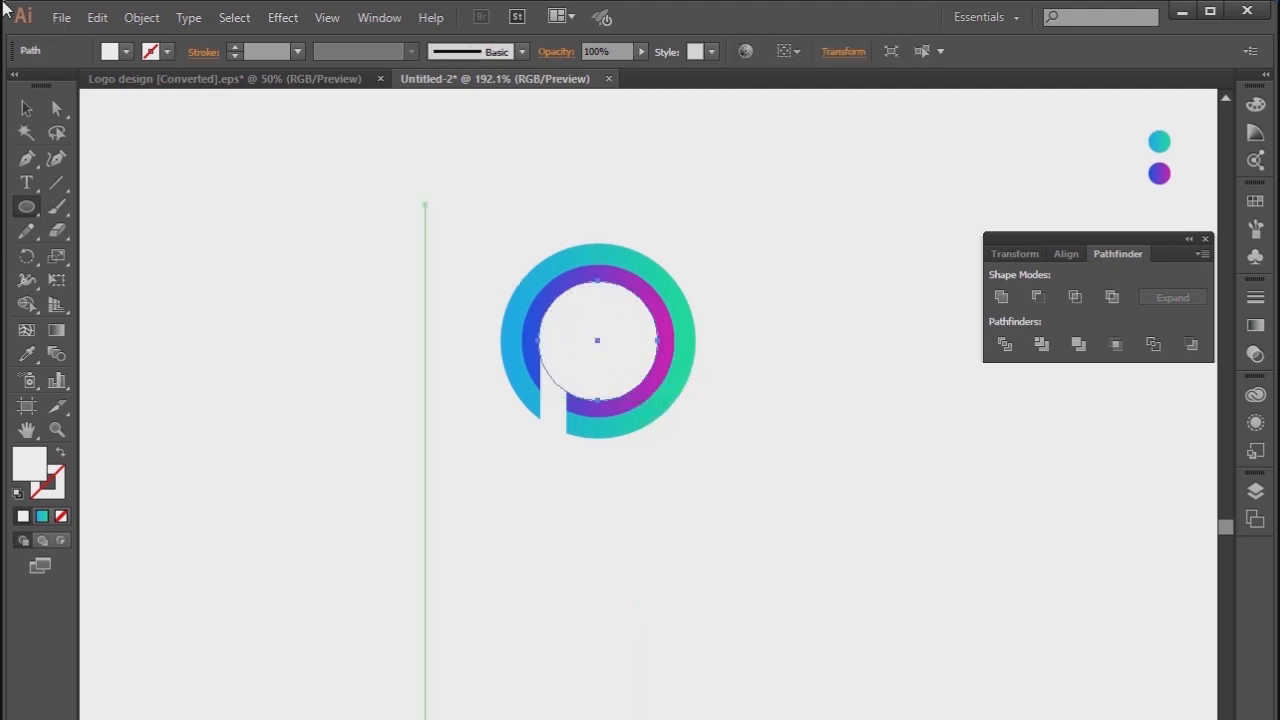
pyautogui.click(208, 111)
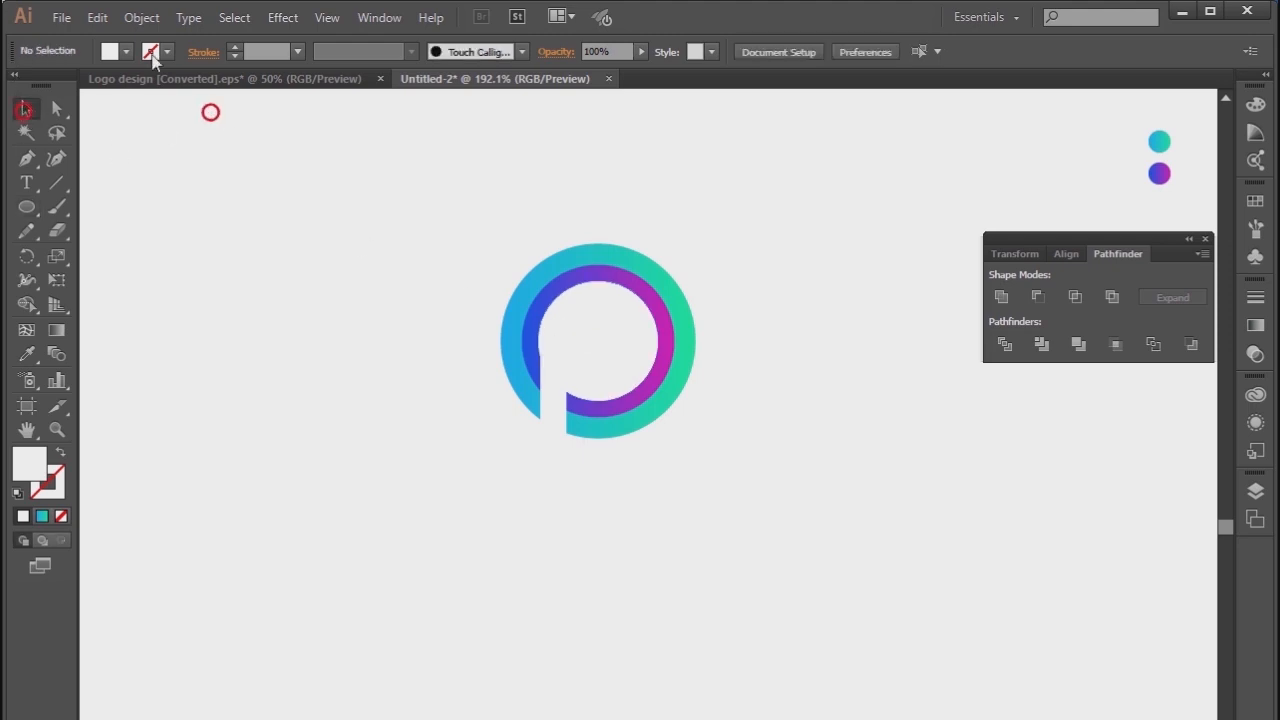
# - Fill the central circle with a red swatch and deselect it
pyautogui.click(126, 51)
pyautogui.click(126, 85)
pyautogui.click(358, 220)
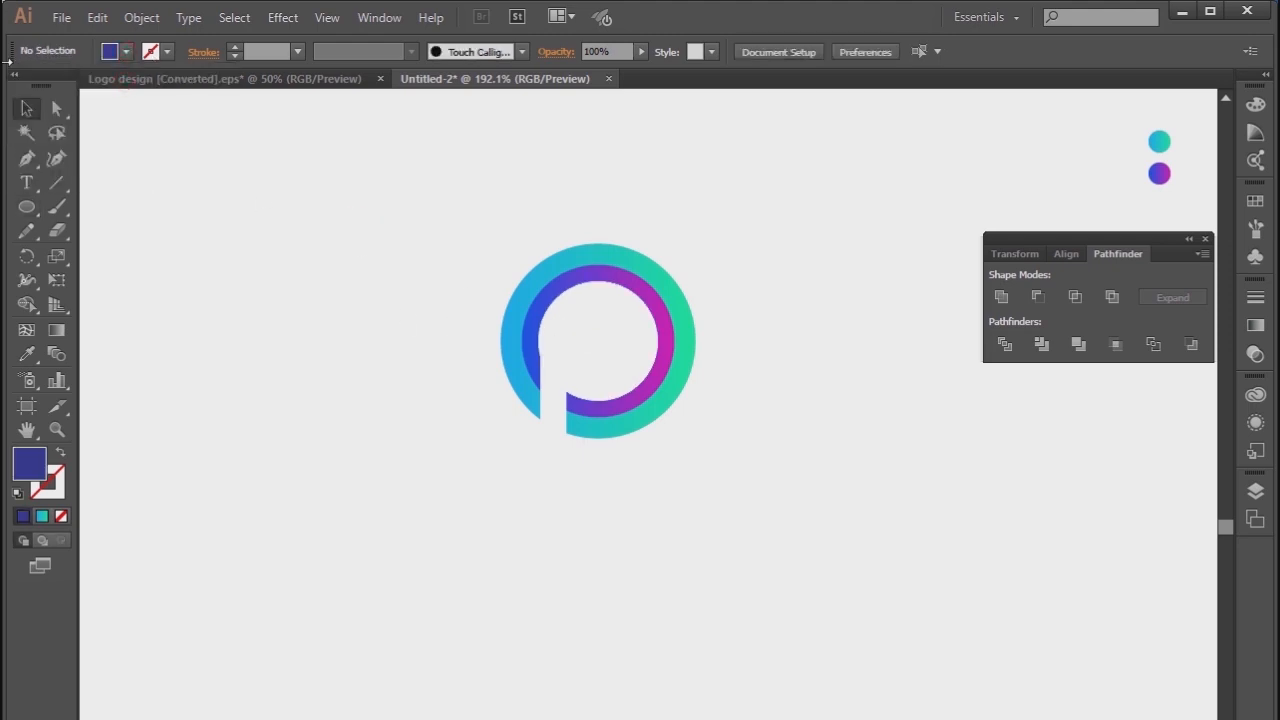
pyautogui.click(589, 295)
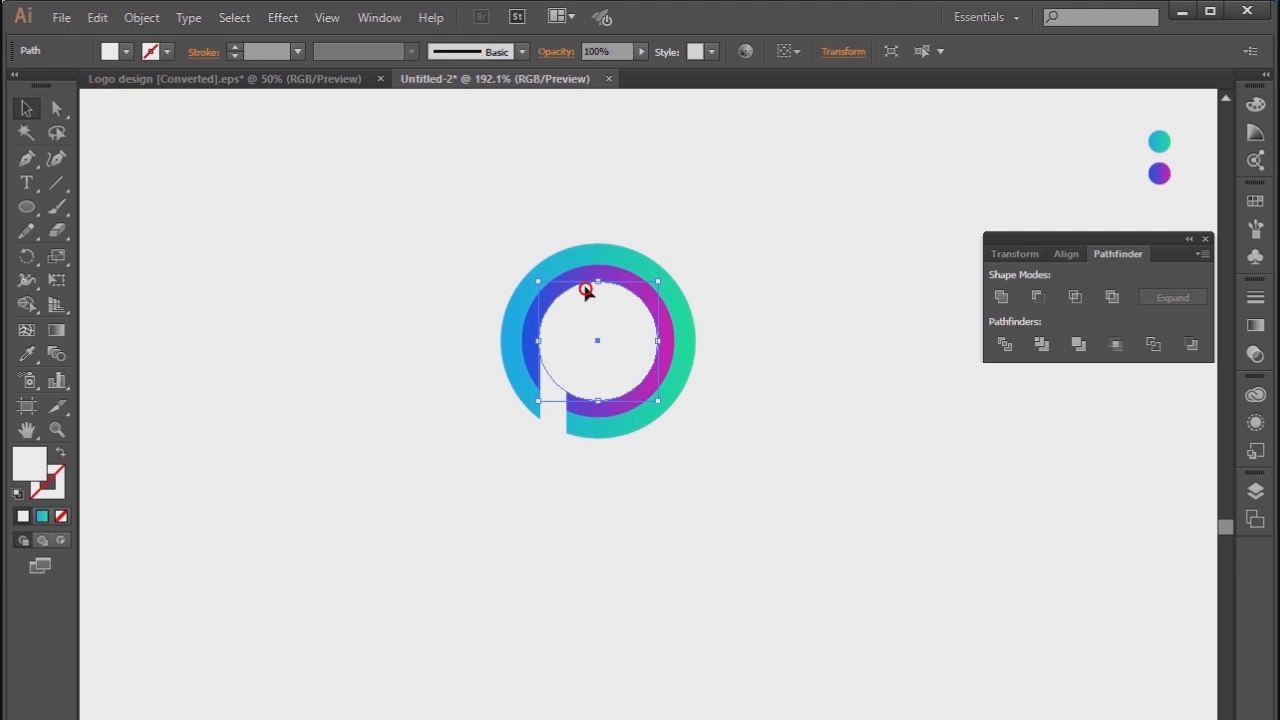
pyautogui.click(126, 51)
pyautogui.click(126, 85)
pyautogui.click(171, 87)
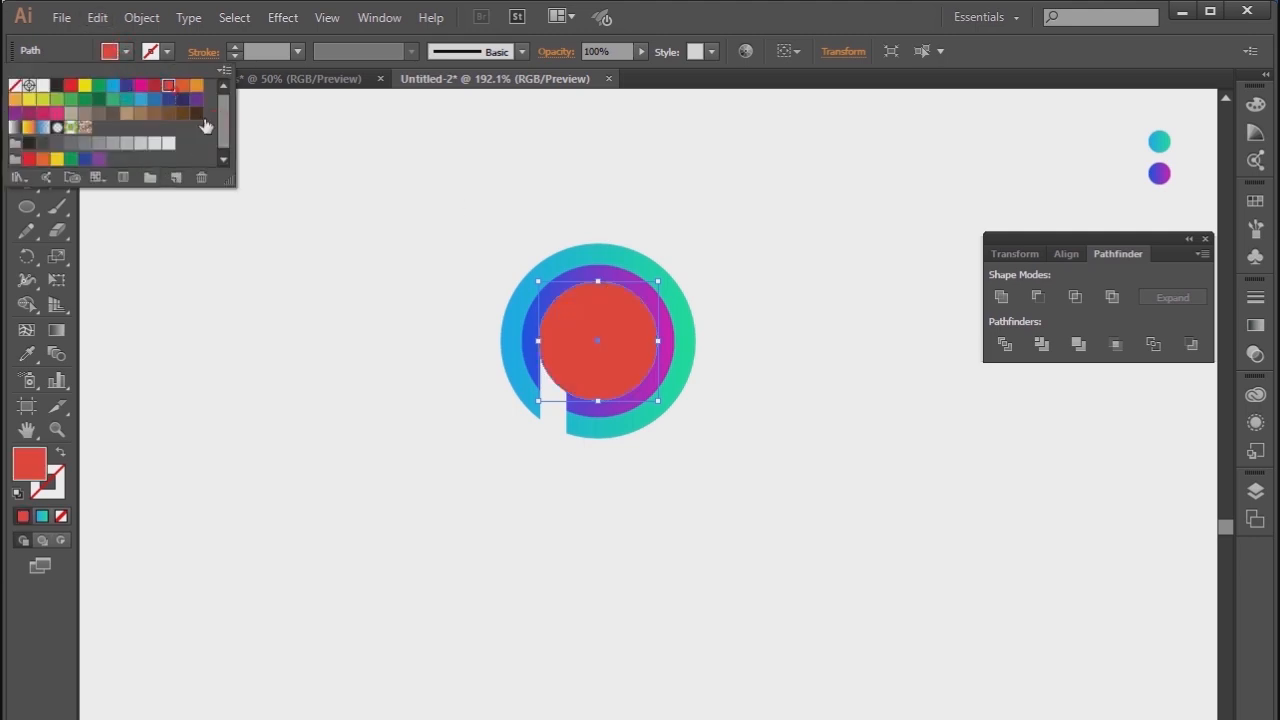
pyautogui.click(323, 212)
pyautogui.click(26, 112)
pyautogui.click(218, 171)
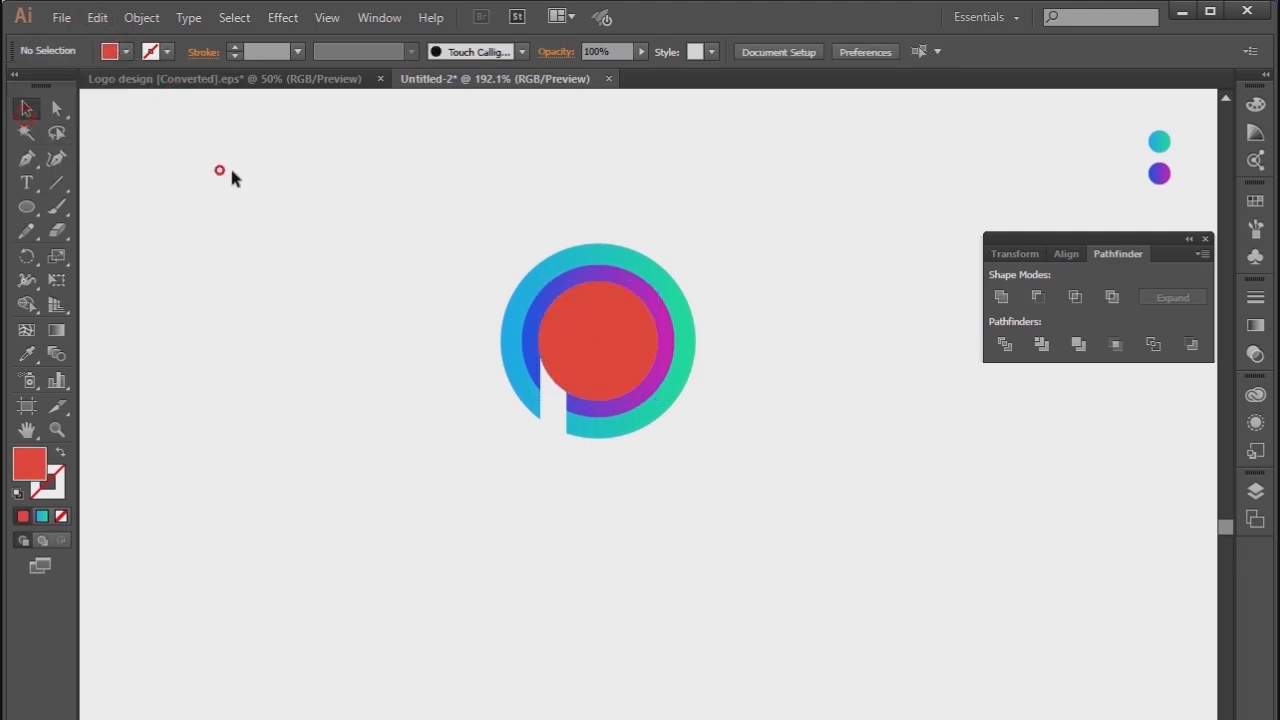
pyautogui.click(635, 352)
pyautogui.click(555, 414)
pyautogui.click(609, 506)
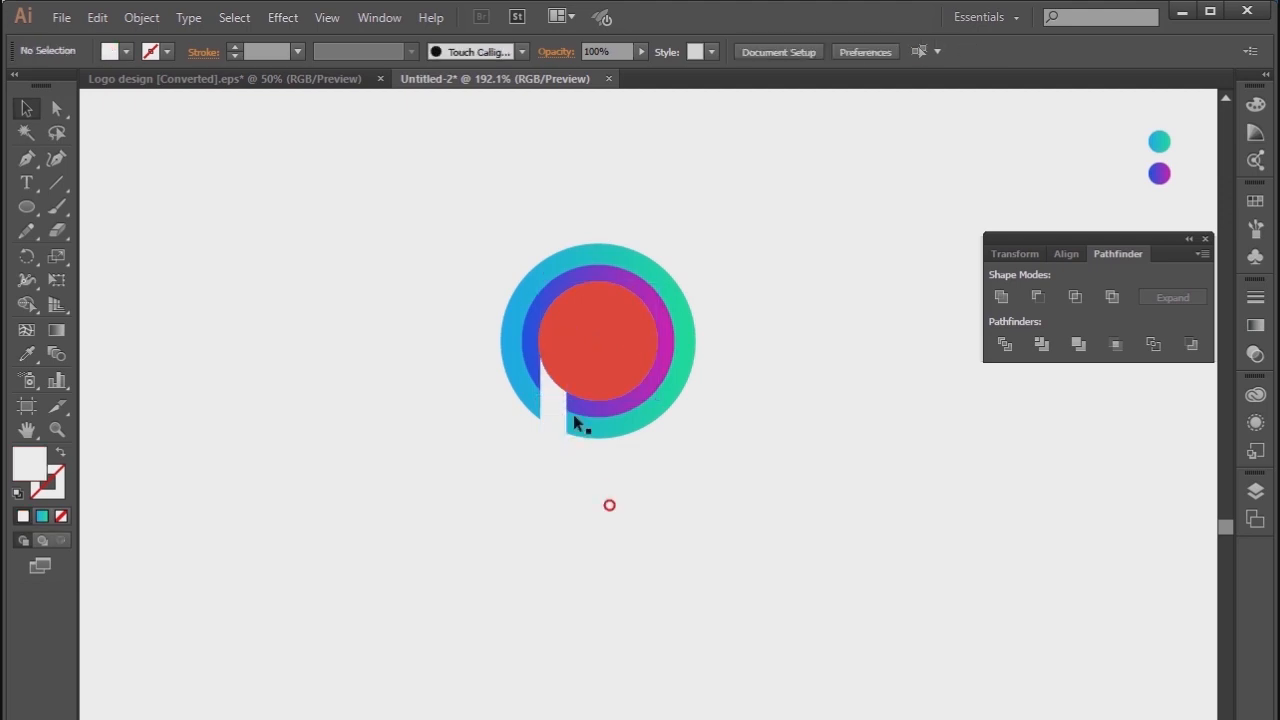
pyautogui.click(585, 362)
pyautogui.click(559, 547)
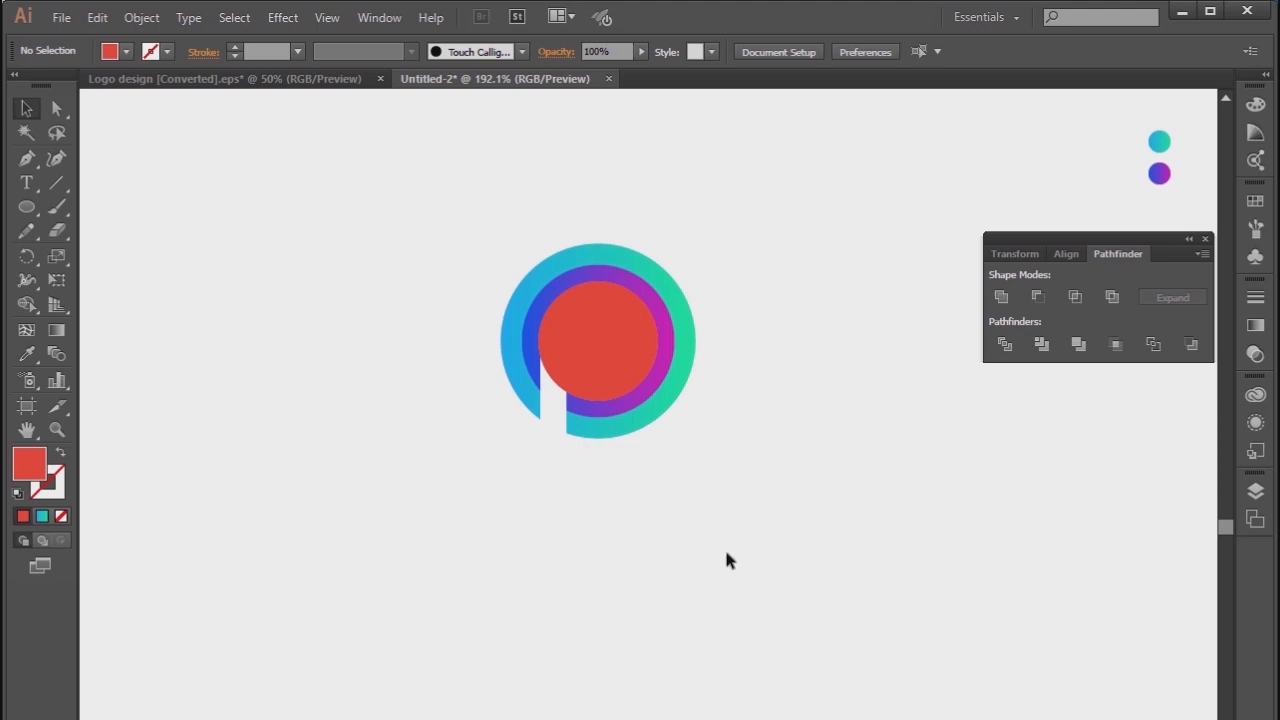
# - Merge the red central circle and the narrow rectangle into one shape with the Shape Builder tool
pyautogui.click(560, 403)
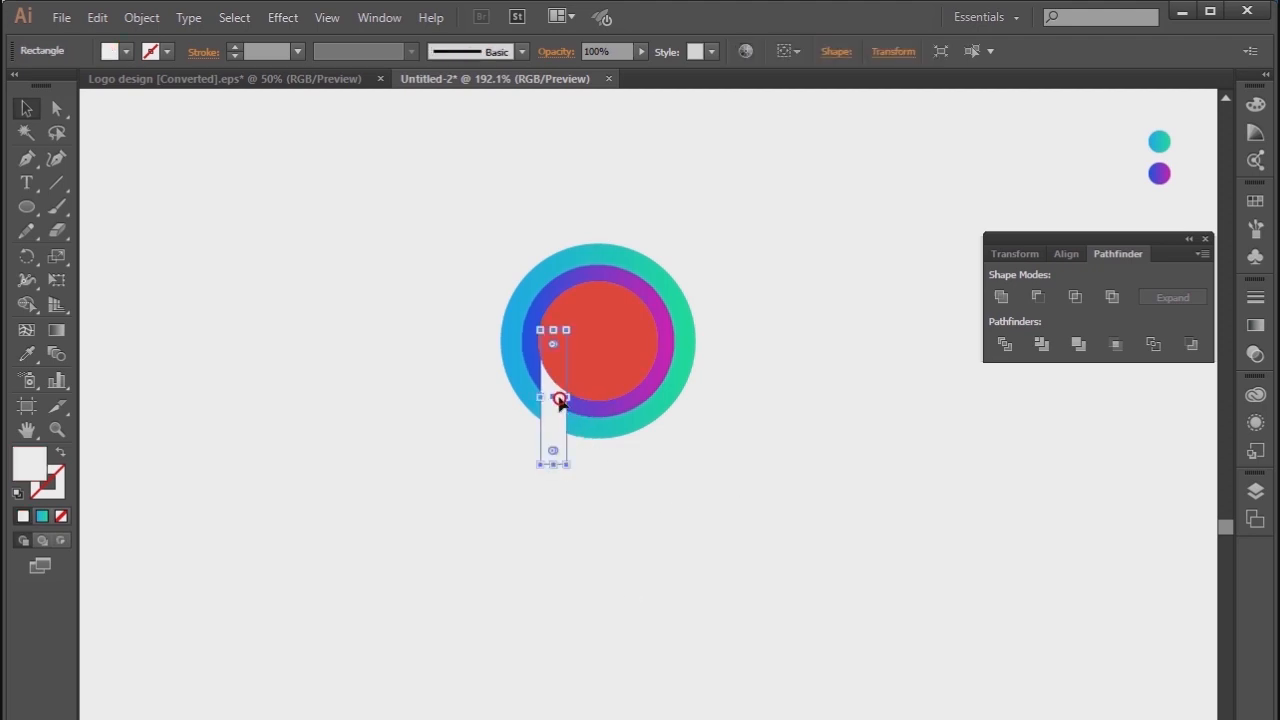
pyautogui.keyDown('shift'); pyautogui.click(626, 365); pyautogui.keyUp('shift')
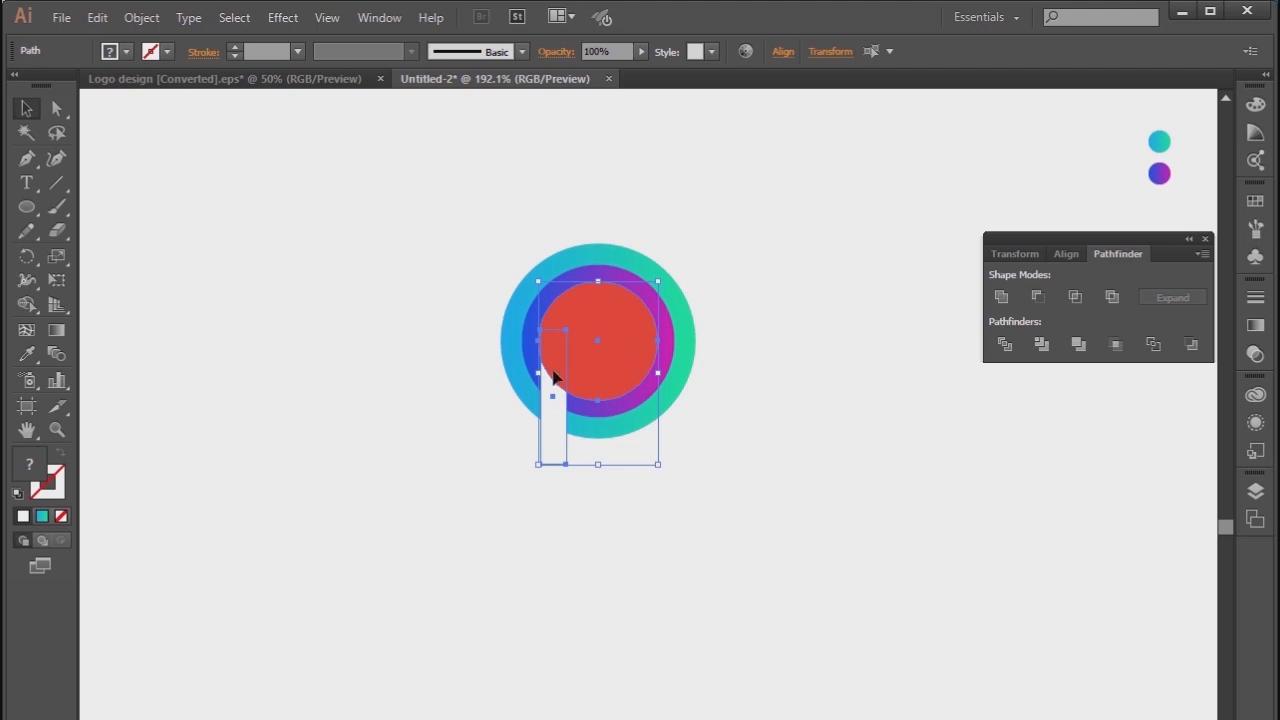
pyautogui.click(26, 304)
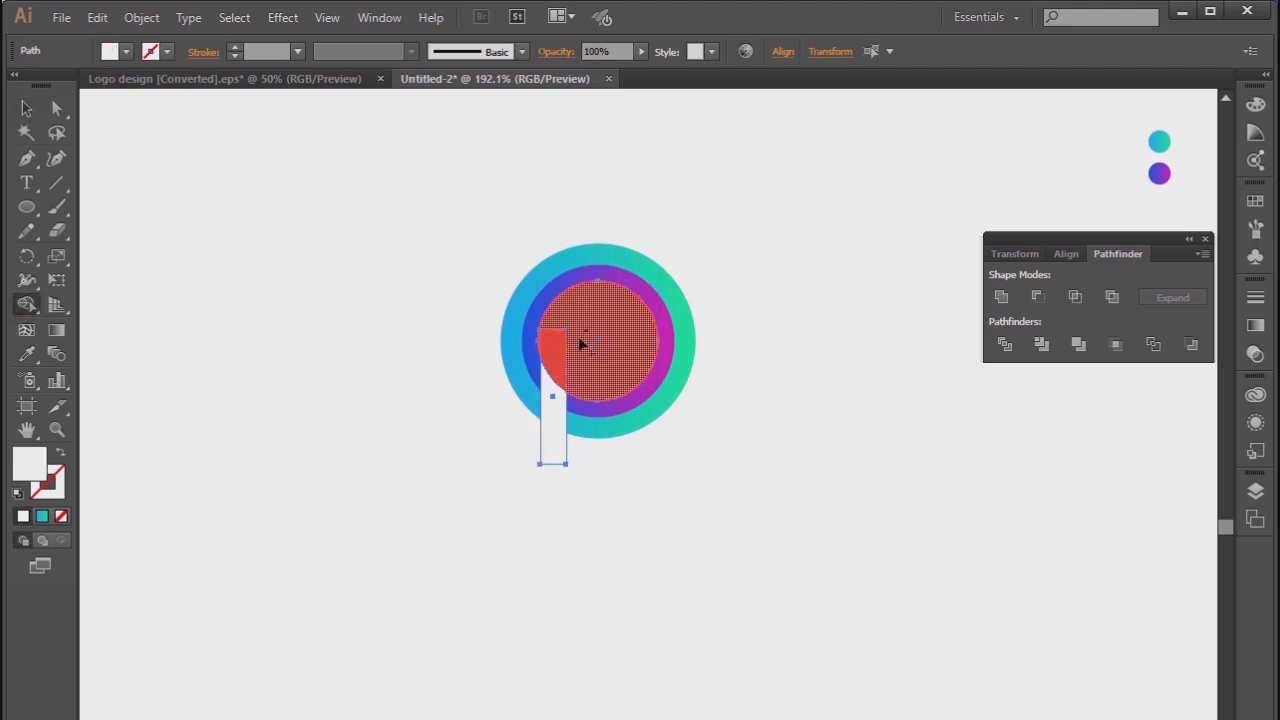
pyautogui.moveTo(580, 343); pyautogui.dragTo(554, 414)
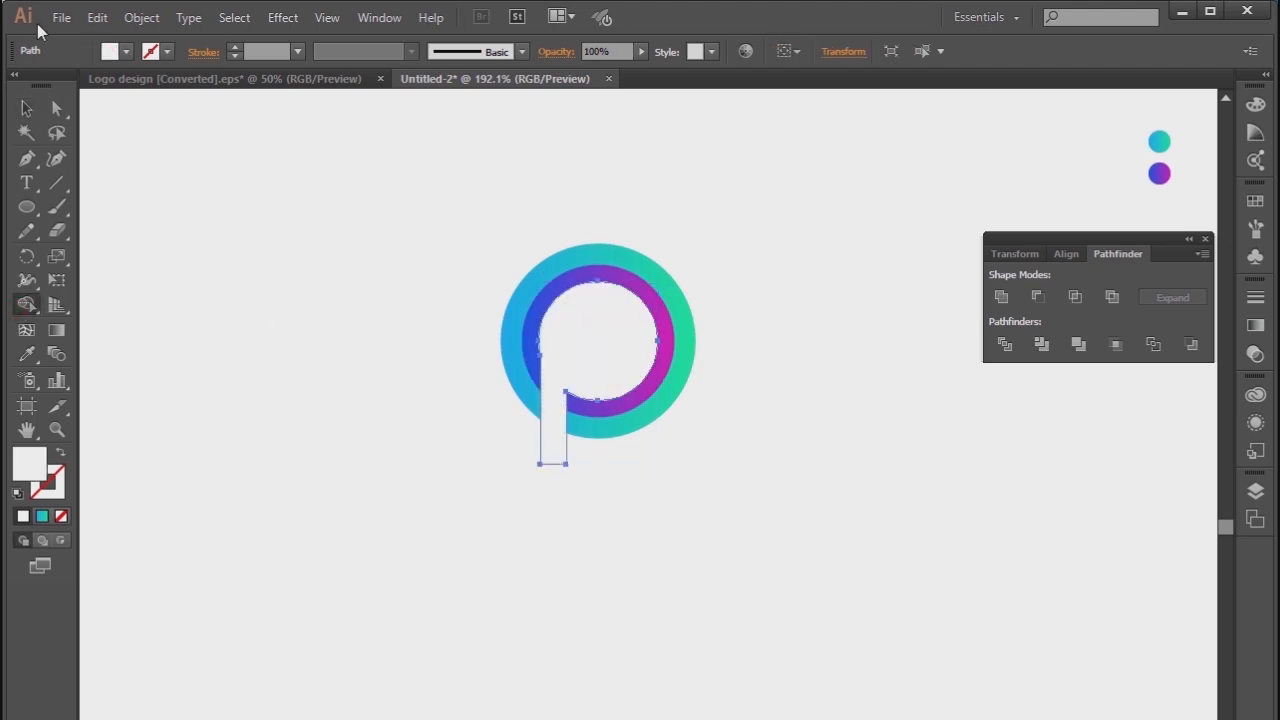
pyautogui.click(26, 108)
pyautogui.click(358, 156)
pyautogui.click(597, 334)
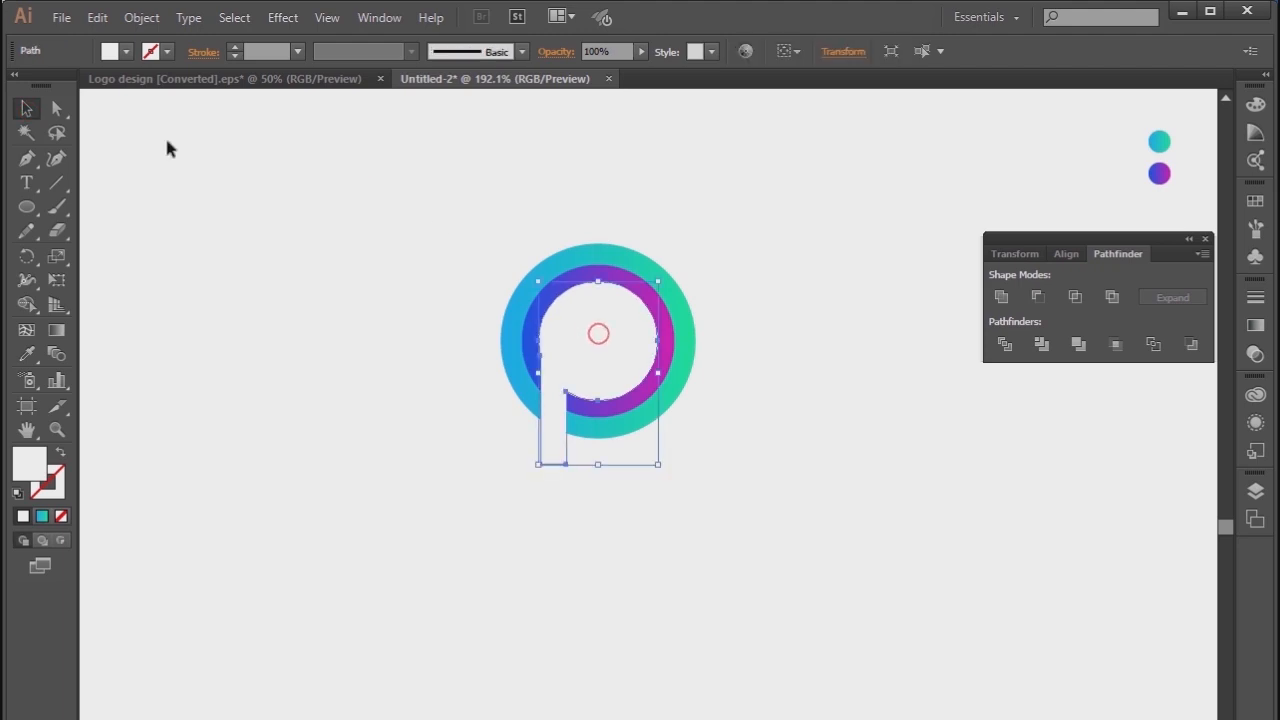
pyautogui.click(372, 364)
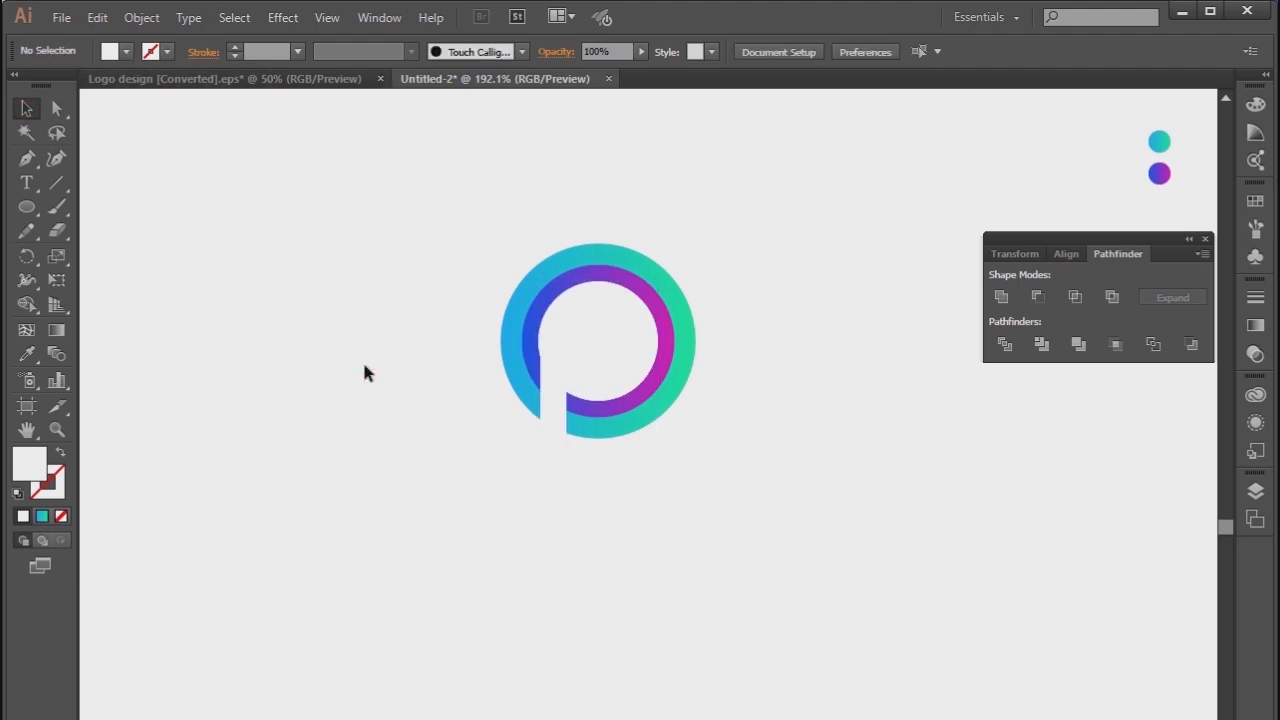
pyautogui.click(589, 354)
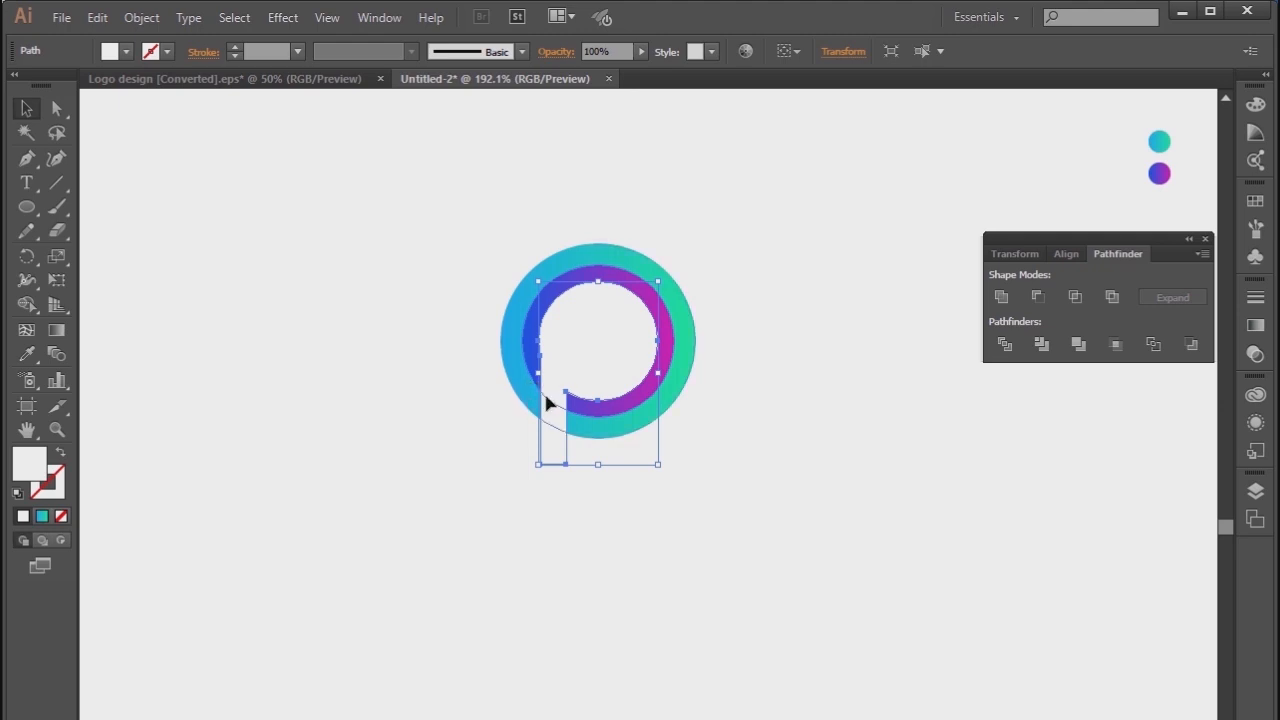
pyautogui.click(465, 471)
pyautogui.click(585, 341)
pyautogui.click(471, 289)
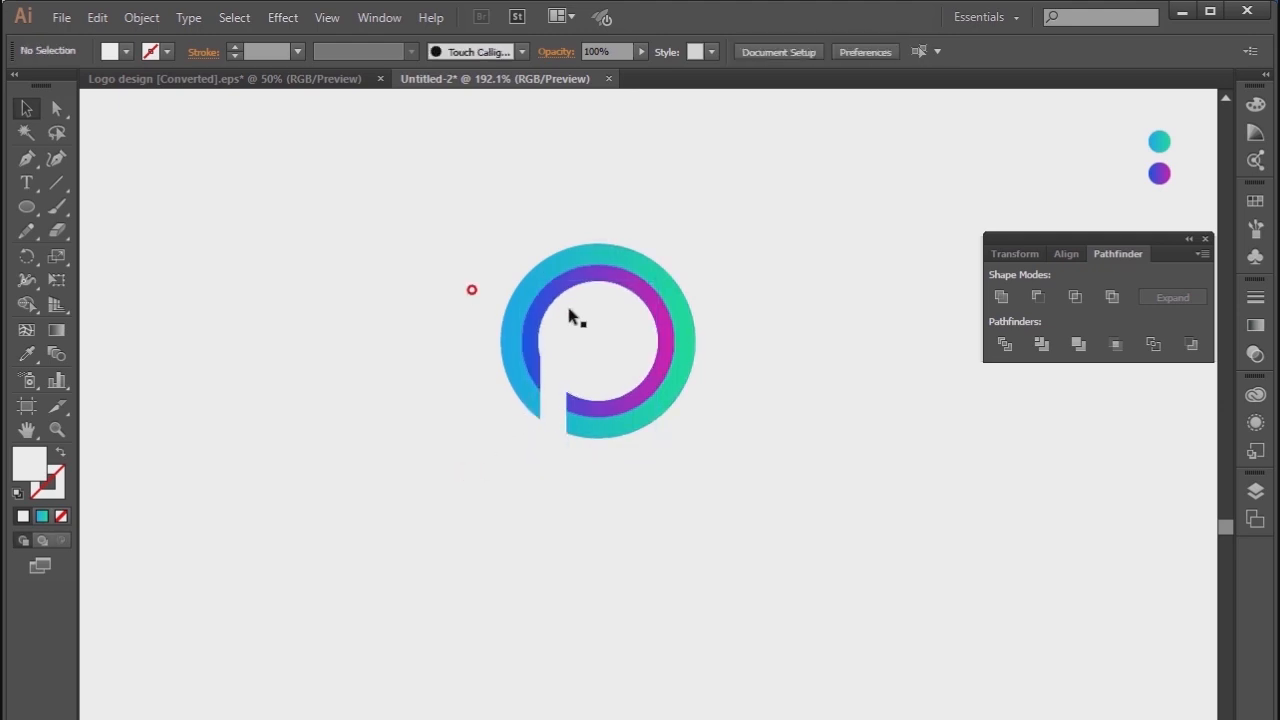
pyautogui.click(569, 304)
pyautogui.click(637, 192)
# - Undo the Shape Builder merge of the central circle and the rectangle
pyautogui.hotkey('ctrl', 'z')
pyautogui.hotkey('ctrl', 'z')
pyautogui.click(783, 288)
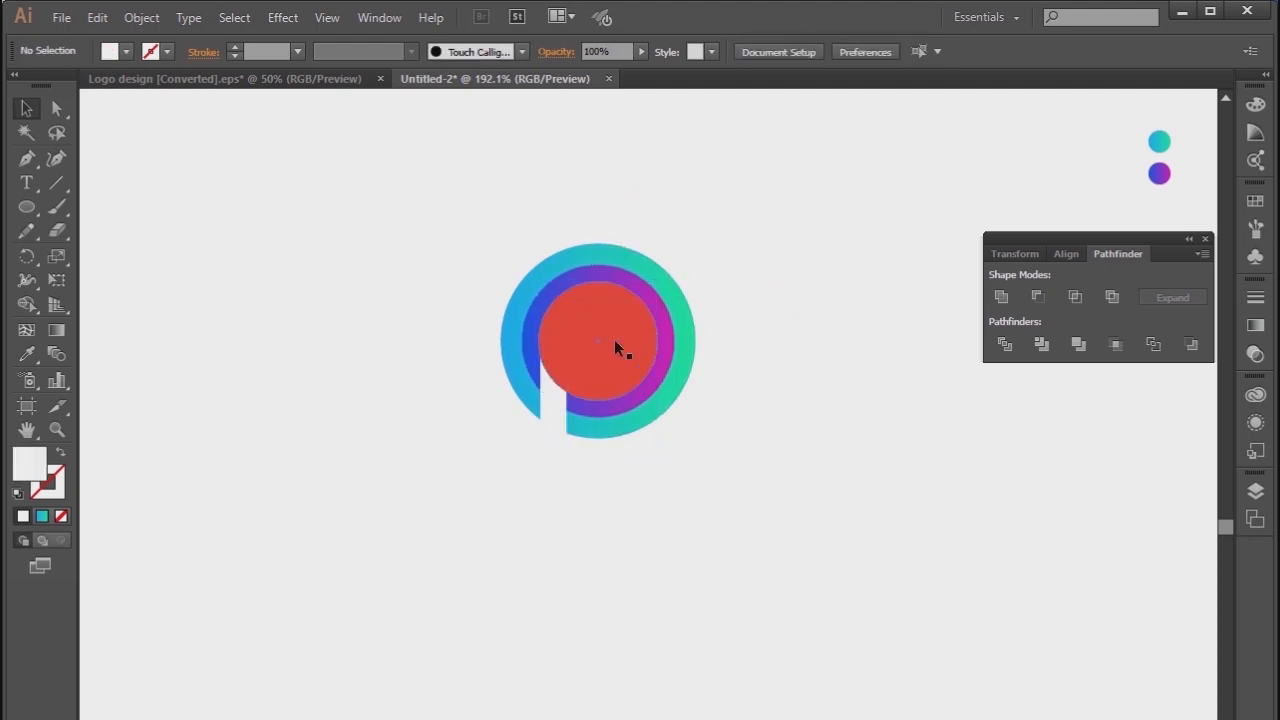
pyautogui.click(747, 342)
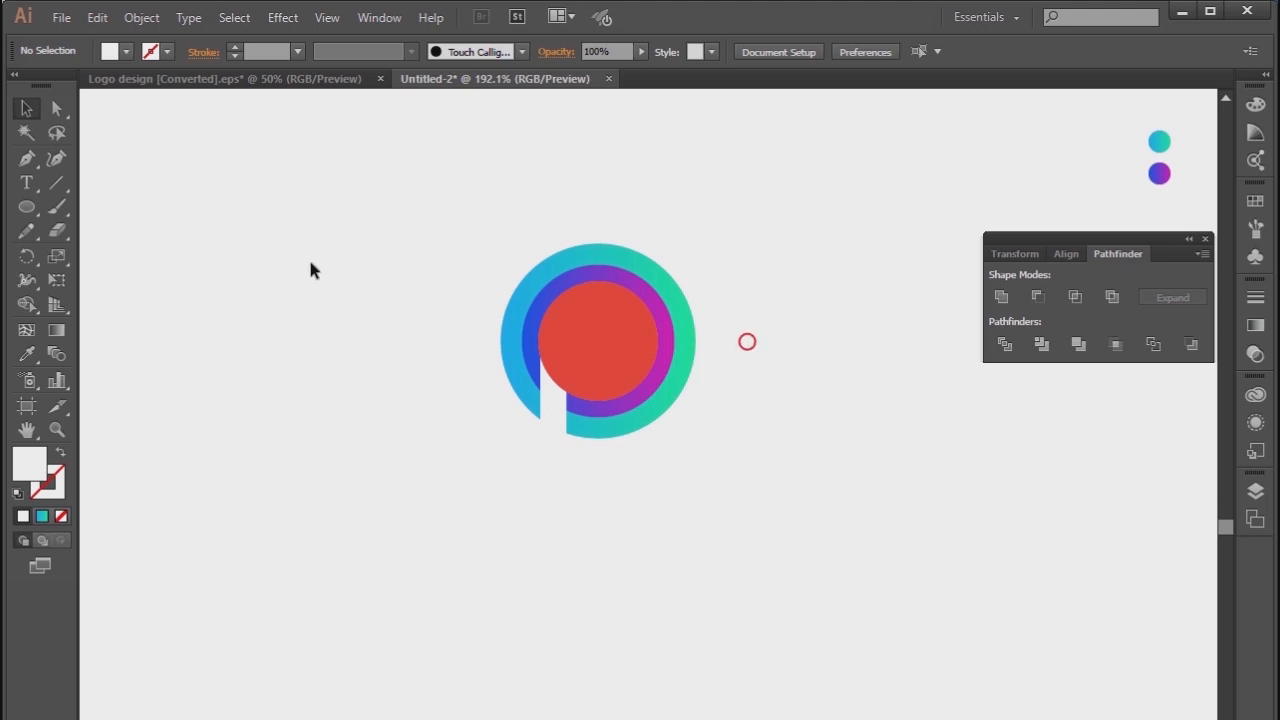
# - Move the narrow rectangle left so its left edge lines up with the red circle's leftmost point
pyautogui.click(59, 428)
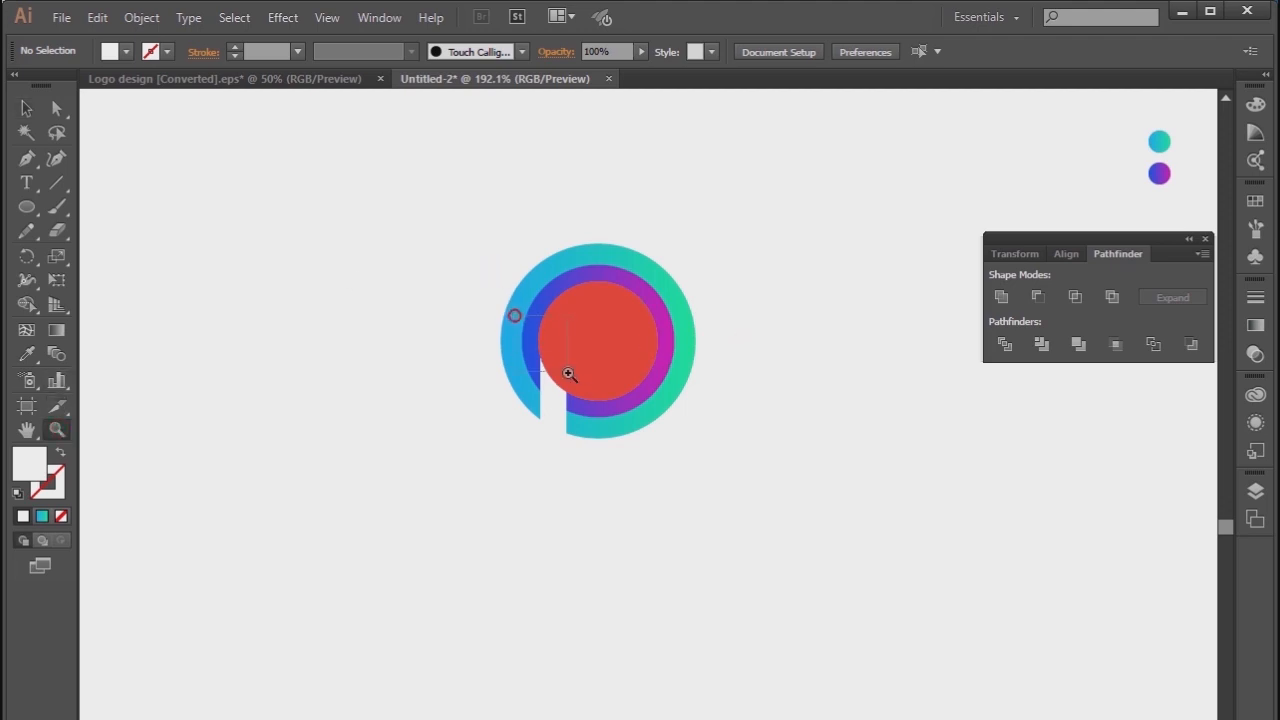
pyautogui.moveTo(568, 374); pyautogui.dragTo(575, 397)
pyautogui.click(27, 107)
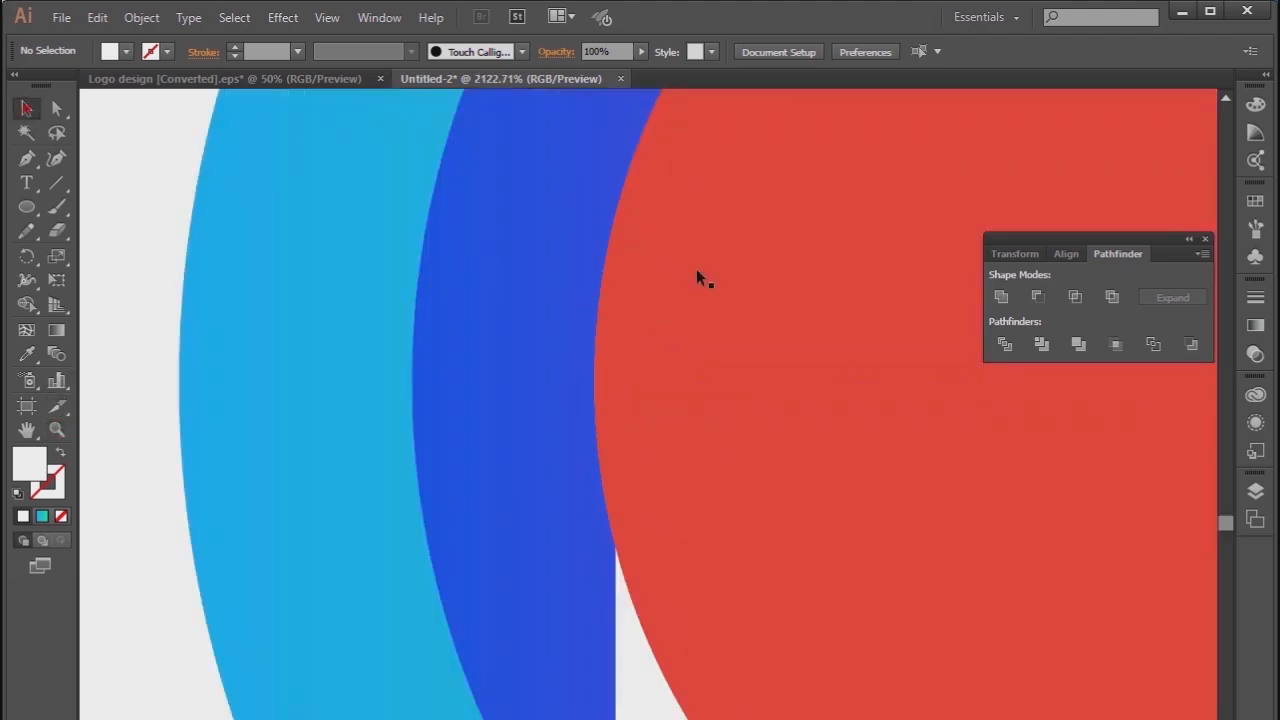
pyautogui.click(699, 269)
pyautogui.moveTo(628, 627); pyautogui.dragTo(601, 633)
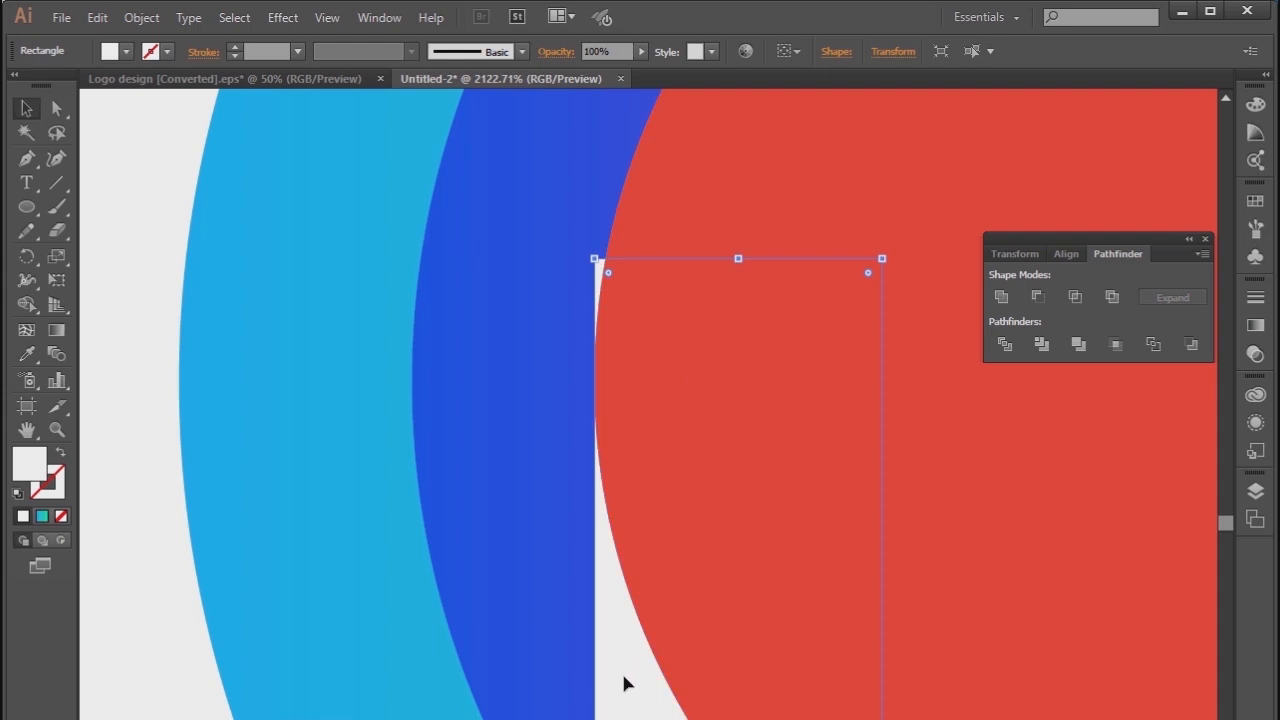
# - Round the rectangle's upper-left corner until it no longer sticks out beyond the red circle, then deselect it
pyautogui.click(56, 108)
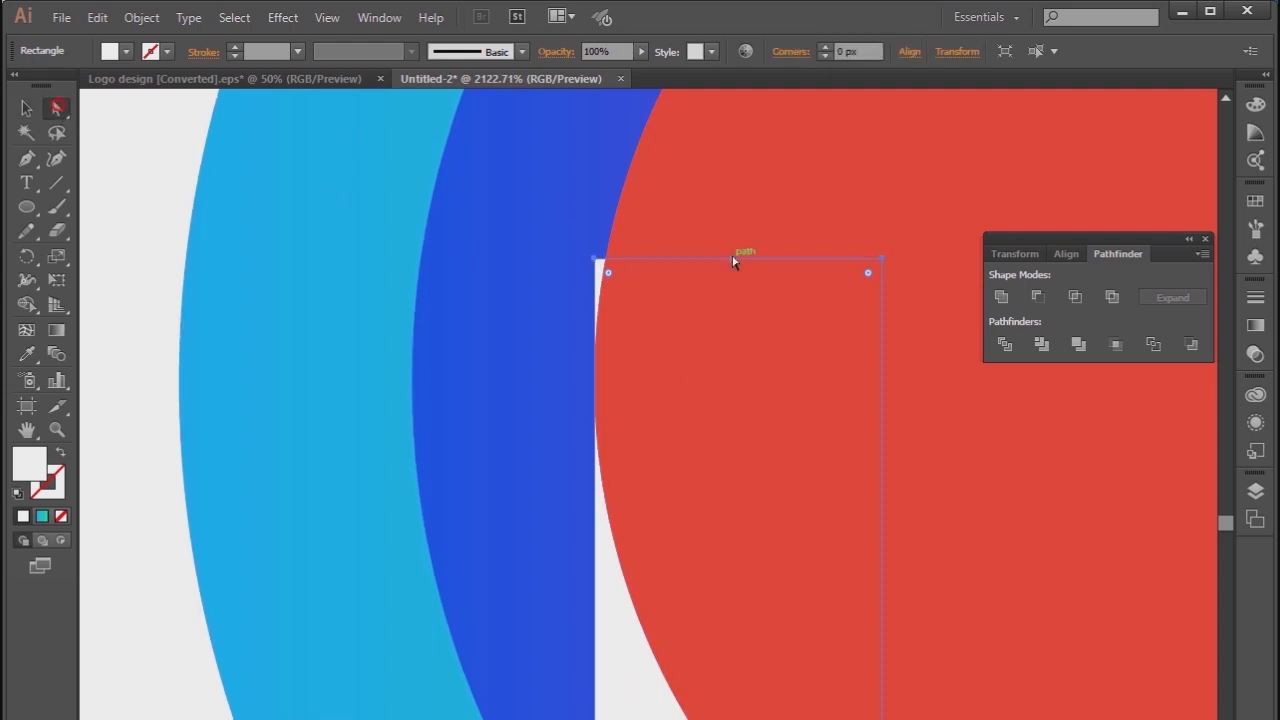
pyautogui.click(594, 262)
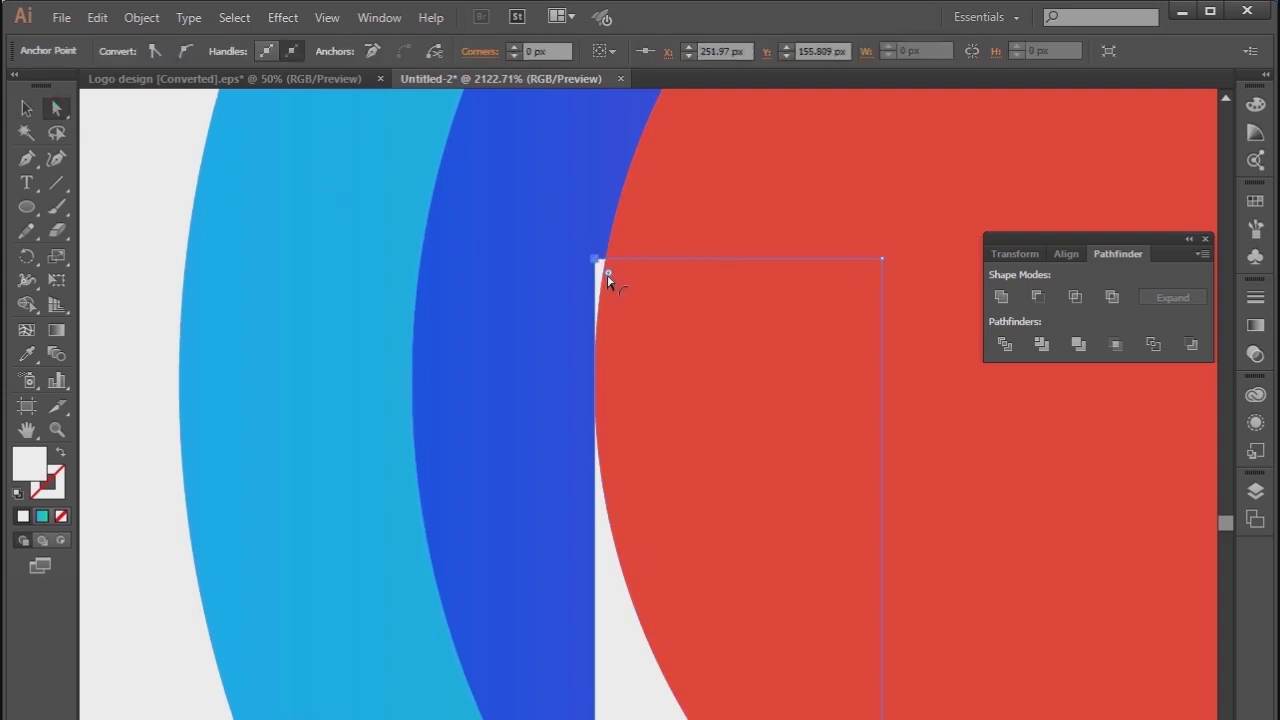
pyautogui.moveTo(607, 274); pyautogui.dragTo(767, 351)
pyautogui.click(26, 108)
pyautogui.click(163, 157)
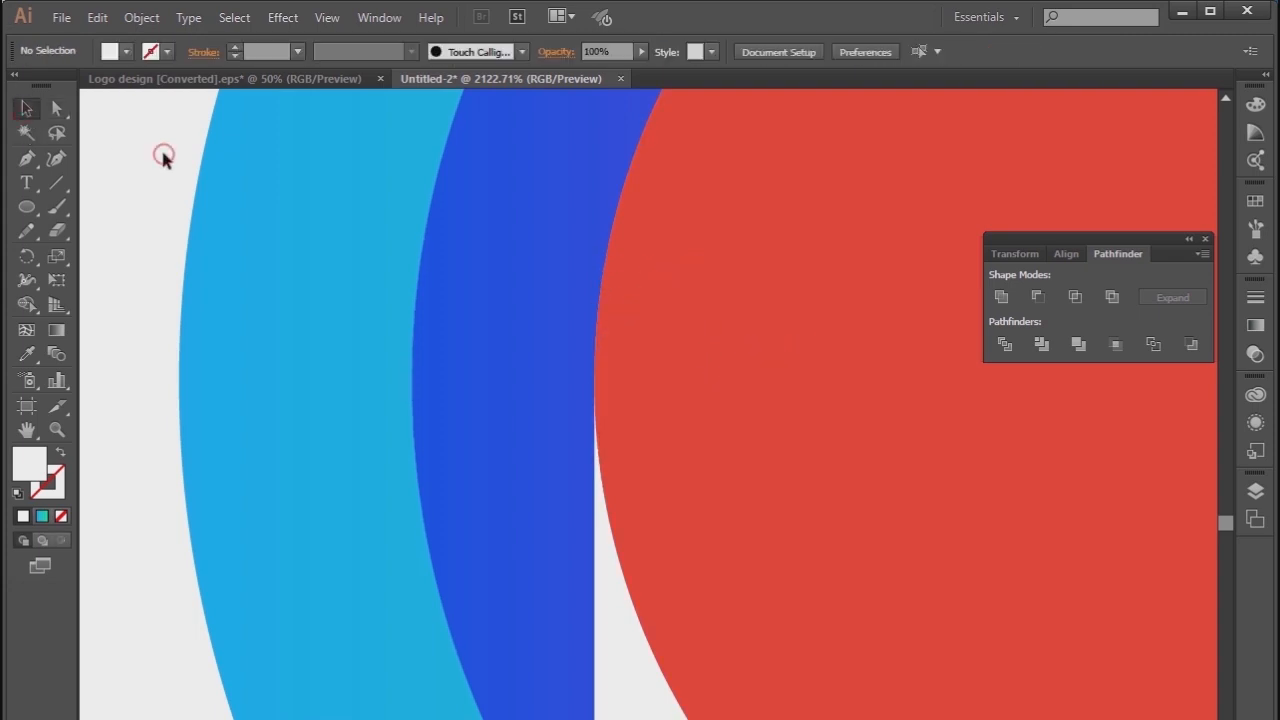
pyautogui.hotkey('ctrl', '-')
pyautogui.hotkey('ctrl', '-')
pyautogui.hotkey('ctrl', '-')
pyautogui.hotkey('ctrl', '-')
pyautogui.hotkey('ctrl', '-')
pyautogui.hotkey('ctrl', '-')
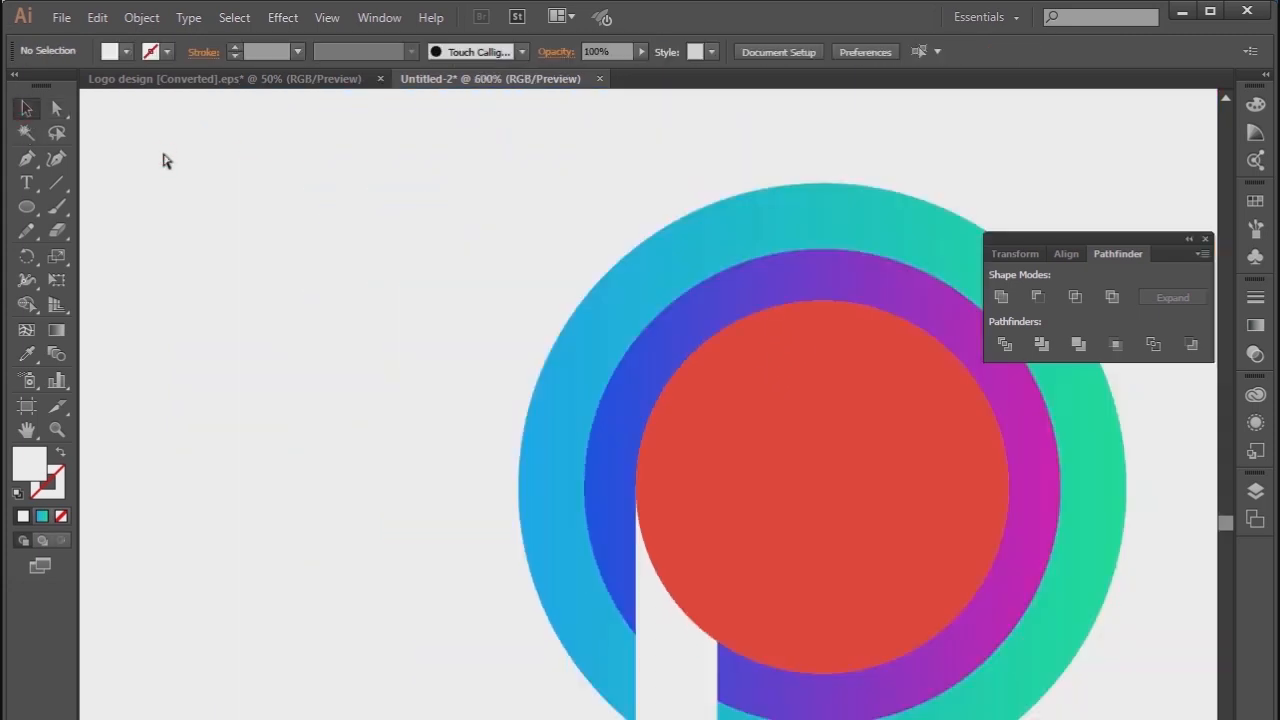
# - Merge the red central circle and the narrow rectangle into one light grey P shape with the Shape Builder tool, then deselect it
pyautogui.scroll(-2, 636, 342)
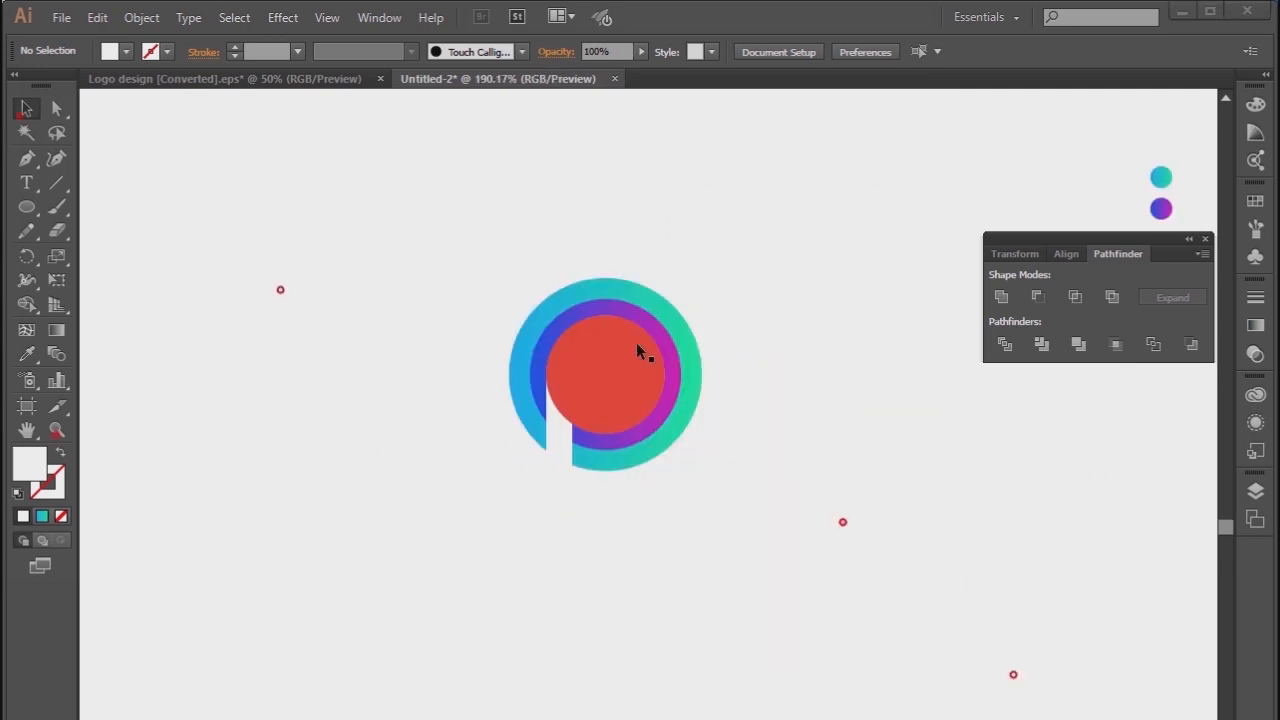
pyautogui.doubleClick(574, 364)
pyautogui.doubleClick(570, 578)
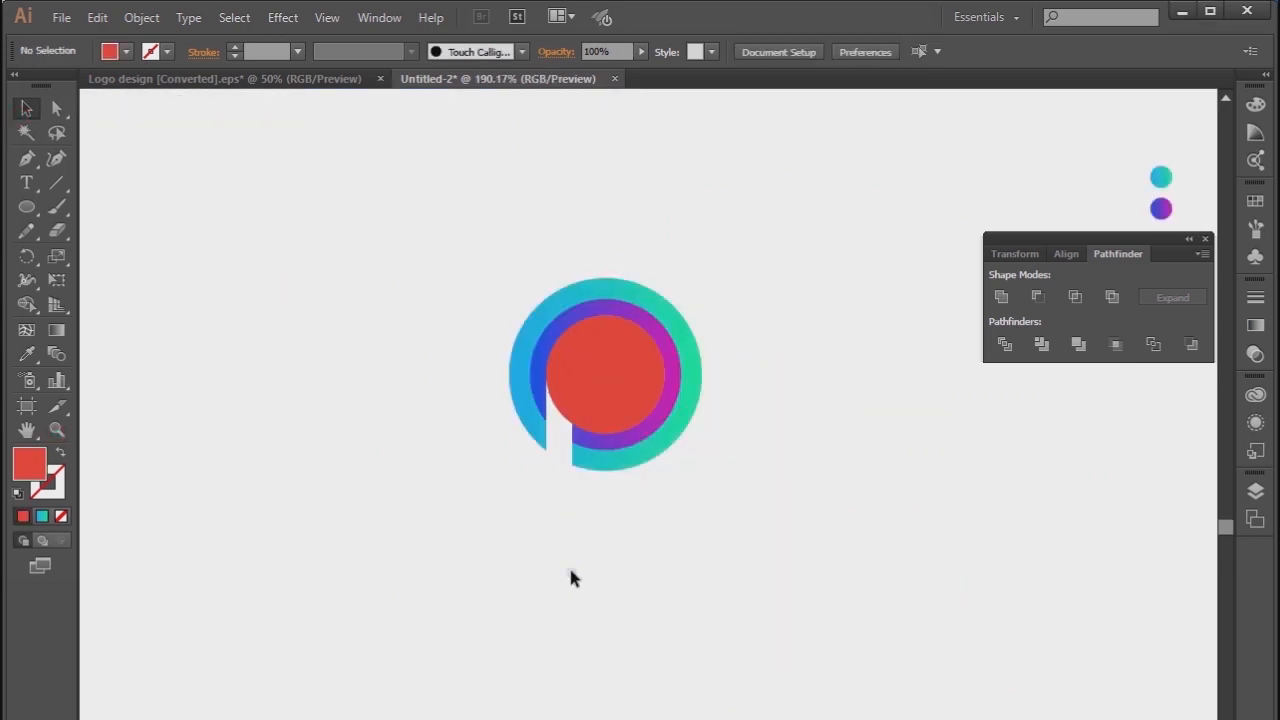
pyautogui.click(558, 450)
pyautogui.keyDown('shift'); pyautogui.click(613, 376); pyautogui.keyUp('shift')
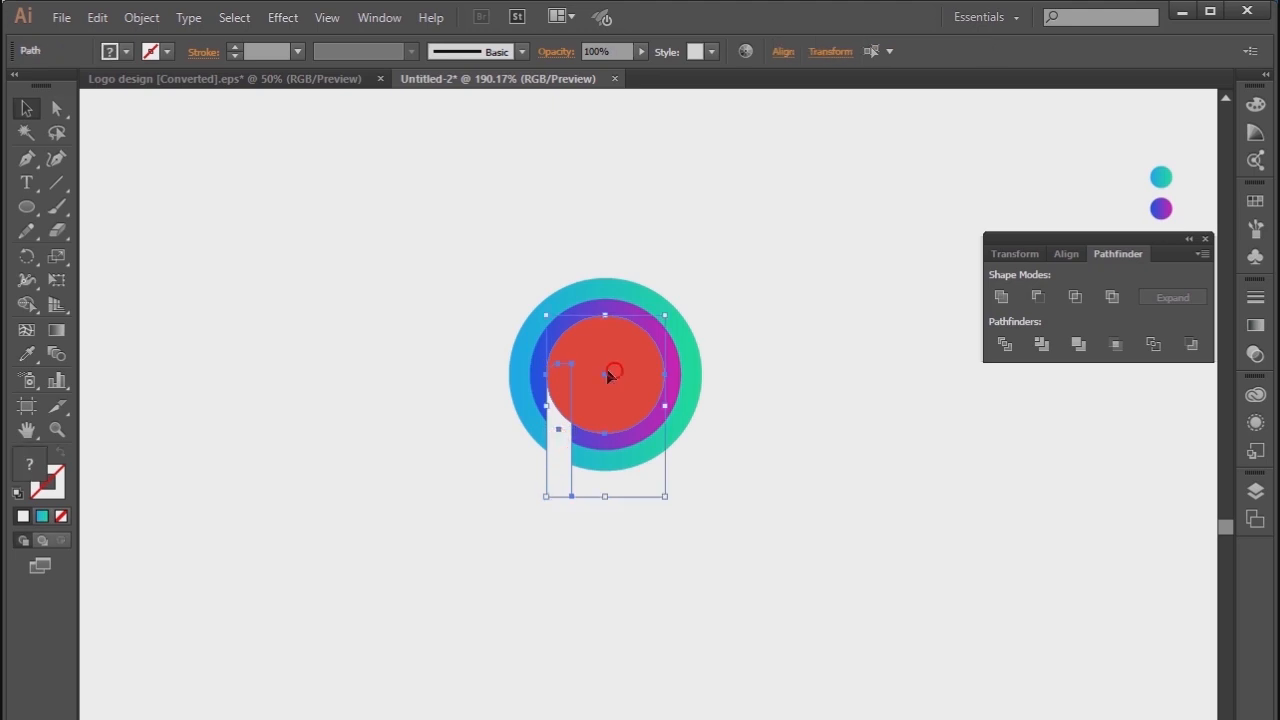
pyautogui.click(26, 304)
pyautogui.moveTo(28, 306); pyautogui.dragTo(111, 301)
pyautogui.moveTo(618, 352)
pyautogui.mouseDown()
pyautogui.moveTo(560, 423)
pyautogui.moveTo(562, 450)
pyautogui.mouseUp()
pyautogui.click(17, 118)
pyautogui.click(338, 168)
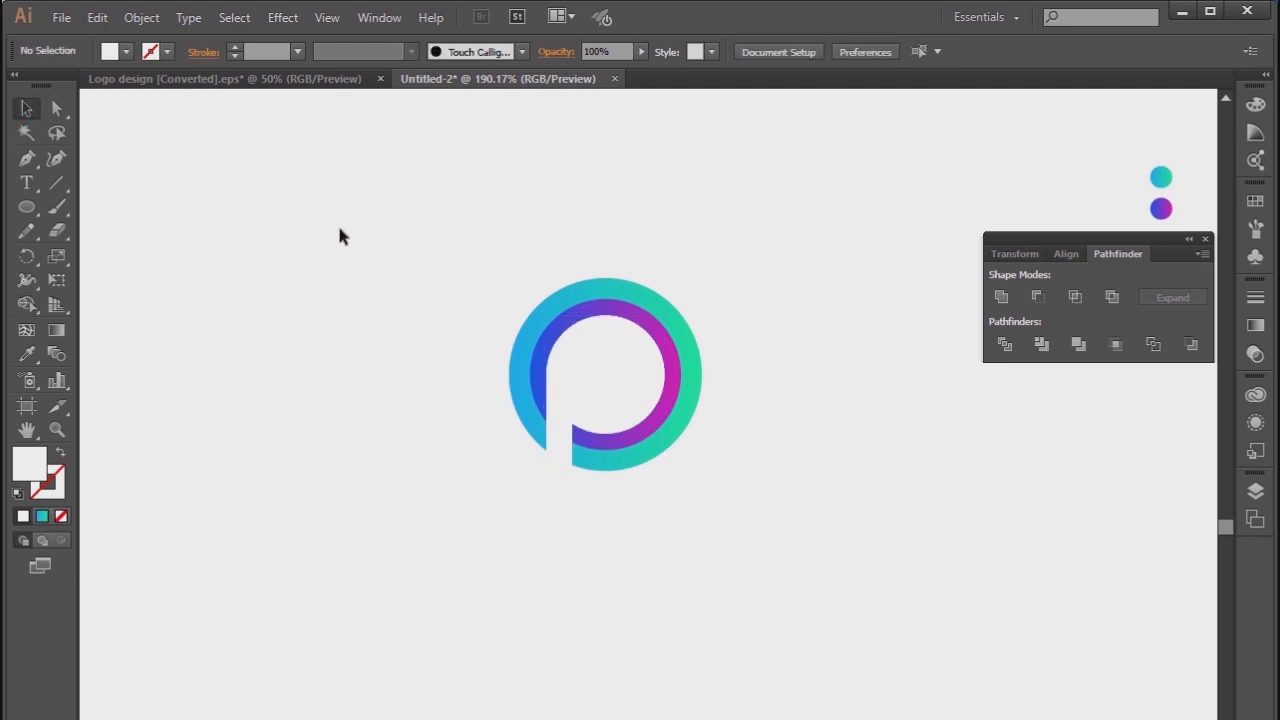
# - Draw a small circle at the centre of the rings and fill it with the blue-magenta gradient sampled from the small reference circle
pyautogui.click(26, 207)
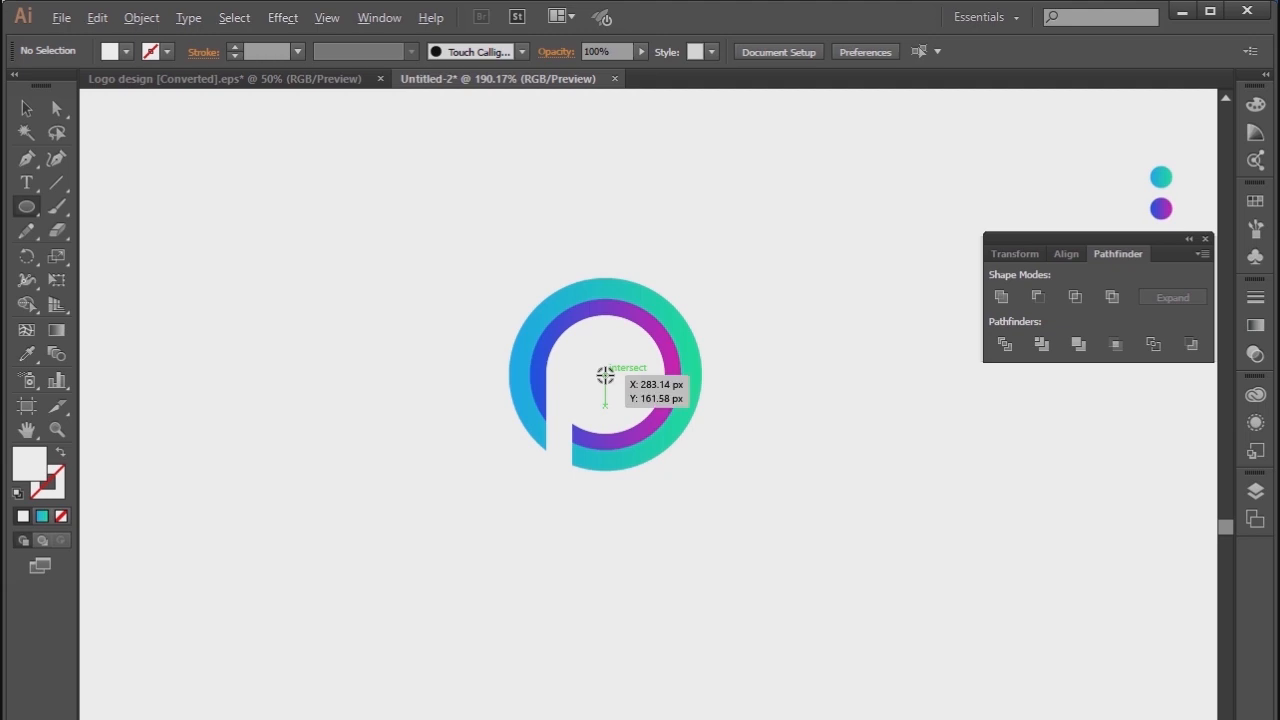
pyautogui.moveTo(604, 375); pyautogui.dragTo(631, 402)
pyautogui.click(25, 360)
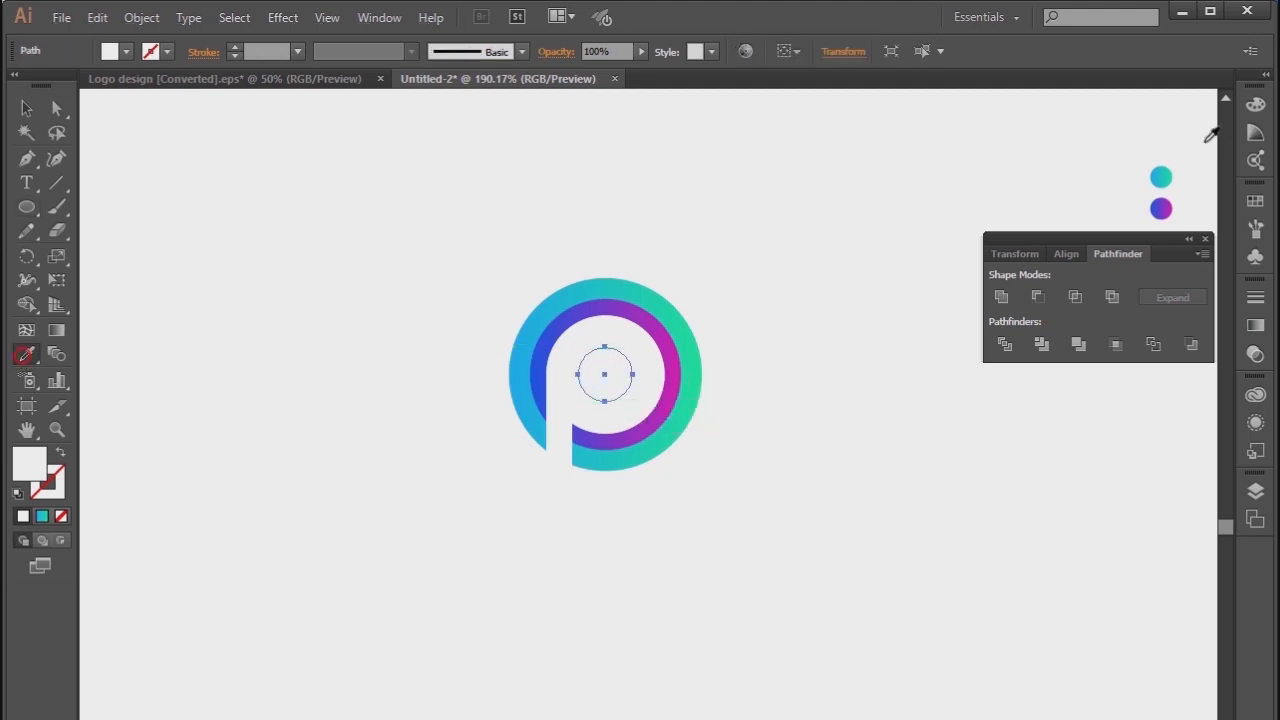
pyautogui.click(1160, 208)
pyautogui.click(30, 110)
pyautogui.click(281, 146)
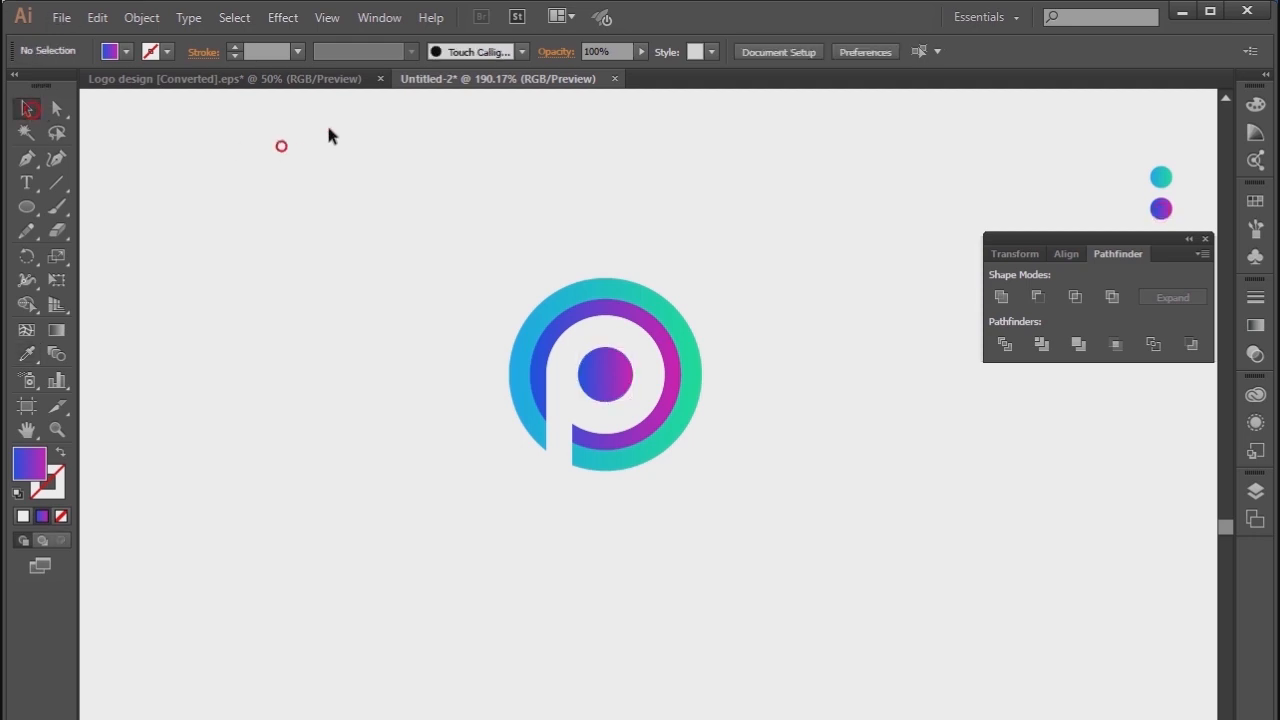
# - Enlarge the small gradient circle slightly, keeping it centred inside the rings
pyautogui.click(607, 354)
pyautogui.moveTo(632, 399); pyautogui.dragTo(638, 406)
pyautogui.click(773, 422)
pyautogui.click(613, 383)
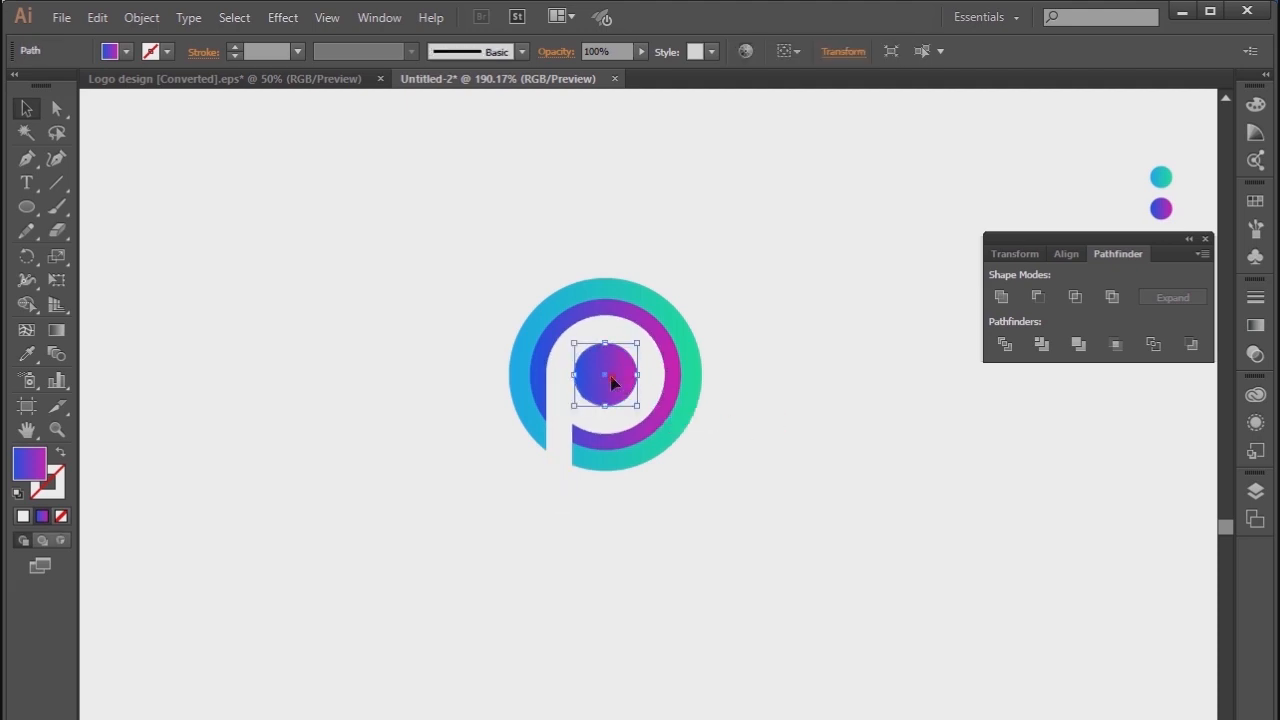
pyautogui.click(812, 446)
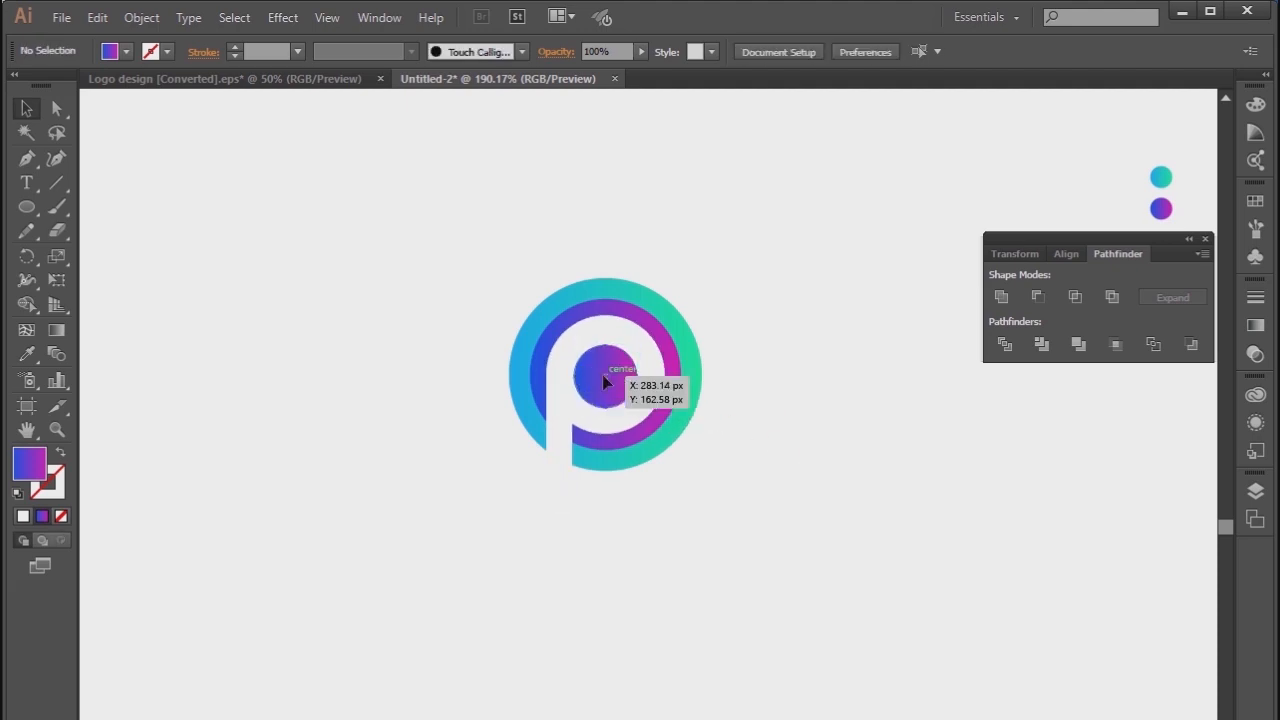
pyautogui.click(604, 381)
pyautogui.click(845, 470)
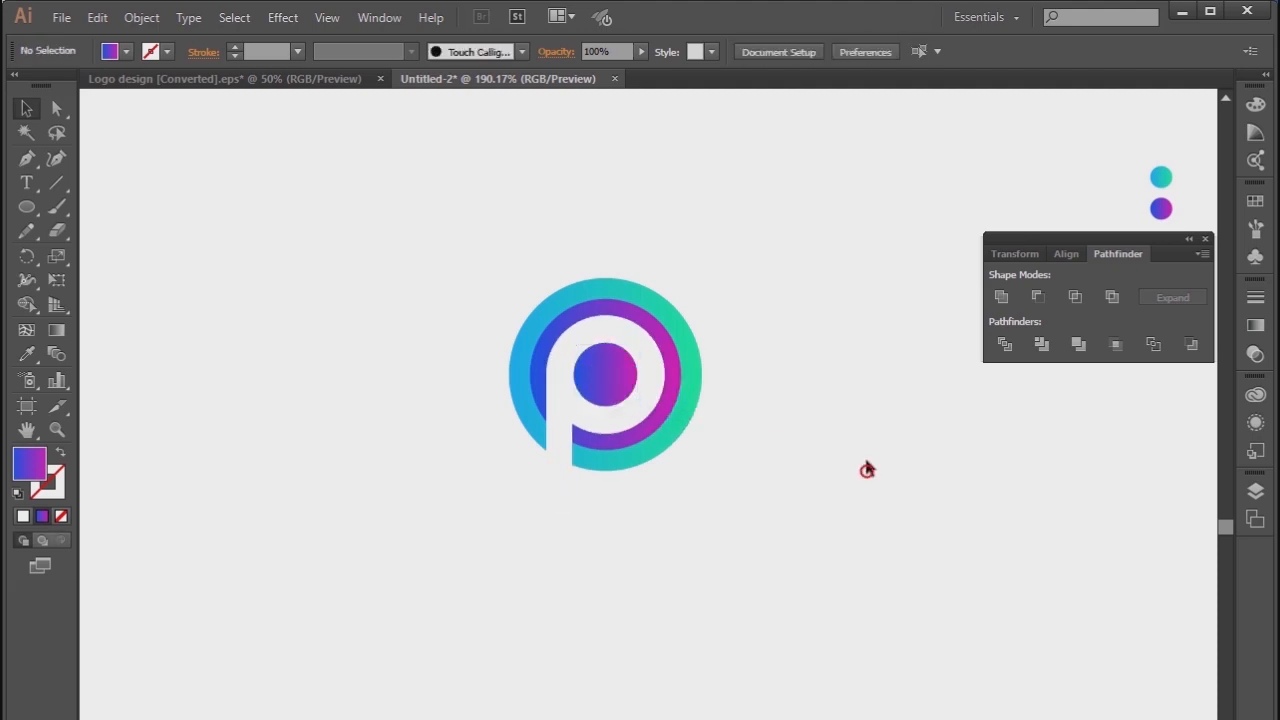
# - Redirect the small central circle's gradient diagonally, from blue at its upper left to magenta at its lower right
pyautogui.click(603, 380)
pyautogui.click(57, 330)
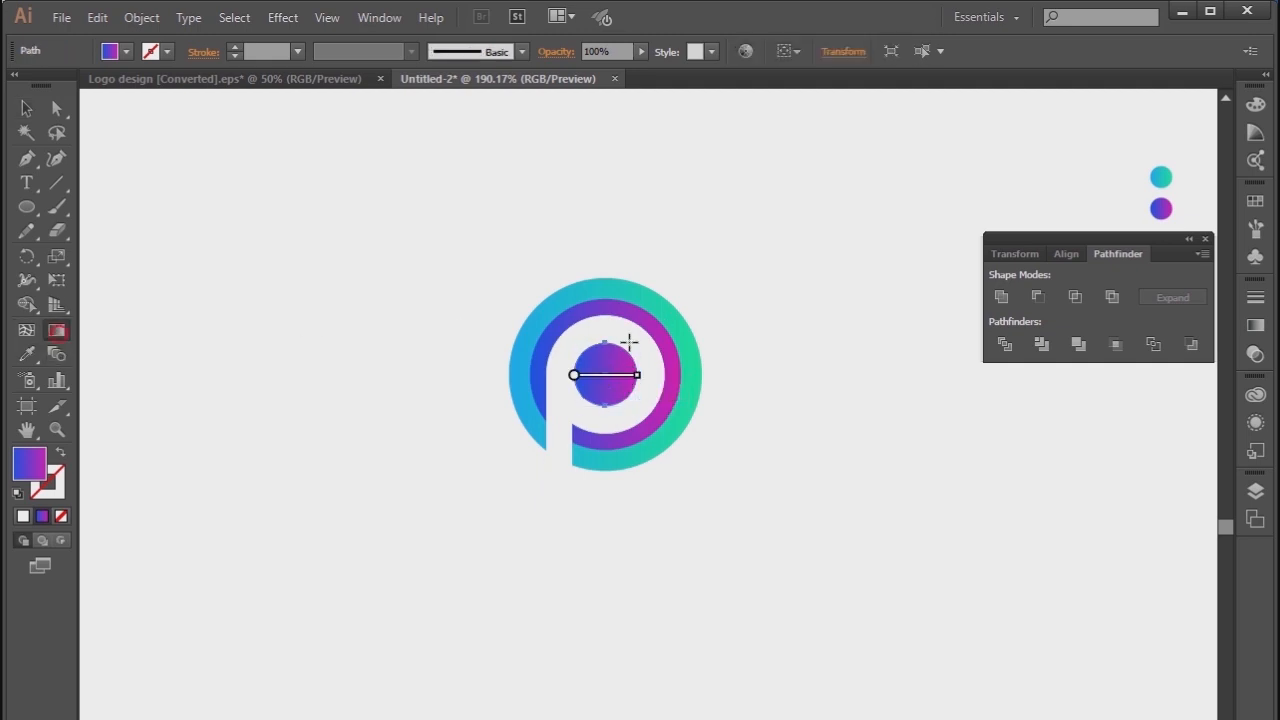
pyautogui.moveTo(623, 344)
pyautogui.mouseDown()
pyautogui.moveTo(584, 421)
pyautogui.moveTo(567, 348)
pyautogui.moveTo(656, 411)
pyautogui.mouseUp()
pyautogui.moveTo(578, 324)
pyautogui.mouseDown()
pyautogui.moveTo(643, 384)
pyautogui.moveTo(611, 357)
pyautogui.moveTo(631, 386)
pyautogui.moveTo(618, 376)
pyautogui.mouseUp()
pyautogui.click(26, 112)
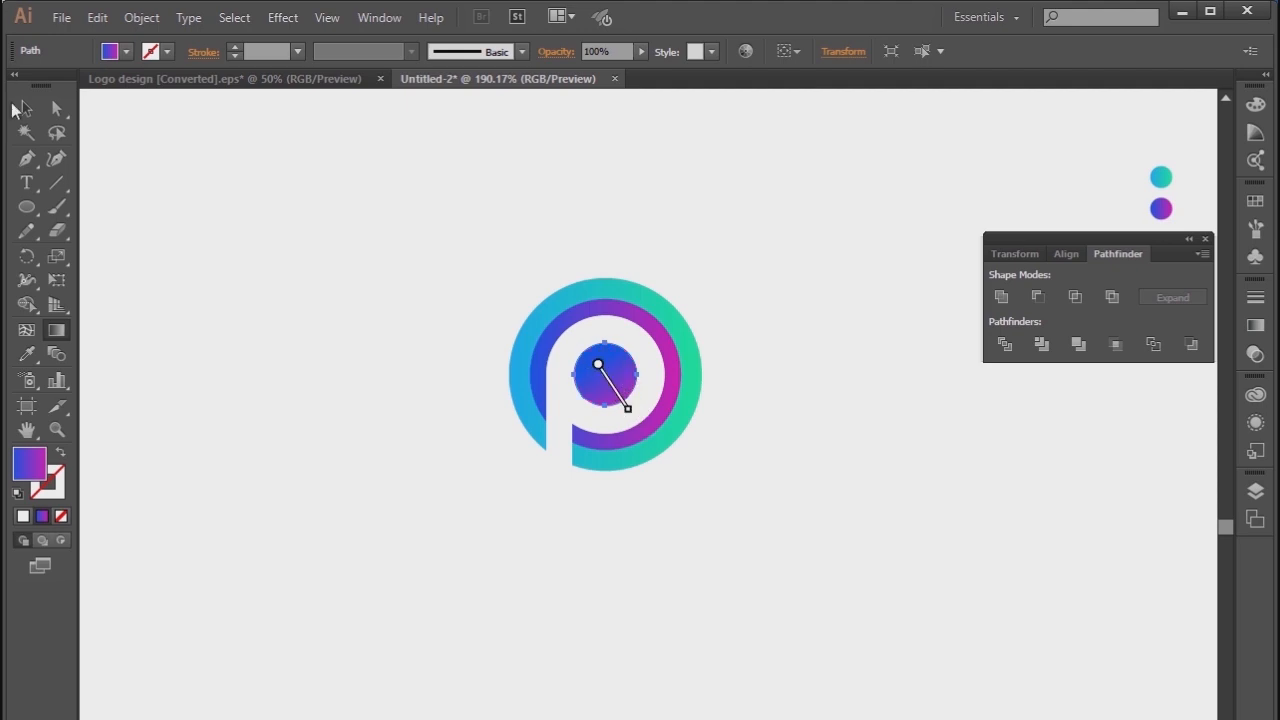
pyautogui.click(363, 170)
# - Redirect the blue-magenta ring's gradient diagonally, from blue at the ring's upper left to magenta at its lower right
pyautogui.click(676, 367)
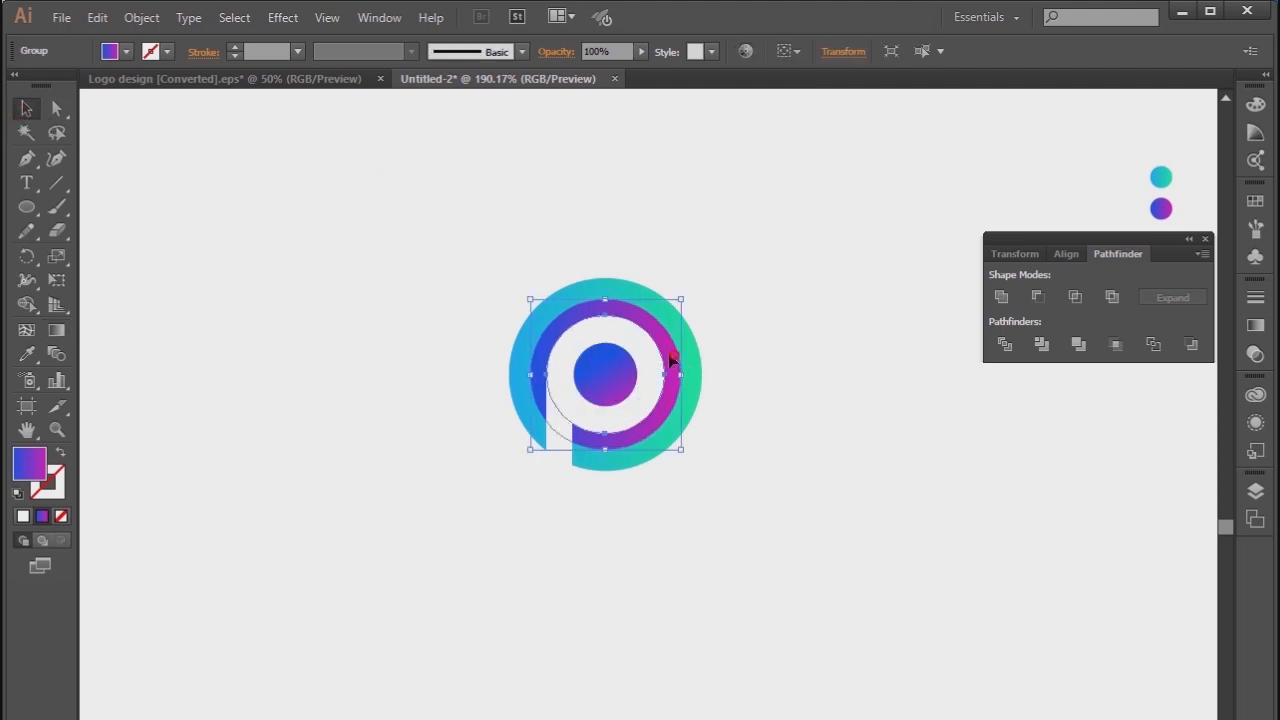
pyautogui.click(56, 330)
pyautogui.moveTo(581, 310); pyautogui.dragTo(671, 393)
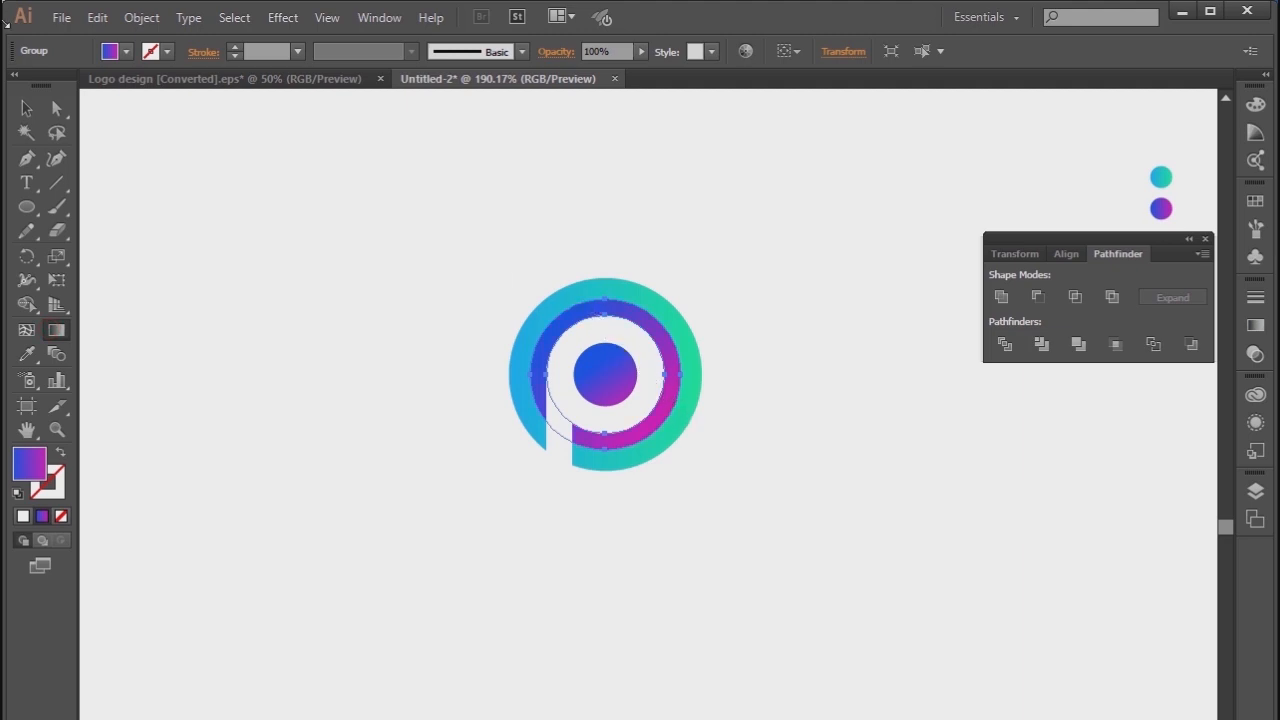
pyautogui.click(18, 104)
pyautogui.click(363, 174)
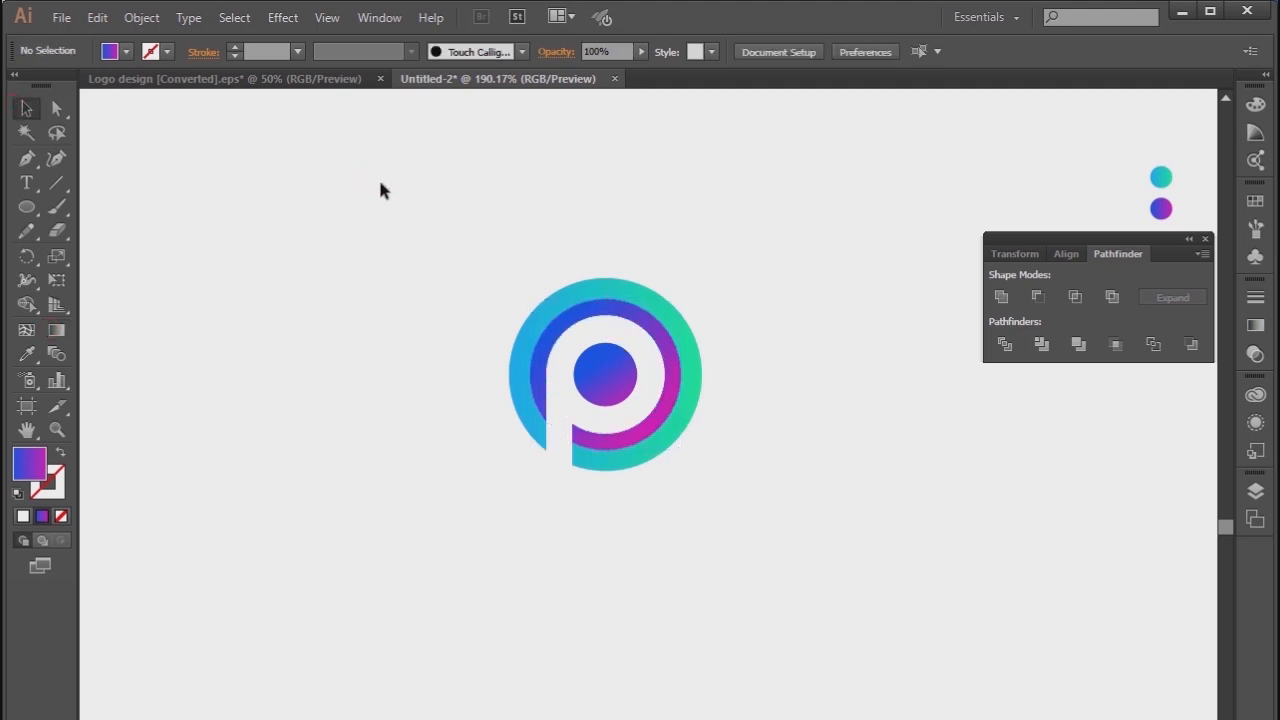
# - Redirect the blue-magenta ring's gradient so blue starts beyond the ring's upper right and magenta ends at its lower left
pyautogui.click(600, 316)
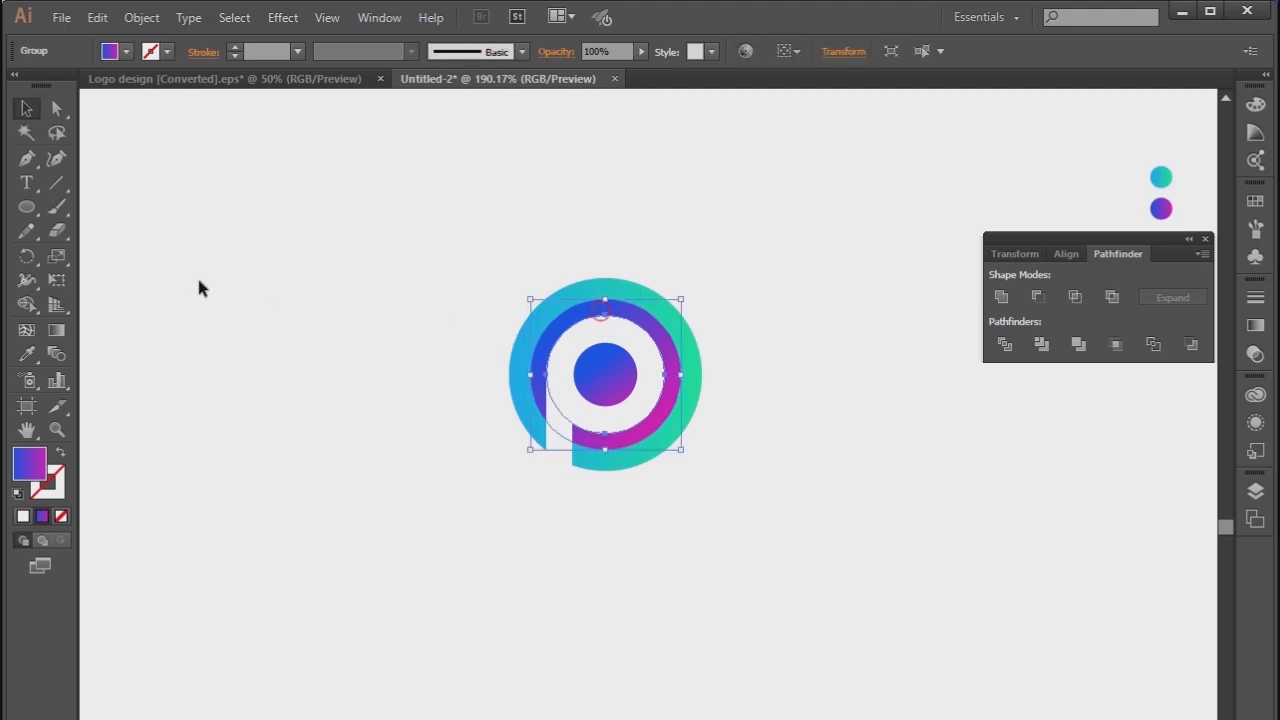
pyautogui.click(55, 330)
pyautogui.moveTo(629, 299); pyautogui.dragTo(700, 446)
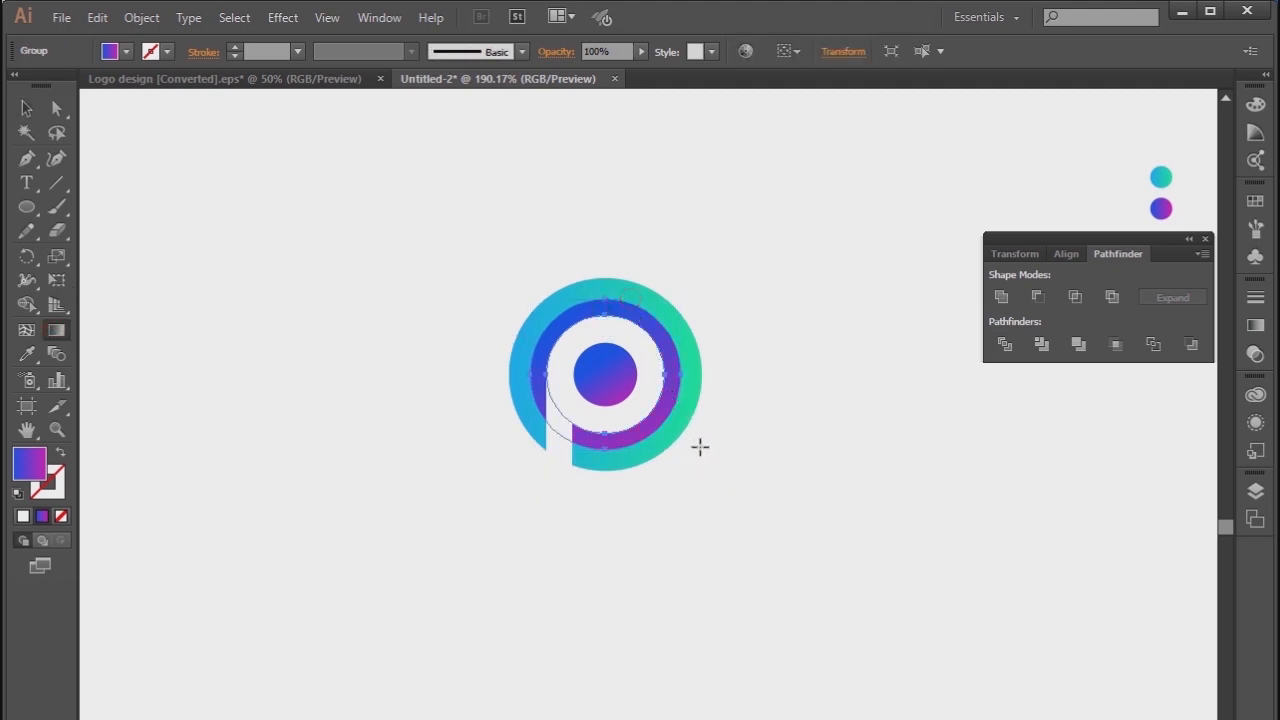
pyautogui.moveTo(654, 376); pyautogui.dragTo(491, 320)
pyautogui.moveTo(682, 427); pyautogui.dragTo(540, 290)
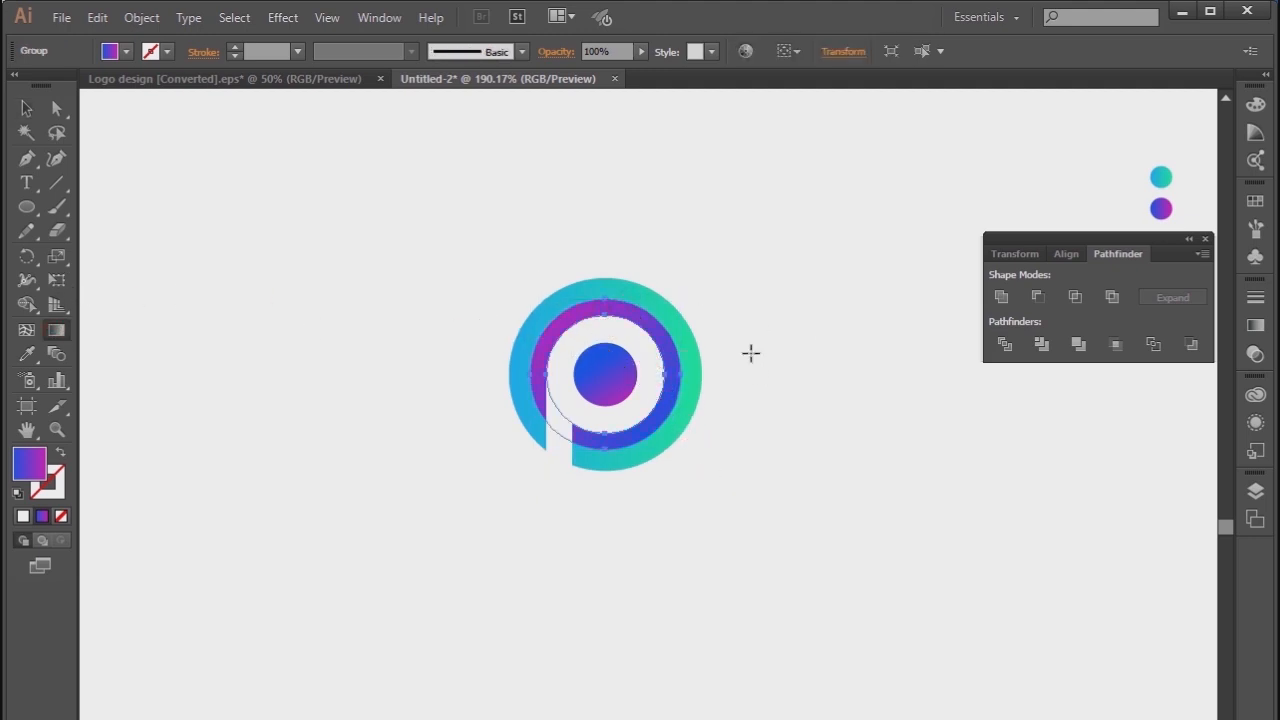
pyautogui.moveTo(731, 341); pyautogui.dragTo(551, 429)
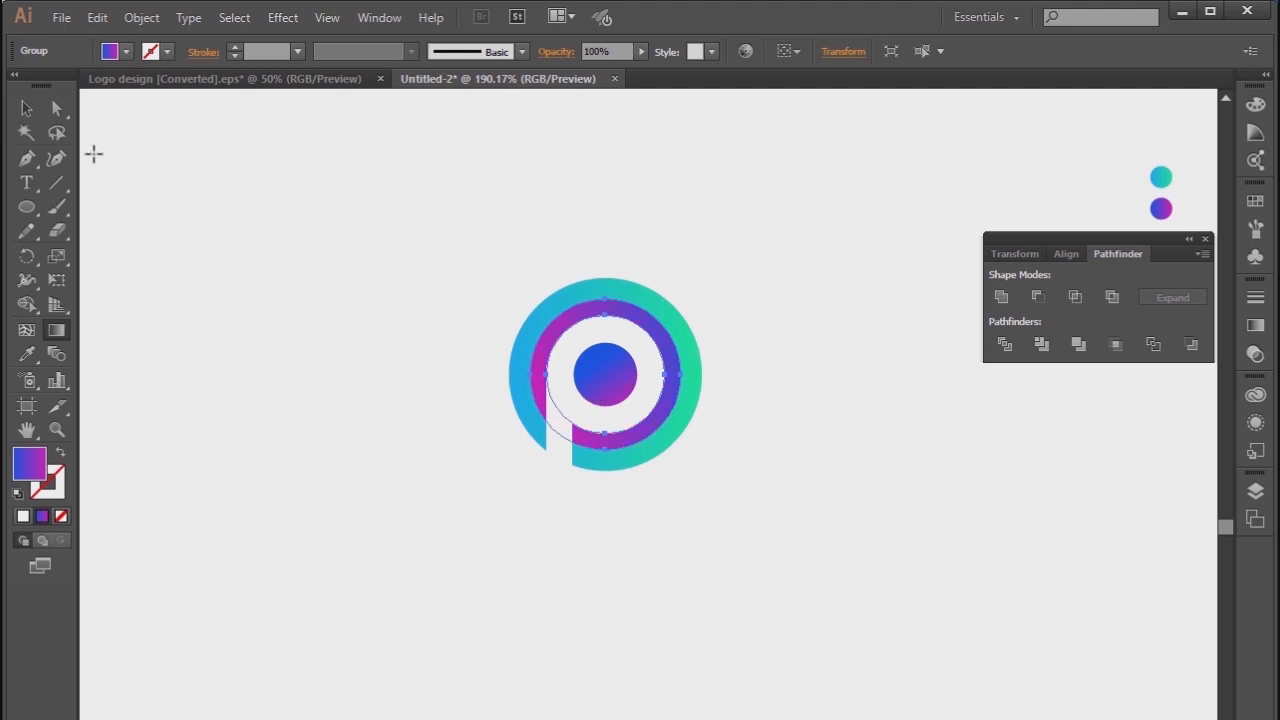
pyautogui.click(26, 108)
pyautogui.click(345, 172)
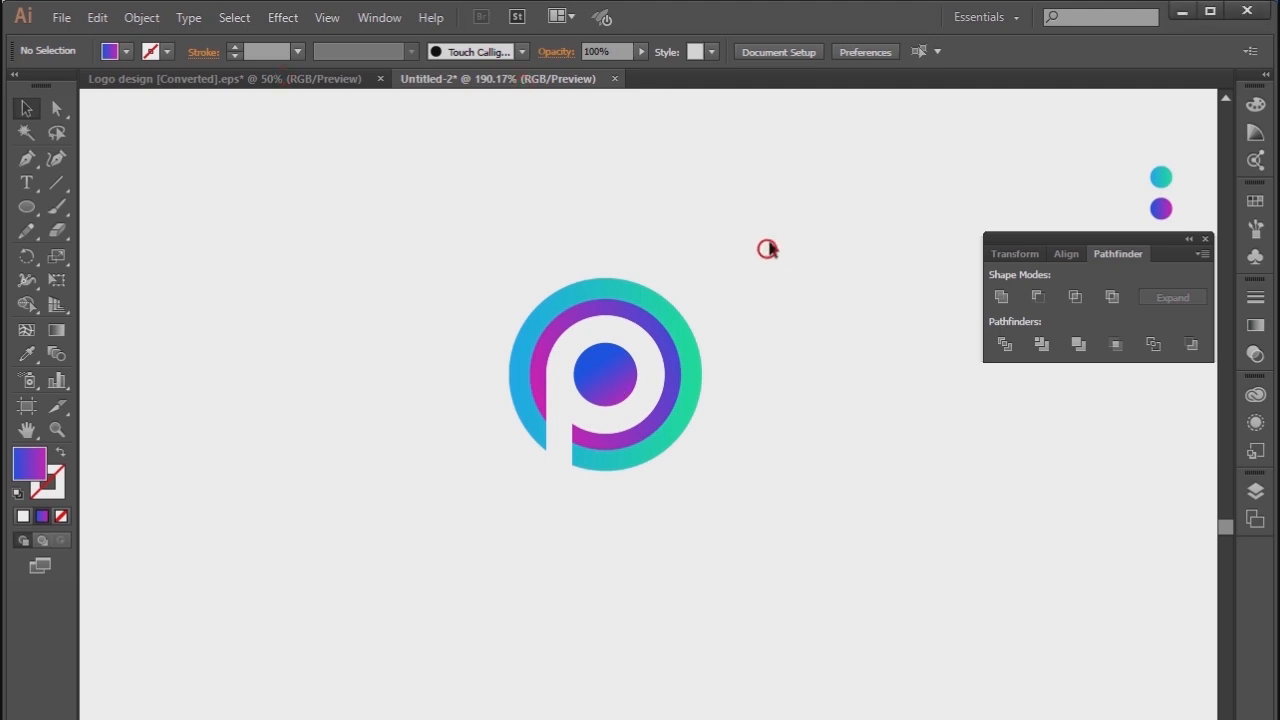
# - Split off the part of the P's stem protruding below the outer ring with the Shape Builder tool and delete it
pyautogui.moveTo(749, 238); pyautogui.dragTo(437, 511)
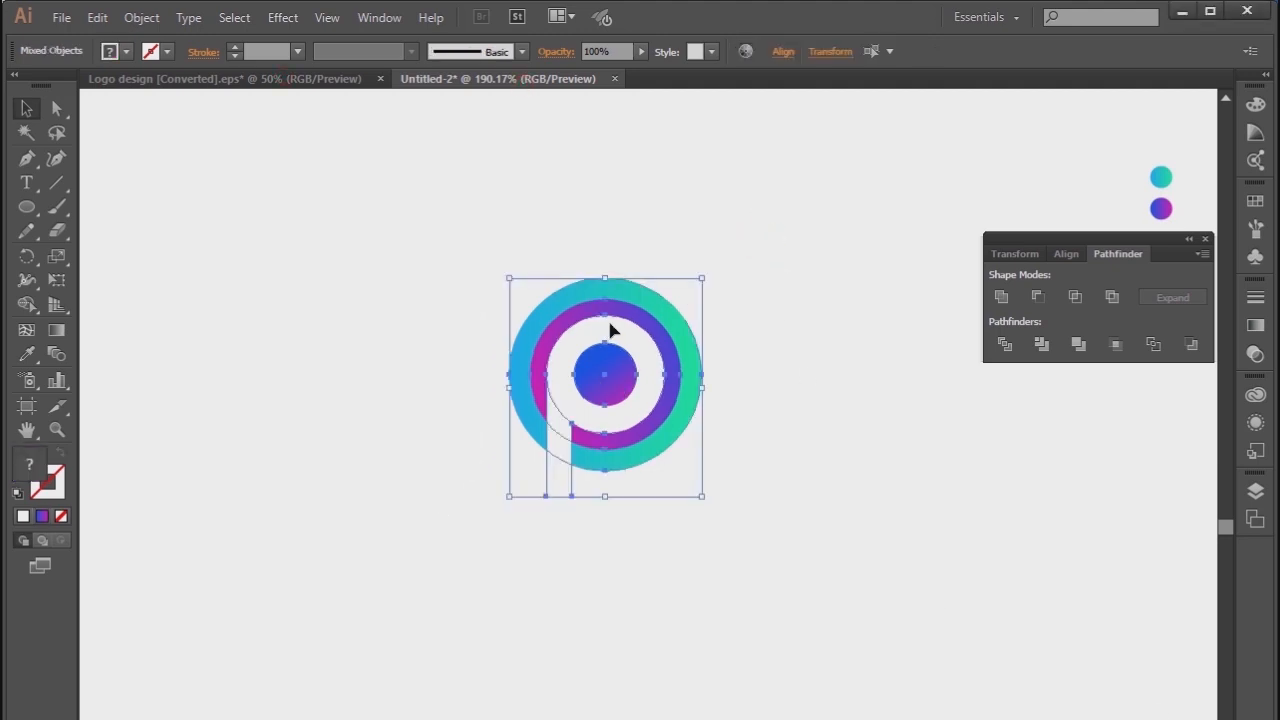
pyautogui.click(808, 331)
pyautogui.moveTo(806, 237); pyautogui.dragTo(590, 487)
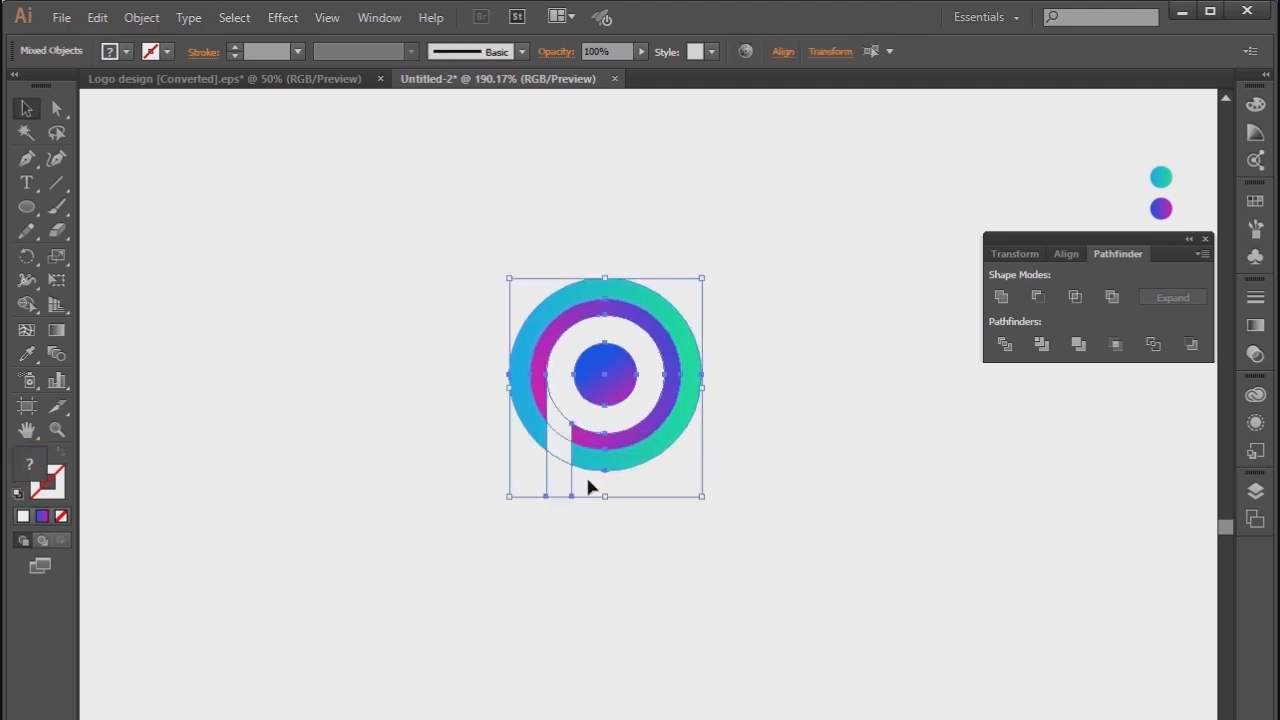
pyautogui.click(26, 304)
pyautogui.moveTo(26, 304); pyautogui.dragTo(94, 308)
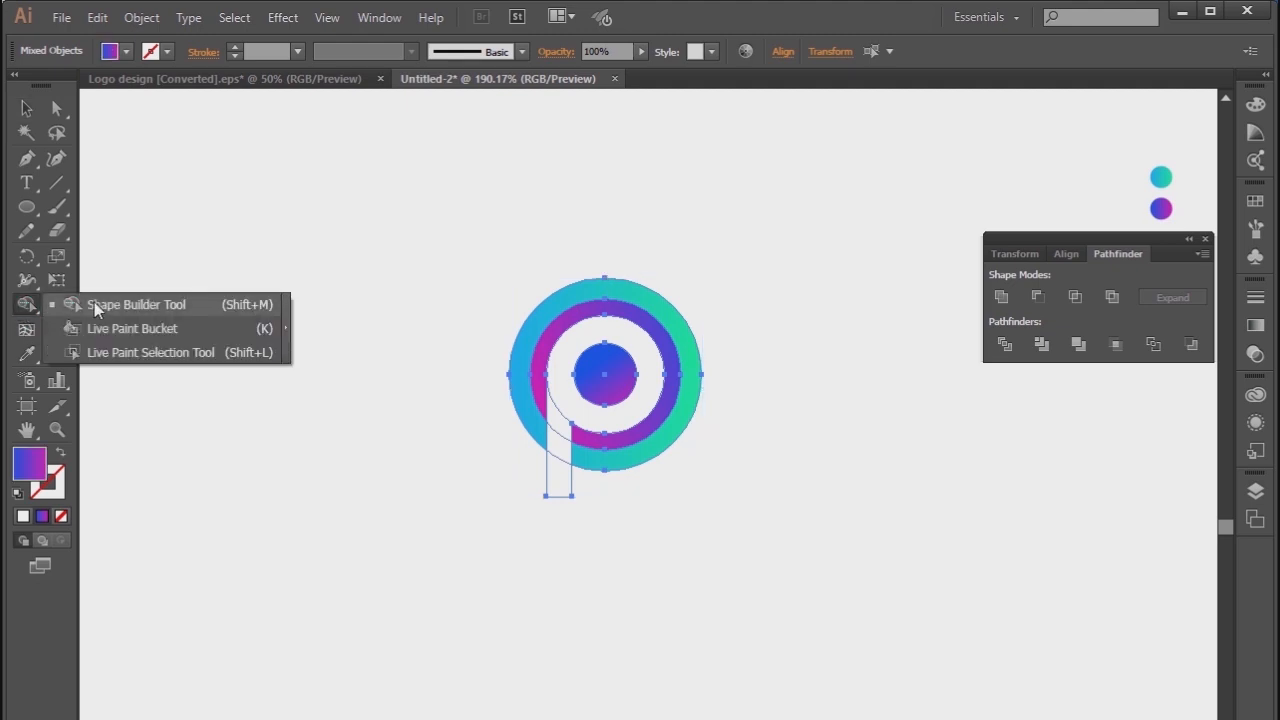
pyautogui.moveTo(578, 492)
pyautogui.mouseDown()
pyautogui.moveTo(560, 480)
pyautogui.moveTo(640, 338)
pyautogui.mouseUp()
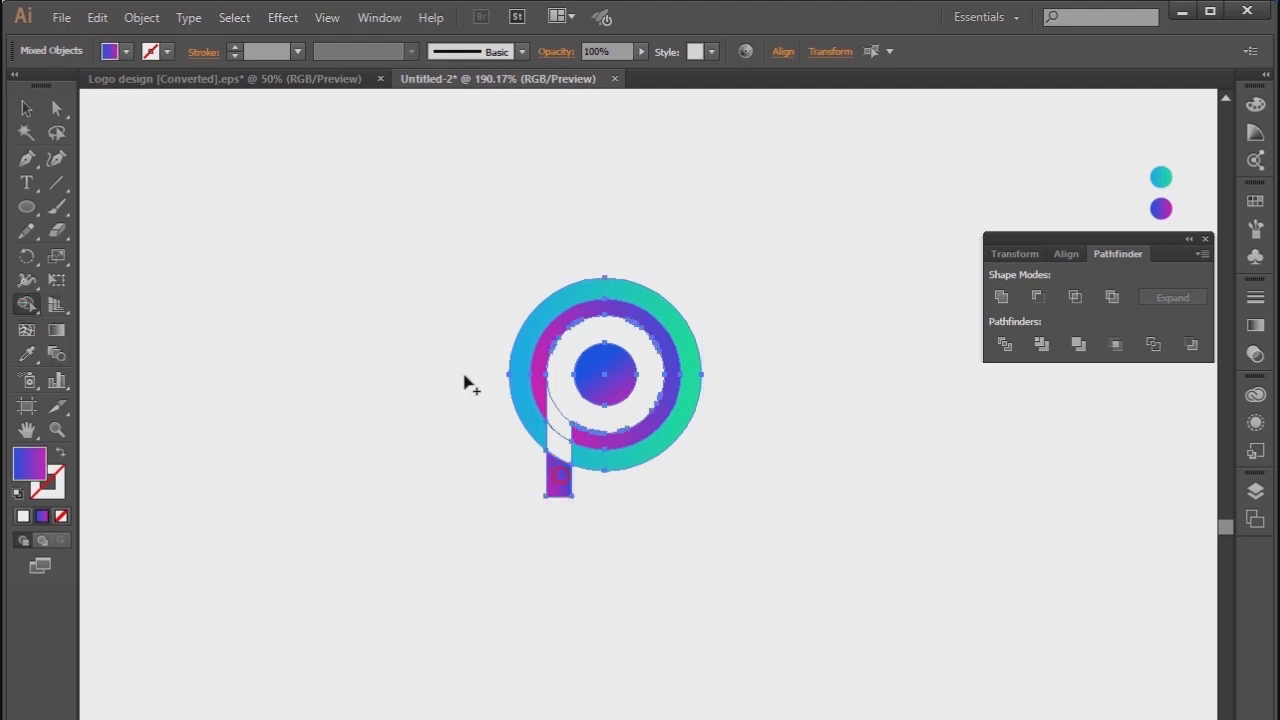
pyautogui.click(25, 109)
pyautogui.click(300, 151)
pyautogui.click(561, 492)
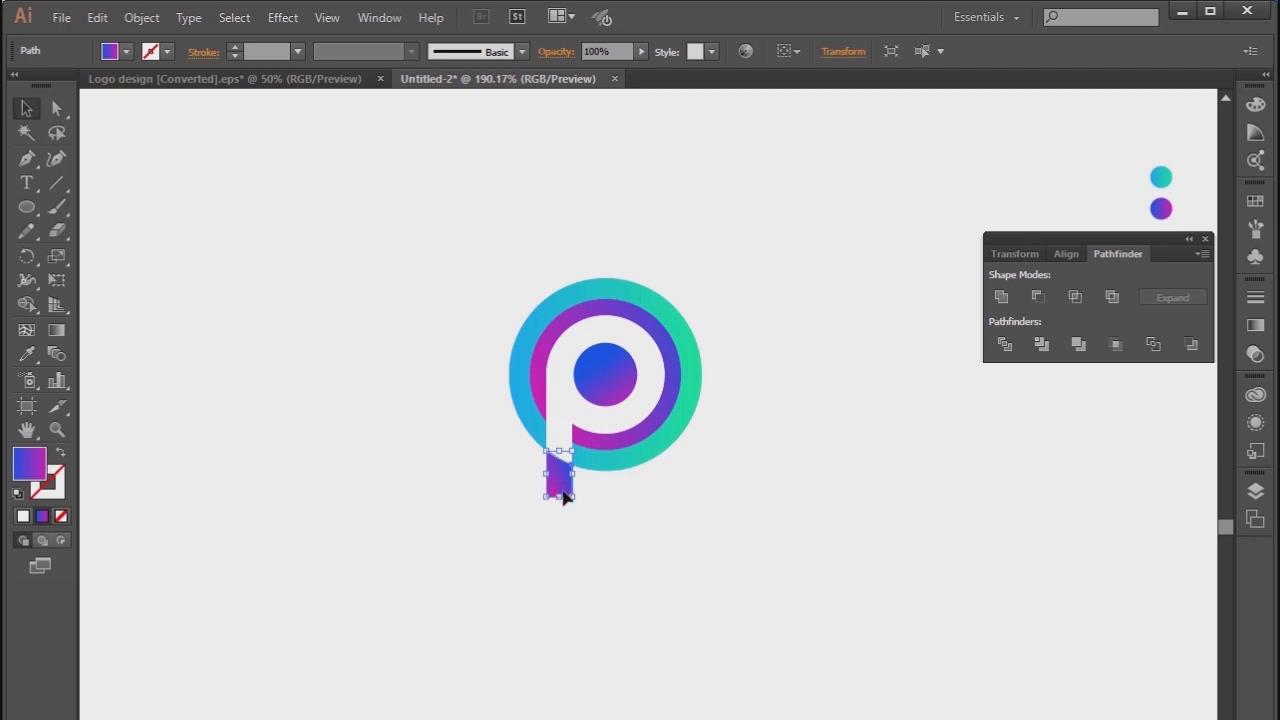
pyautogui.press('Delete')
# - Group all the logo shapes and move the group up to leave room for text below it
pyautogui.moveTo(754, 206); pyautogui.dragTo(402, 610)
pyautogui.rightClick(606, 342)
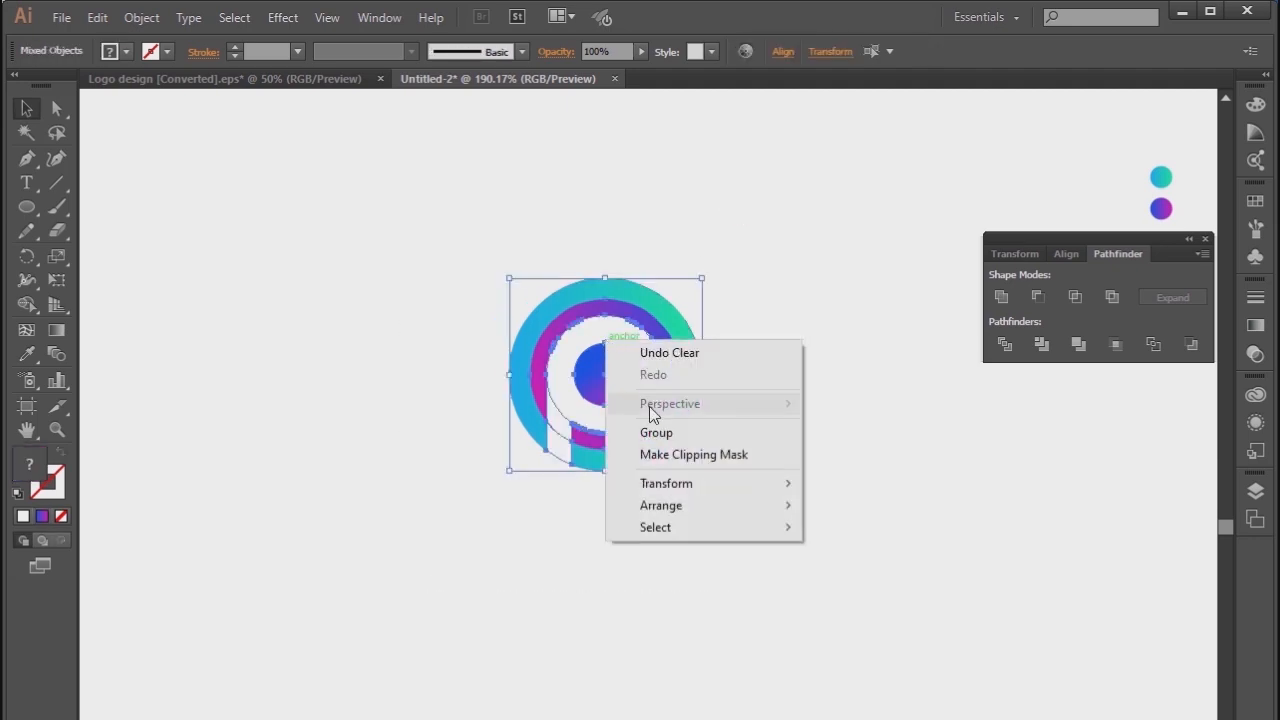
pyautogui.click(656, 432)
pyautogui.click(800, 480)
pyautogui.moveTo(633, 398); pyautogui.dragTo(634, 322)
pyautogui.click(754, 357)
# - Add the text "YOUR NAME" on the empty area beside the logo and enlarge it to about 21.8 pt
pyautogui.click(26, 183)
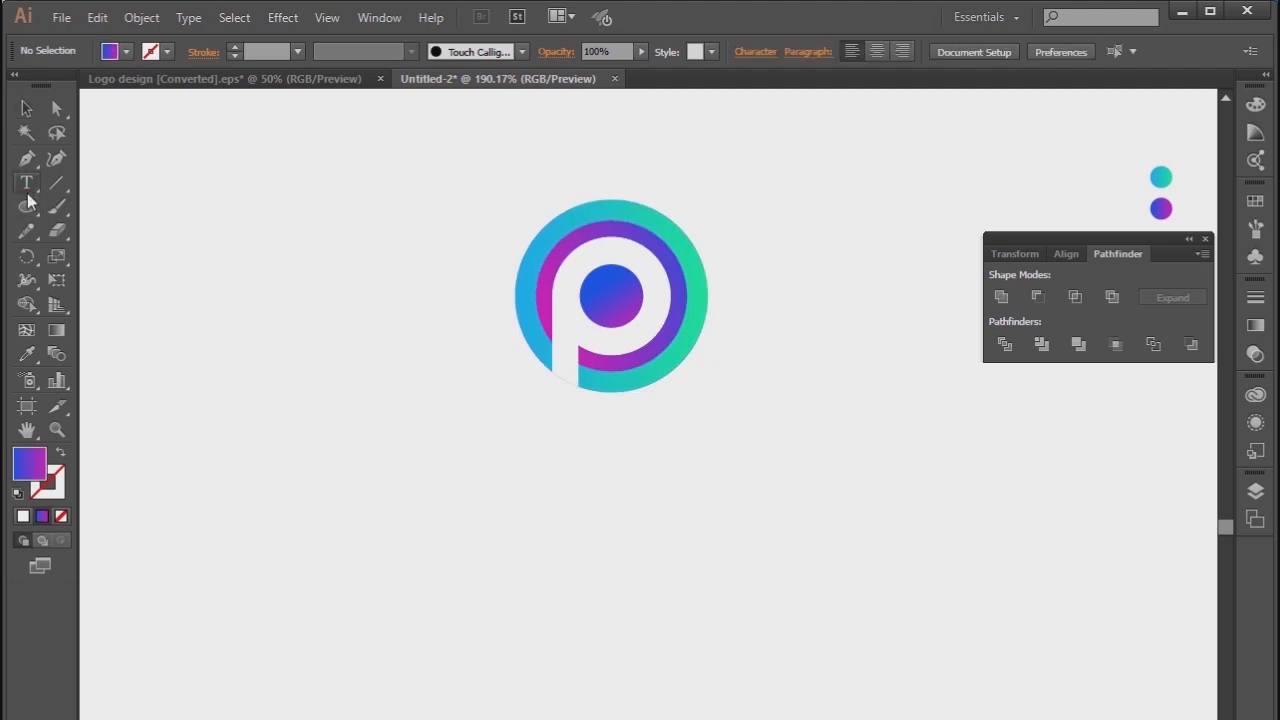
pyautogui.click(272, 403)
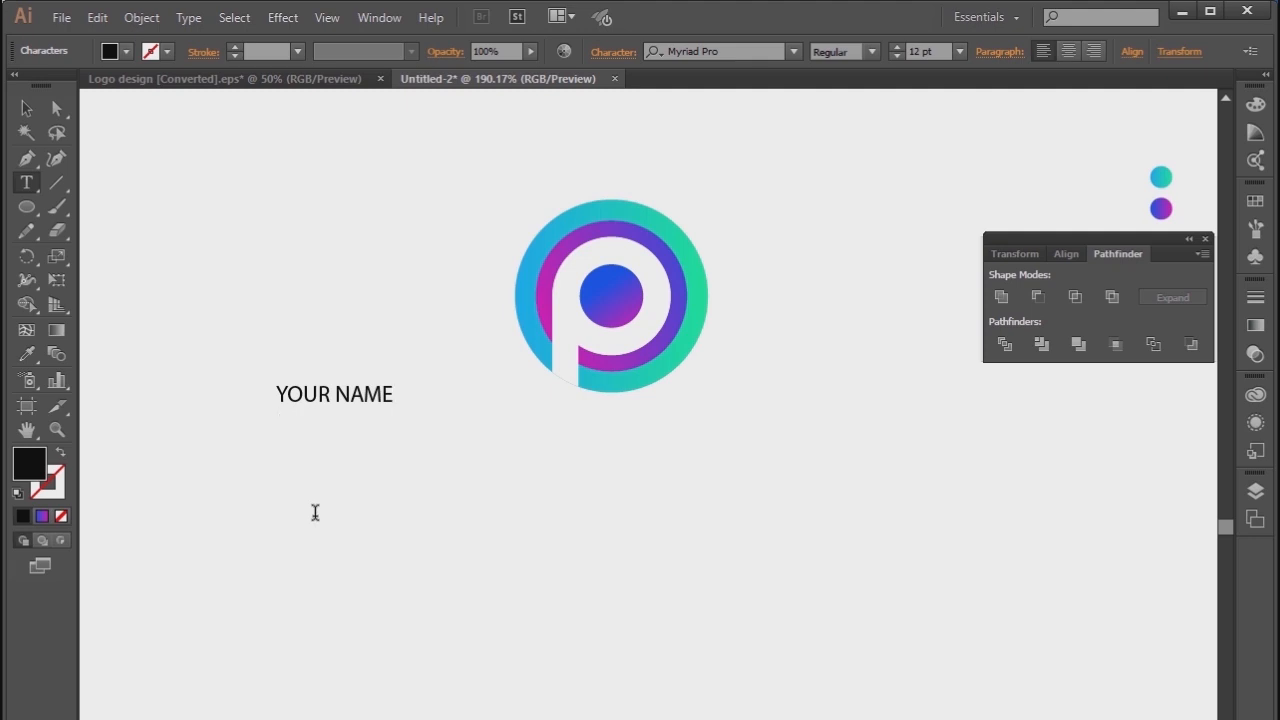
pyautogui.click(26, 106)
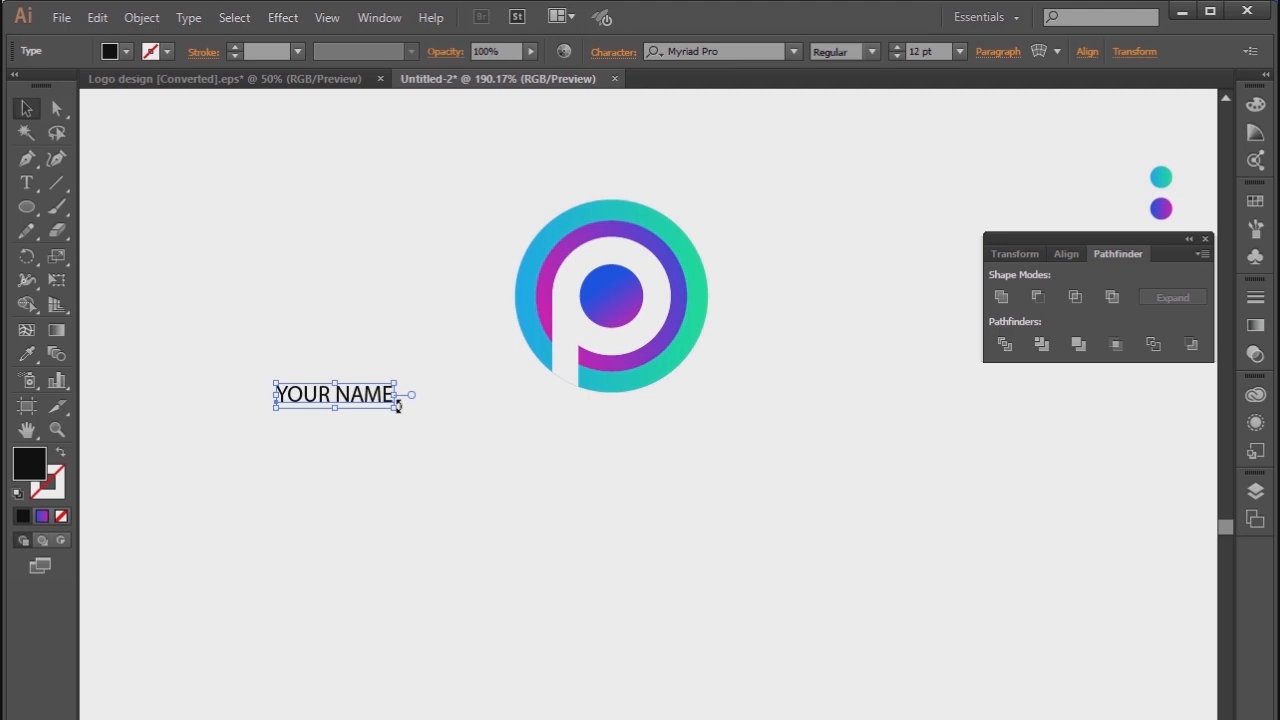
pyautogui.moveTo(396, 410); pyautogui.dragTo(443, 419)
# - Set the font of the "YOUR NAME" text to Ethnocentric
pyautogui.click(791, 52)
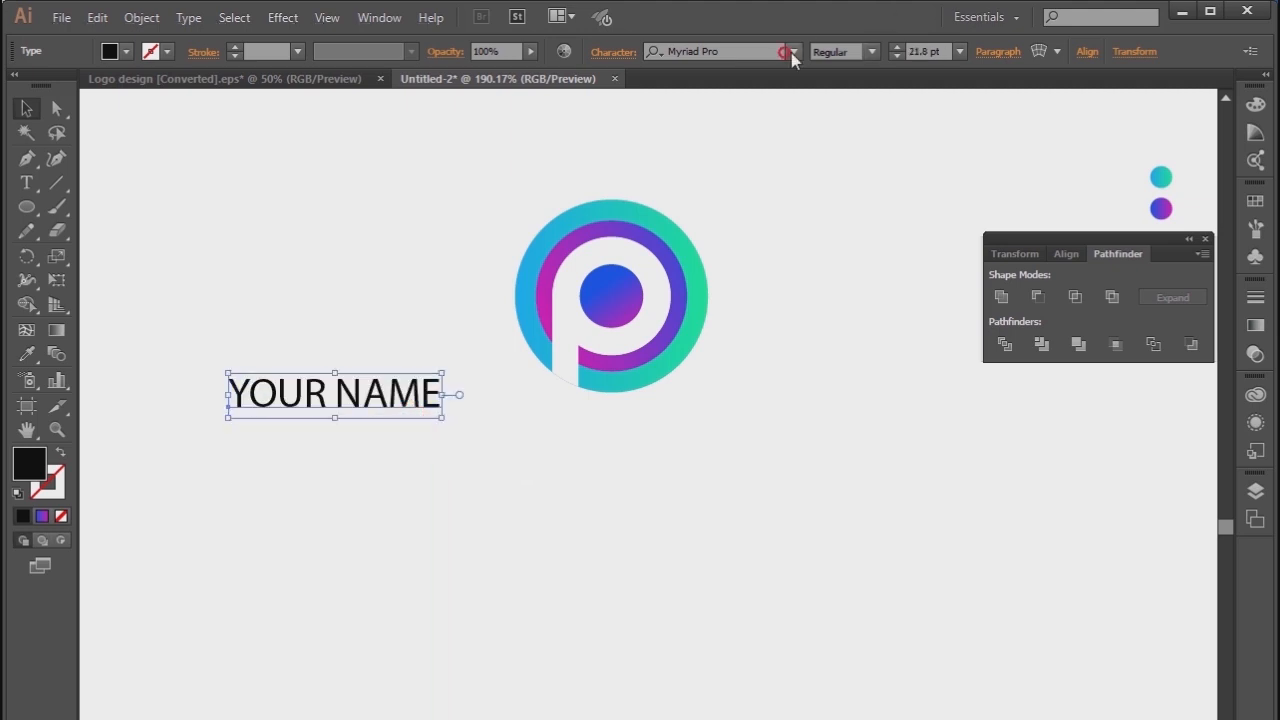
pyautogui.click(773, 52)
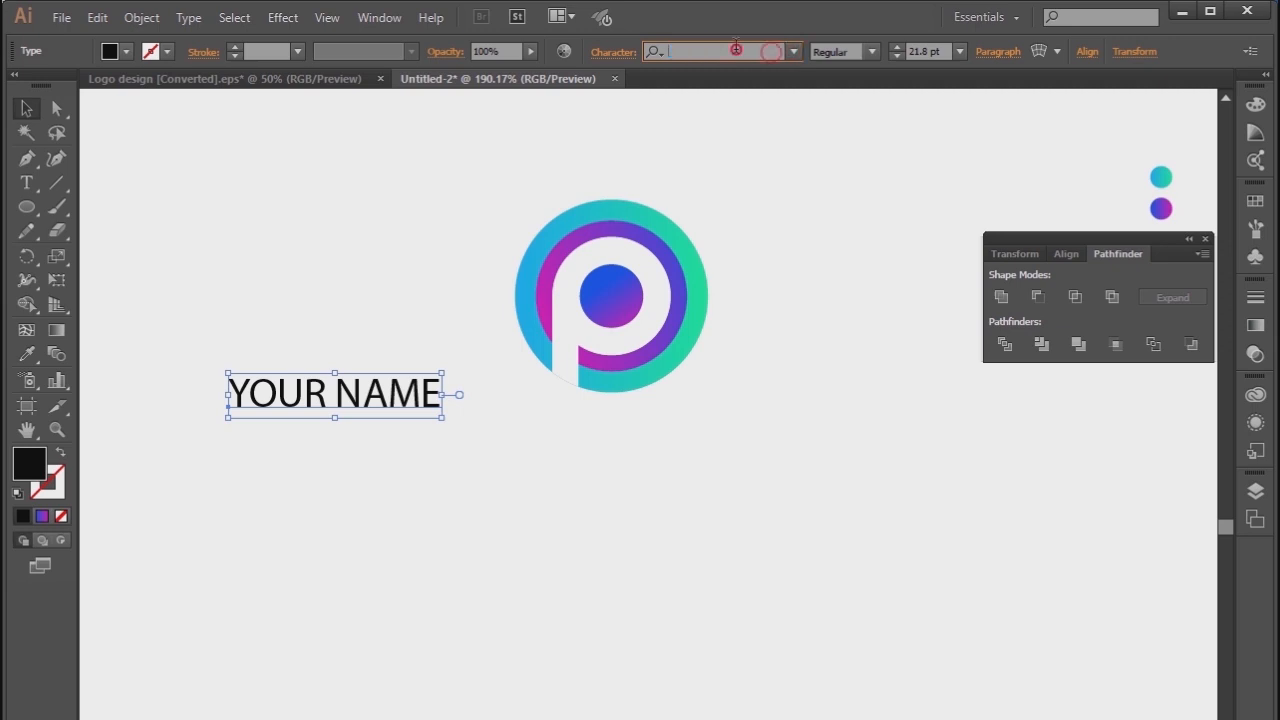
pyautogui.write('eth')
pyautogui.click(731, 110)
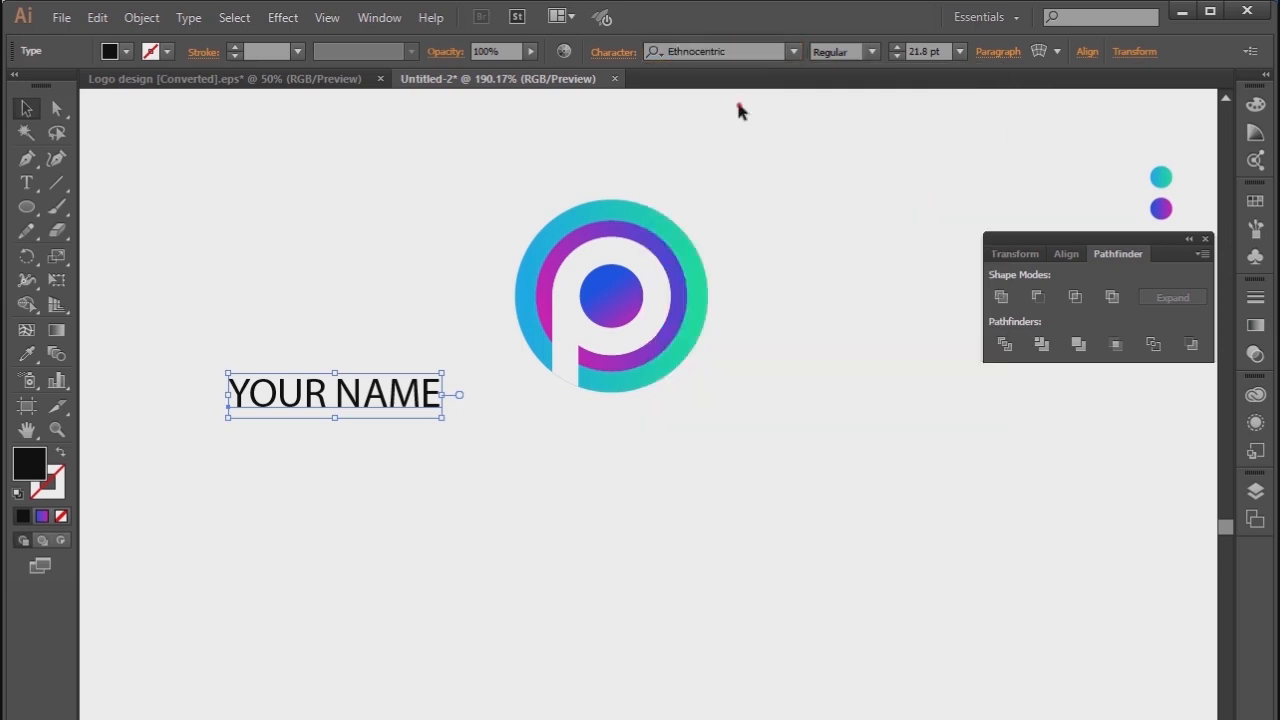
# - Scale the "YOUR NAME" text to about 14.1 pt and centre it just below the circular logo
pyautogui.moveTo(582, 416); pyautogui.dragTo(718, 478)
pyautogui.click(526, 451)
pyautogui.click(723, 509)
pyautogui.click(686, 435)
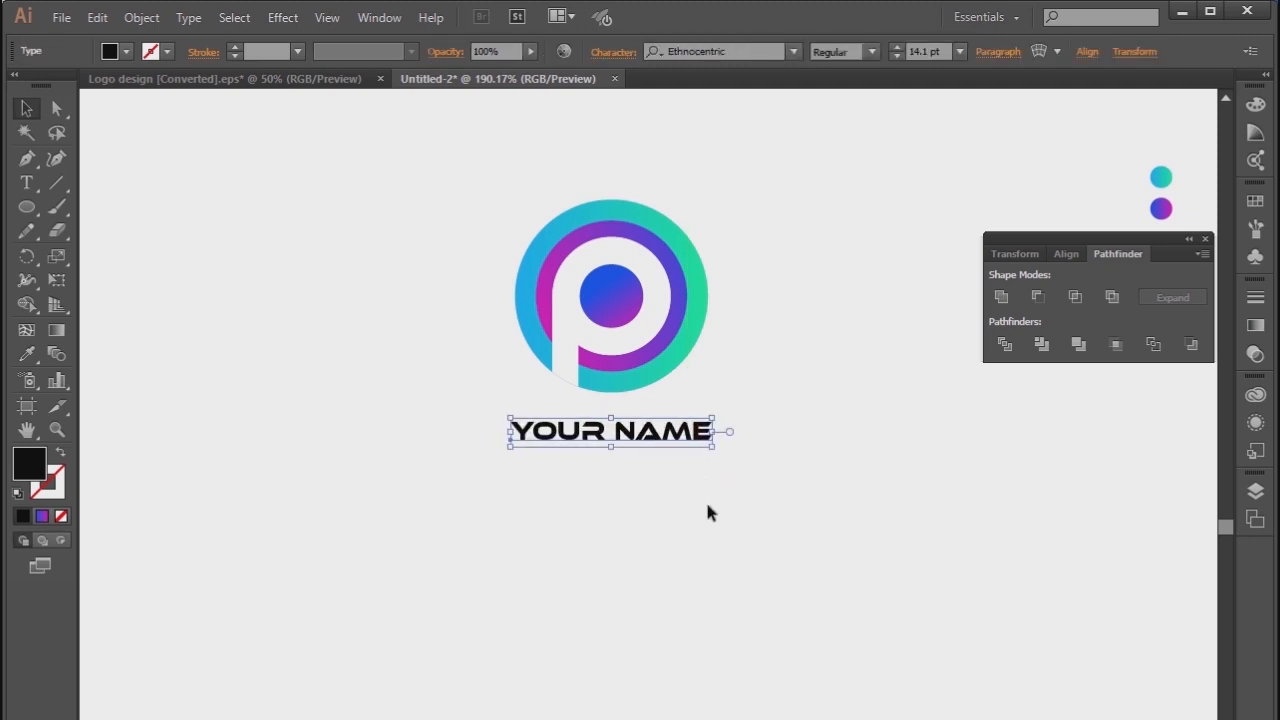
pyautogui.click(707, 512)
pyautogui.moveTo(699, 451); pyautogui.dragTo(700, 445)
pyautogui.click(700, 489)
# - Add a separate text line reading "TAGLINE" on the empty area beside the logo
pyautogui.click(26, 183)
pyautogui.click(236, 346)
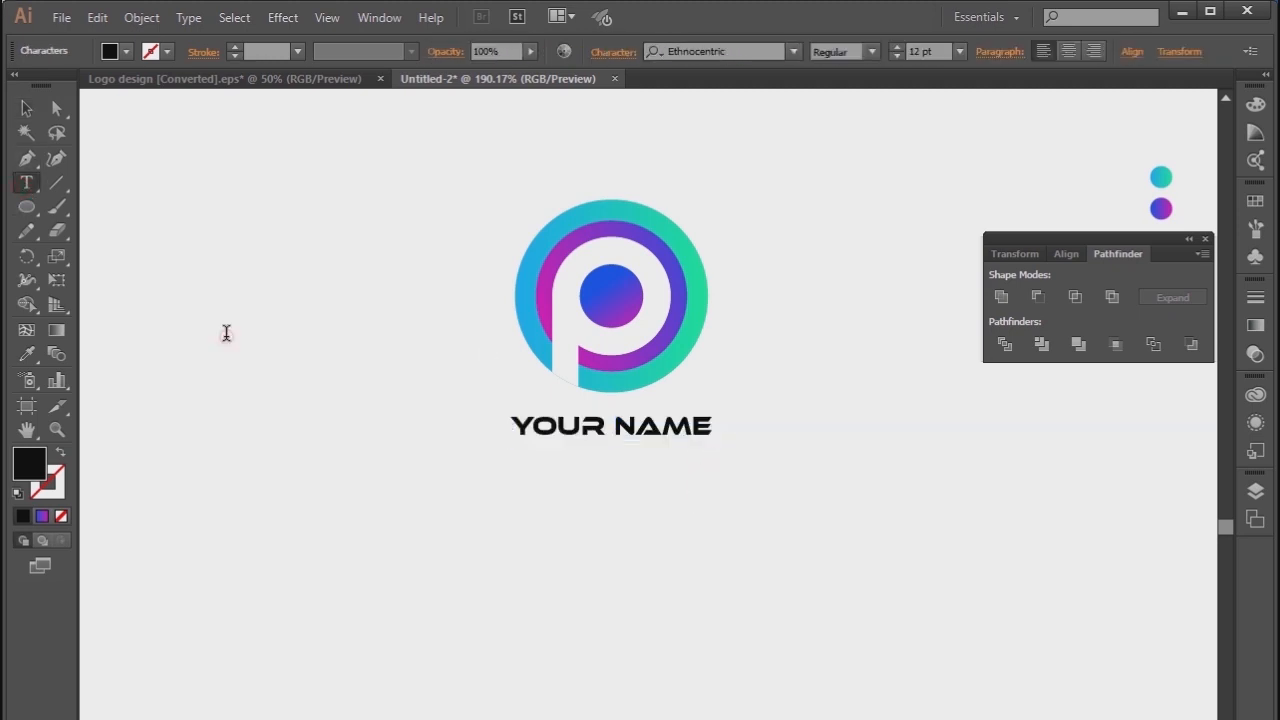
pyautogui.write('TAGLINE')
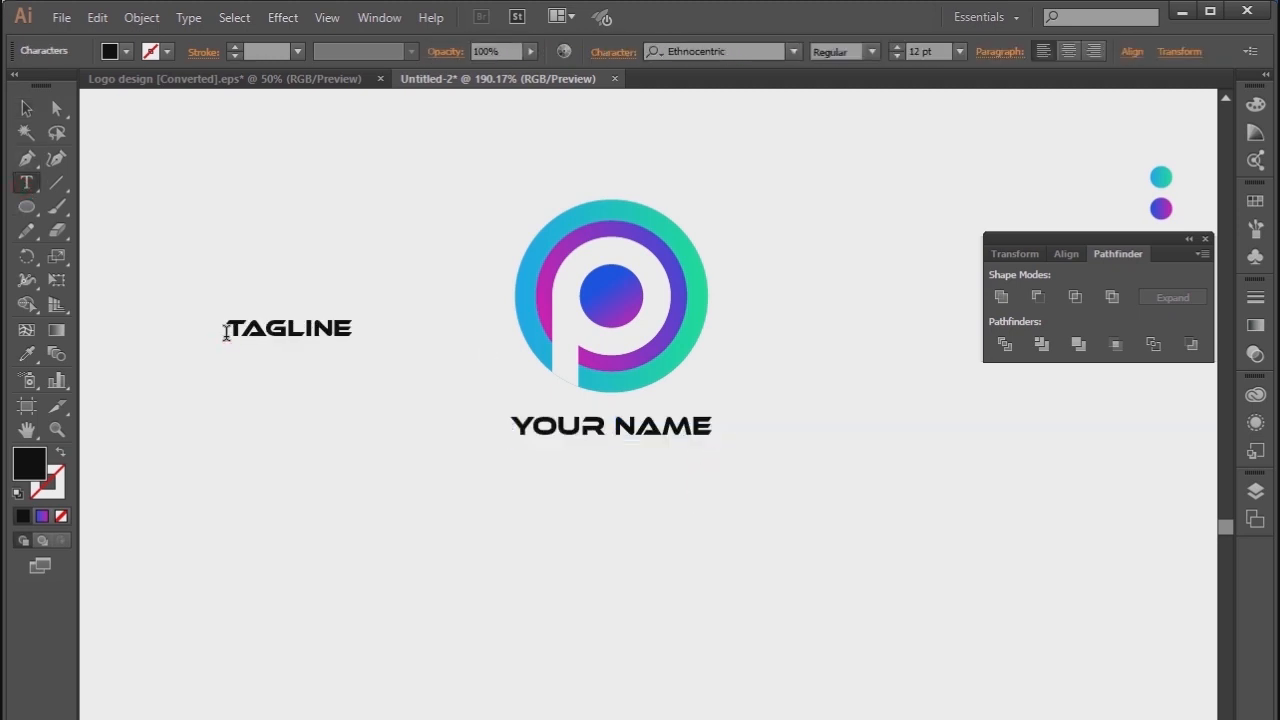
# - Complete the tagline as "TAGLINE HERE", scale it to about 7.13 pt and centre it just below "YOUR NAME"
pyautogui.write(' HERE')
pyautogui.click(26, 108)
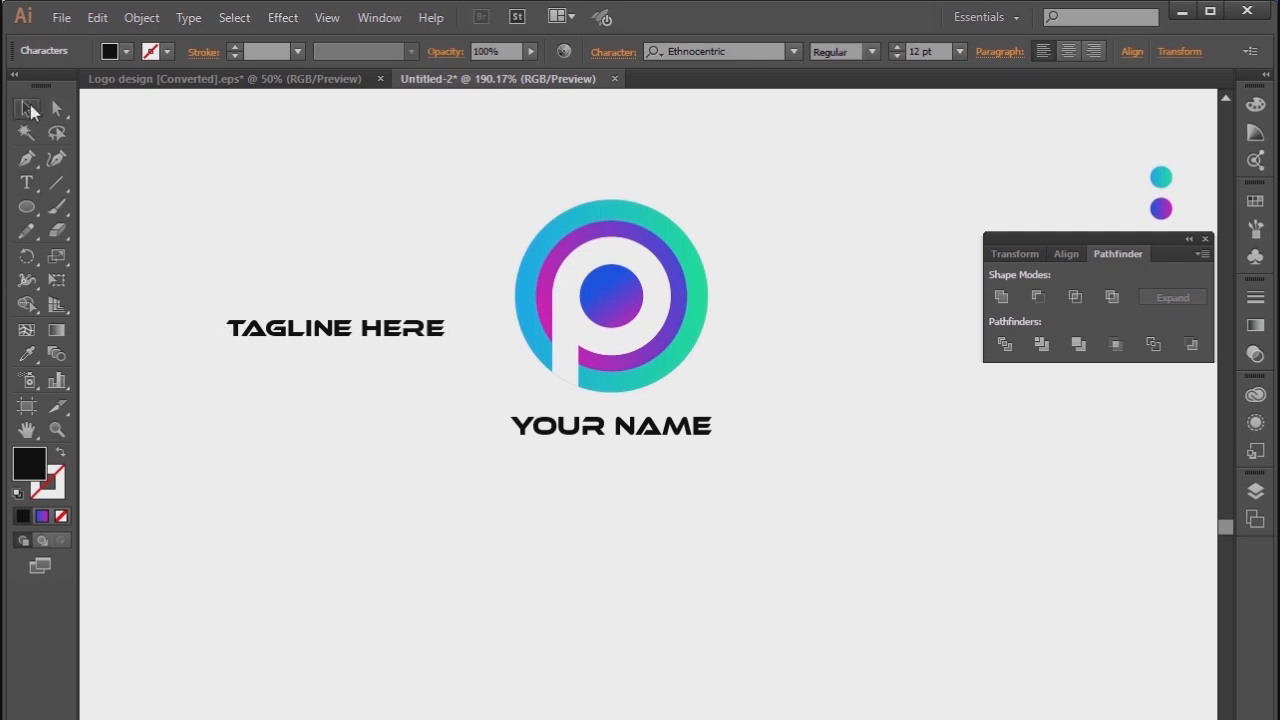
pyautogui.moveTo(447, 346); pyautogui.dragTo(676, 492)
pyautogui.click(730, 490)
pyautogui.click(666, 452)
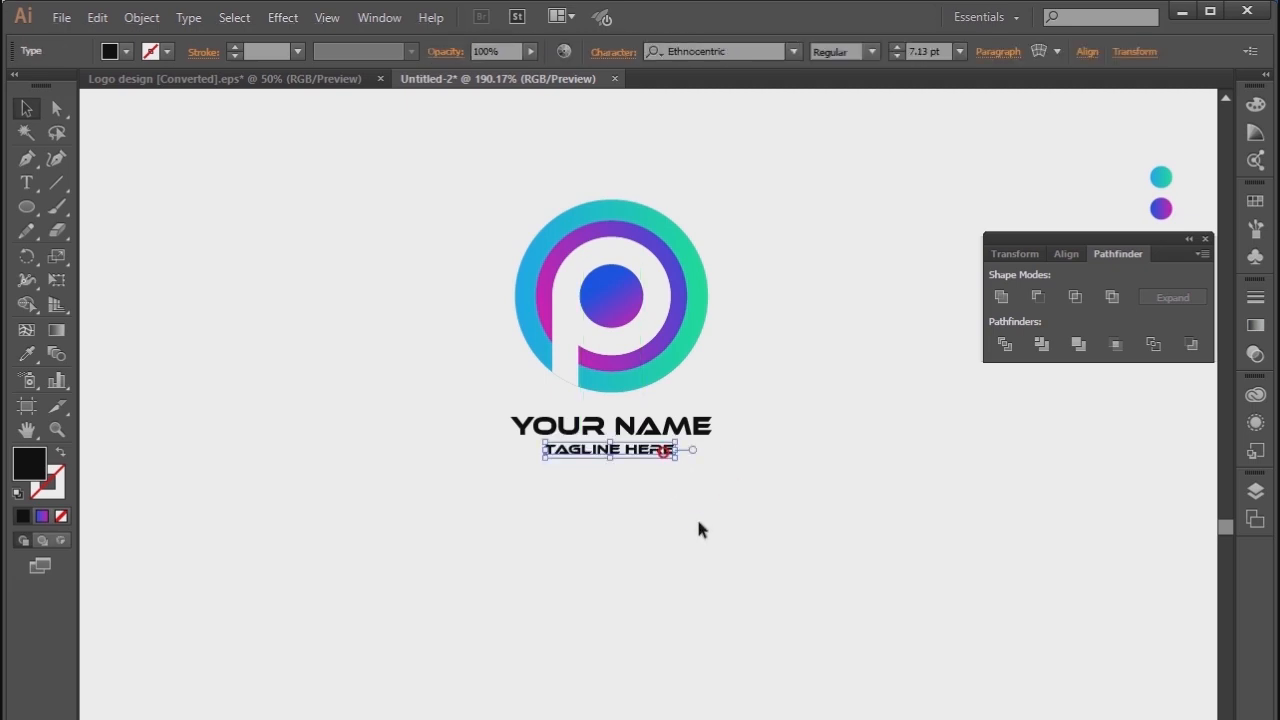
pyautogui.click(700, 520)
# - Expand the "YOUR NAME" text into outlines and ungroup its letters
pyautogui.click(702, 428)
pyautogui.click(141, 17)
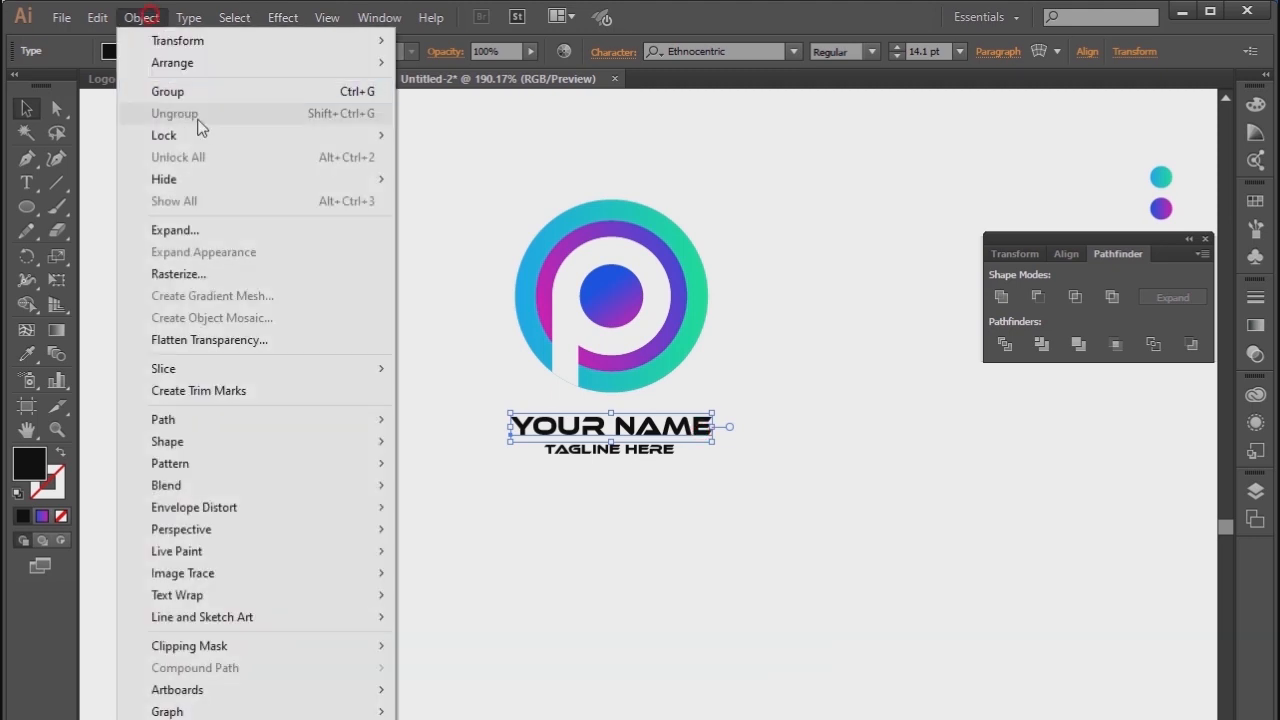
pyautogui.click(167, 231)
pyautogui.click(790, 403)
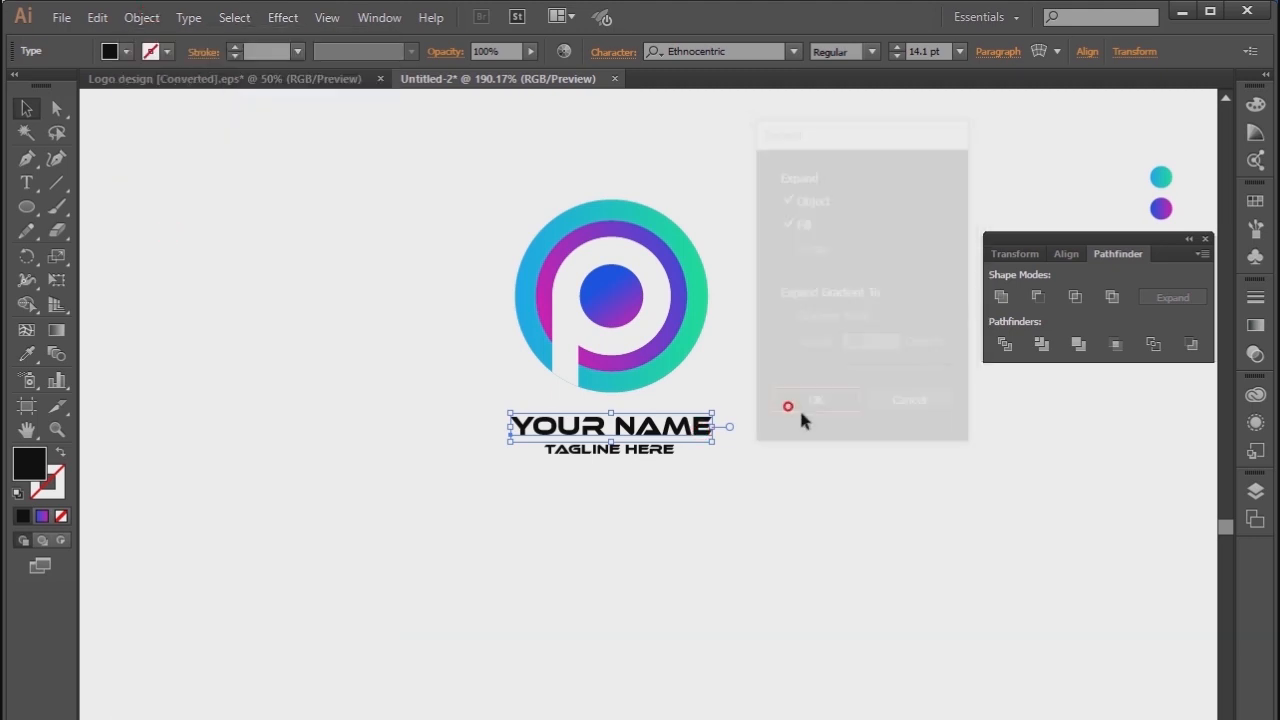
pyautogui.click(751, 286)
pyautogui.click(596, 438)
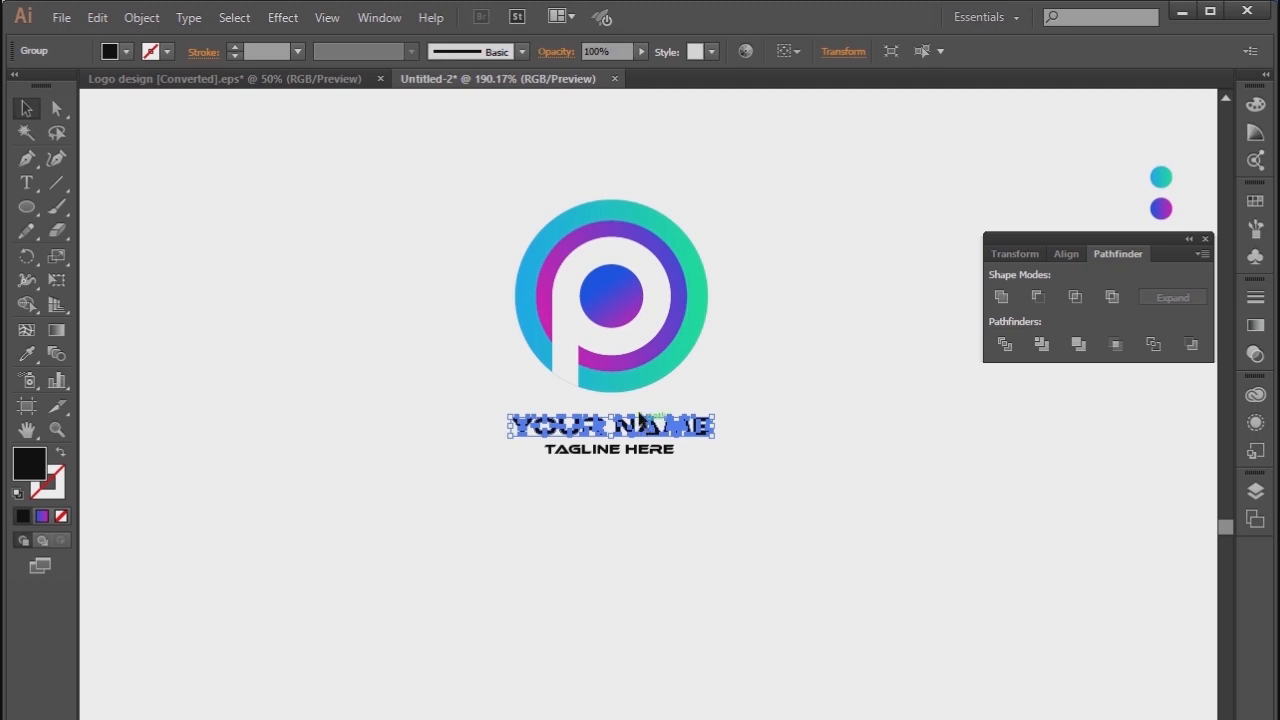
pyautogui.rightClick(640, 278)
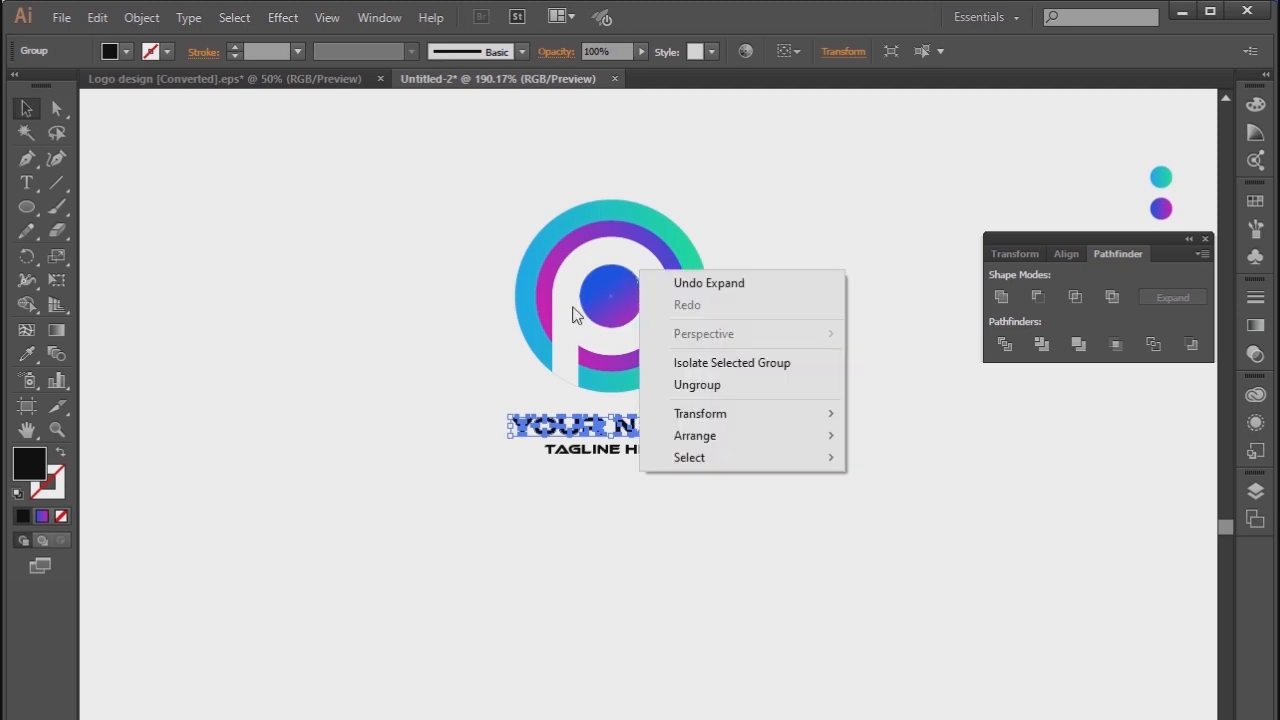
pyautogui.click(697, 385)
pyautogui.click(780, 402)
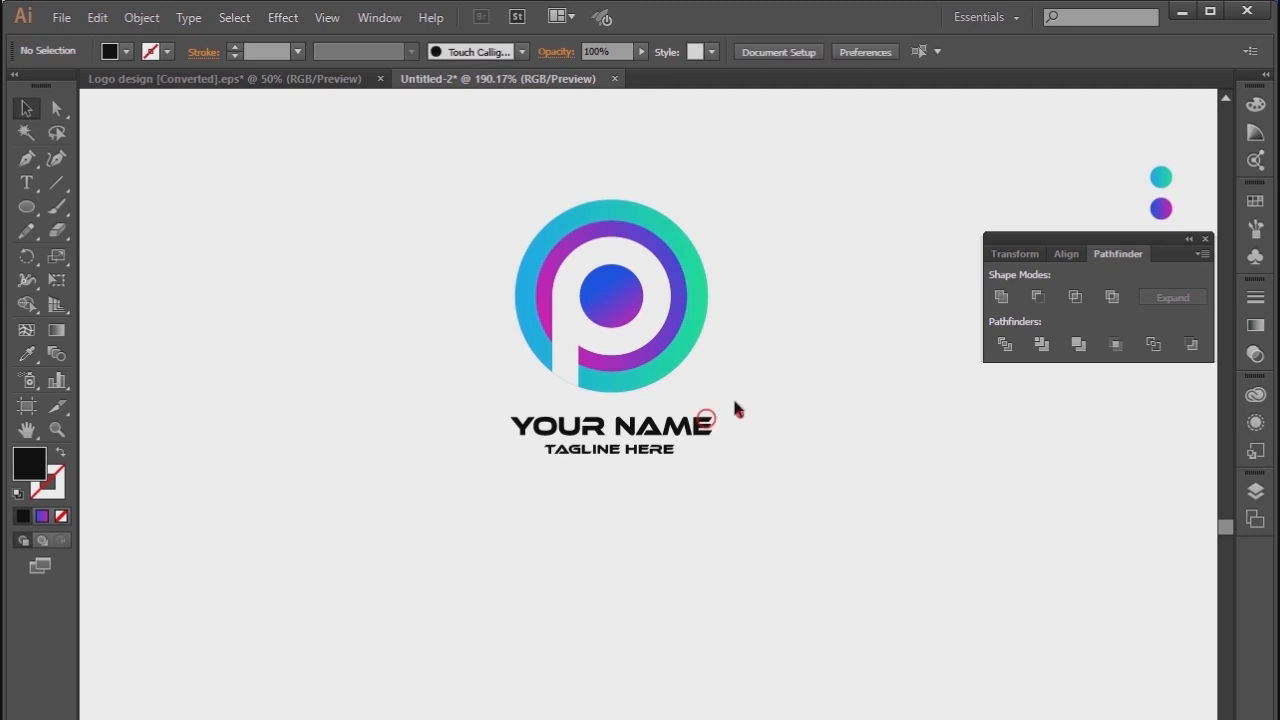
# - Fill the letters of "NAME" with the blue-to-magenta gradient sampled from the logo's inner ring
pyautogui.moveTo(735, 392); pyautogui.dragTo(609, 437)
pyautogui.click(748, 423)
pyautogui.moveTo(731, 409); pyautogui.dragTo(617, 442)
pyautogui.click(26, 354)
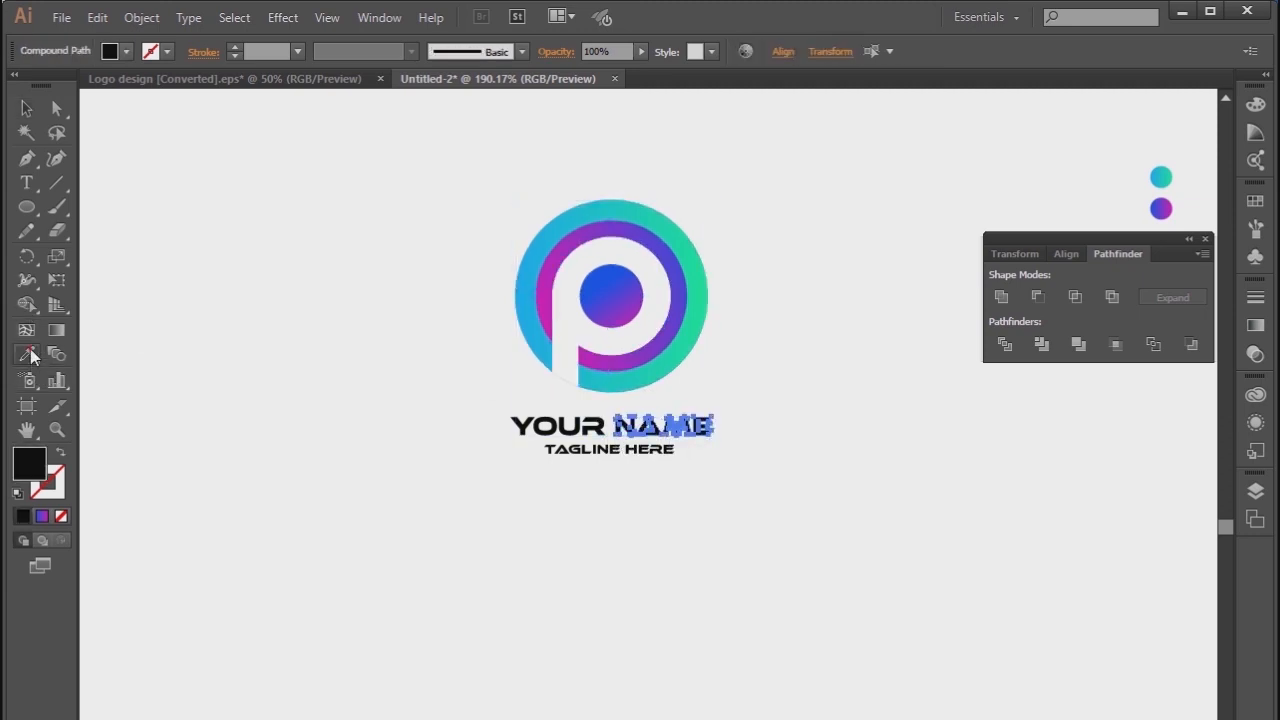
pyautogui.click(681, 292)
pyautogui.click(26, 108)
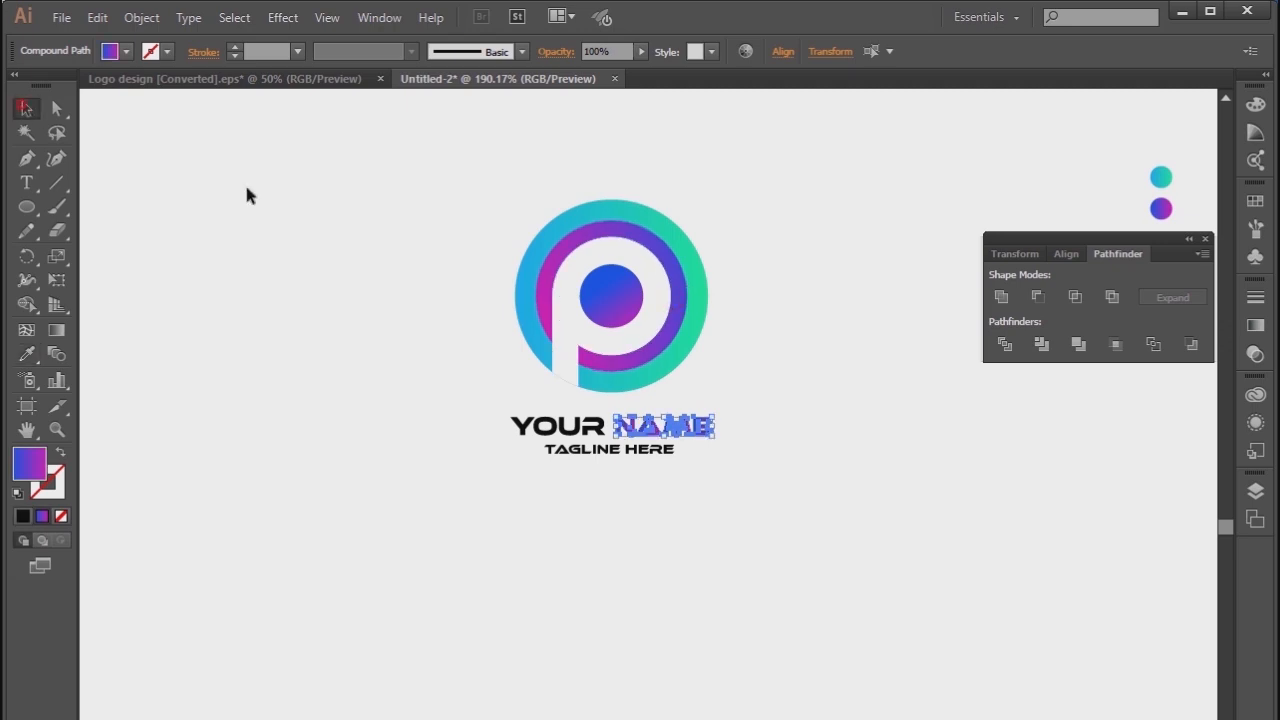
pyautogui.click(247, 188)
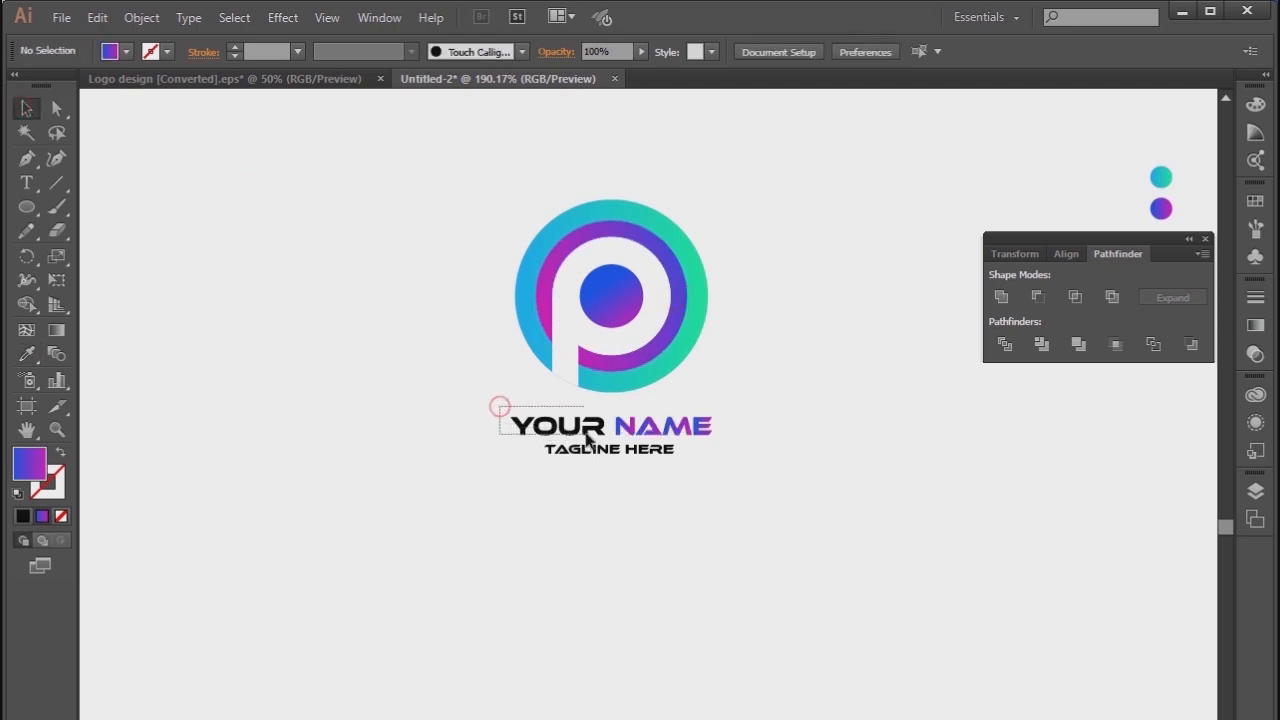
# - Fill the letters of "YOUR" with the blue-to-green gradient sampled from the logo's outer ring
pyautogui.moveTo(500, 408); pyautogui.dragTo(607, 447)
pyautogui.click(26, 354)
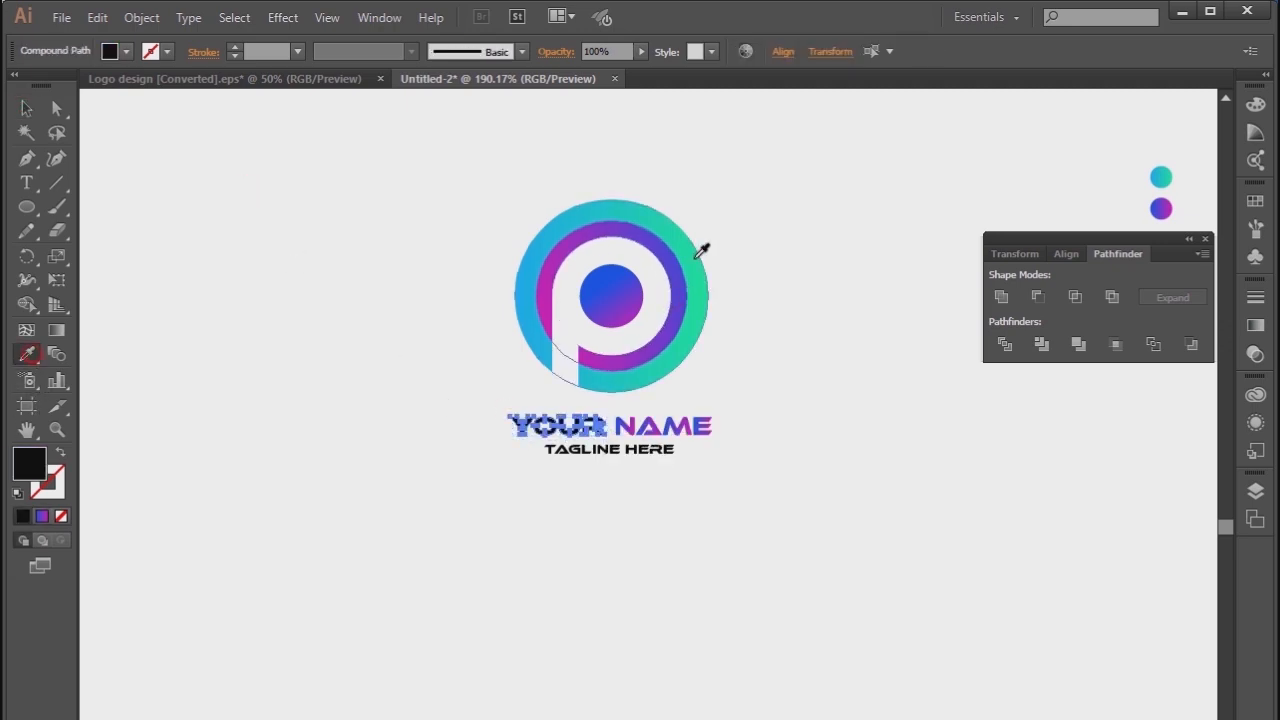
pyautogui.click(694, 256)
pyautogui.click(26, 108)
pyautogui.click(180, 181)
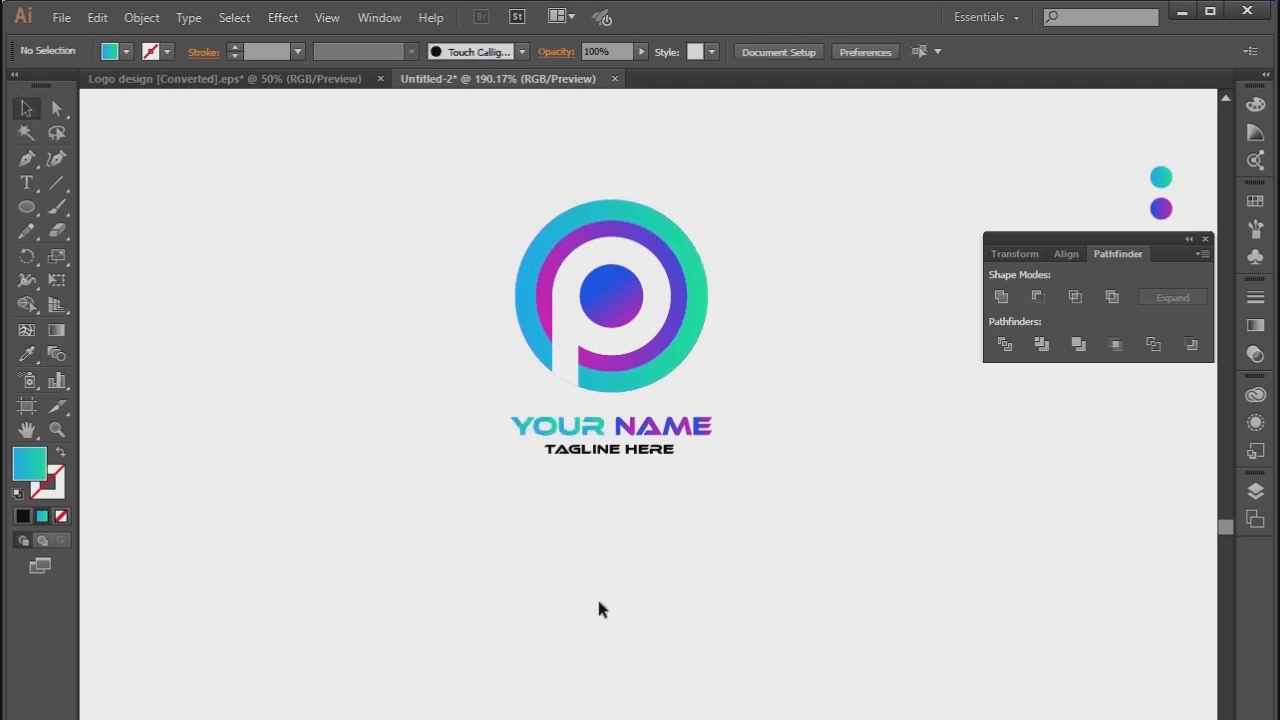
# - Redraw the gradient of "YOUR" as one horizontal blend across the whole word, extending past its last letter
pyautogui.moveTo(623, 460); pyautogui.dragTo(623, 437)
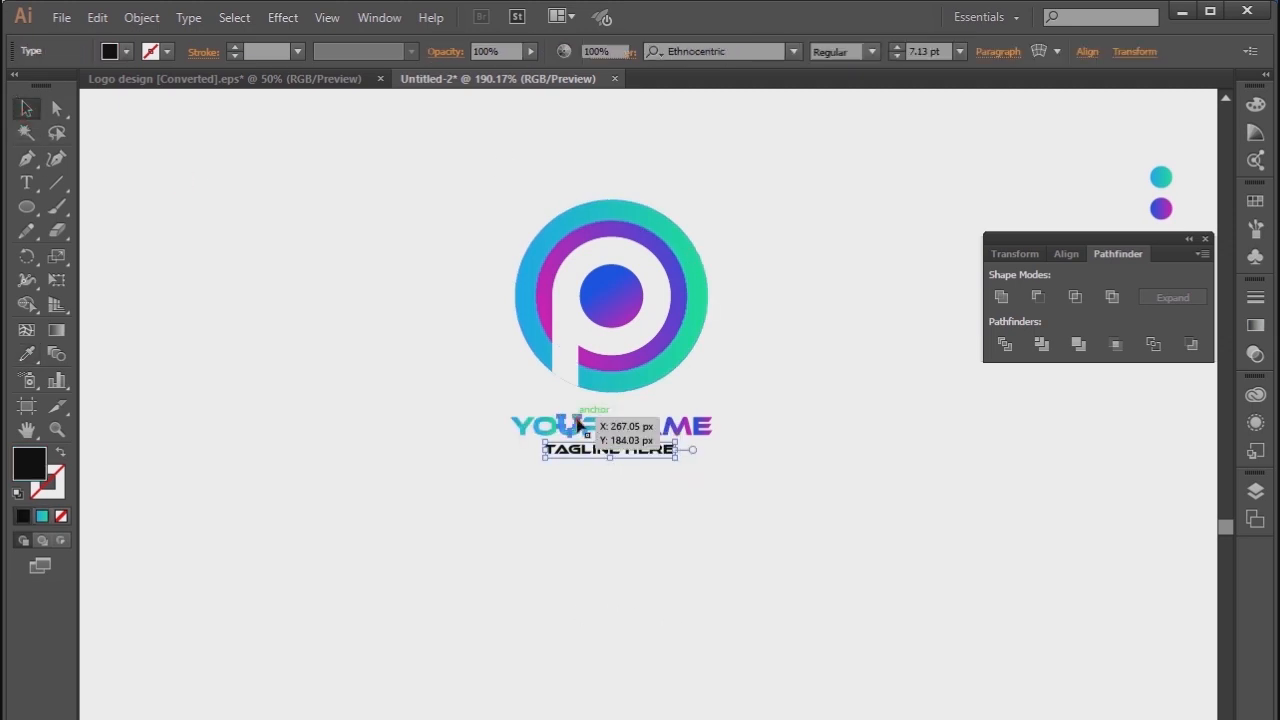
pyautogui.click(576, 421)
pyautogui.click(767, 439)
pyautogui.moveTo(740, 398); pyautogui.dragTo(622, 399)
pyautogui.moveTo(498, 396); pyautogui.dragTo(585, 446)
pyautogui.click(56, 330)
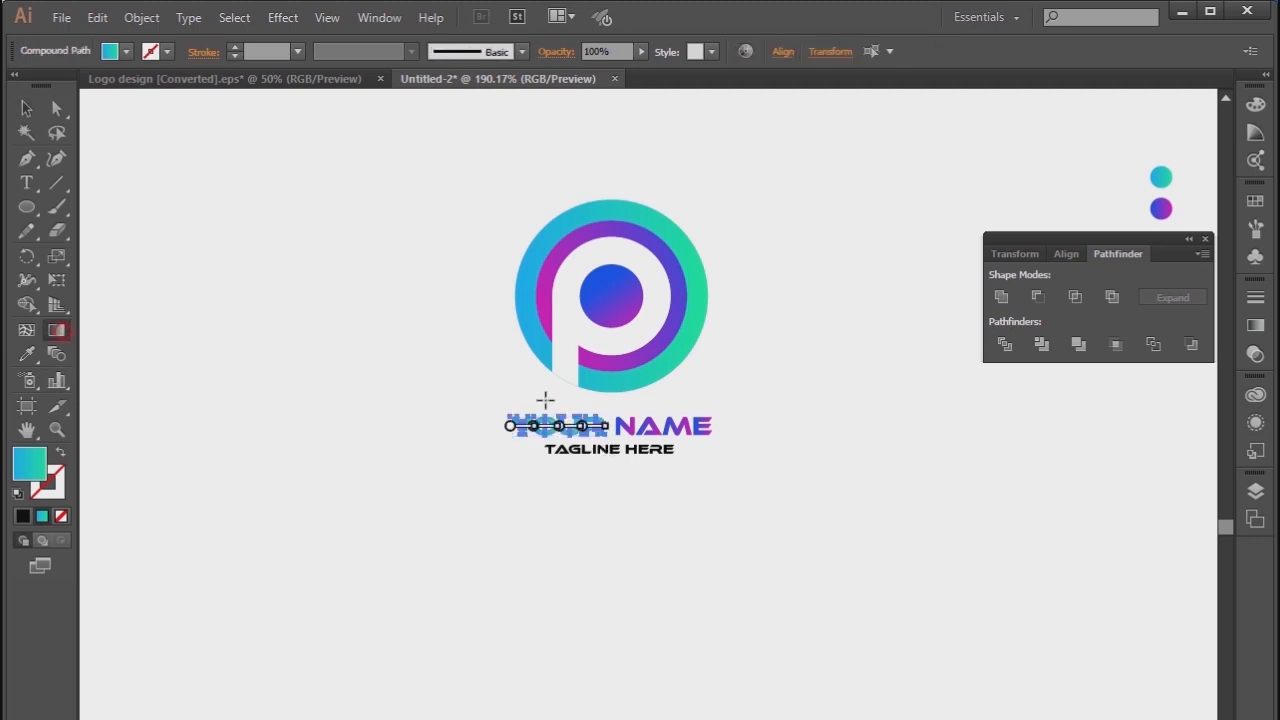
pyautogui.moveTo(547, 400); pyautogui.dragTo(710, 403)
pyautogui.click(27, 108)
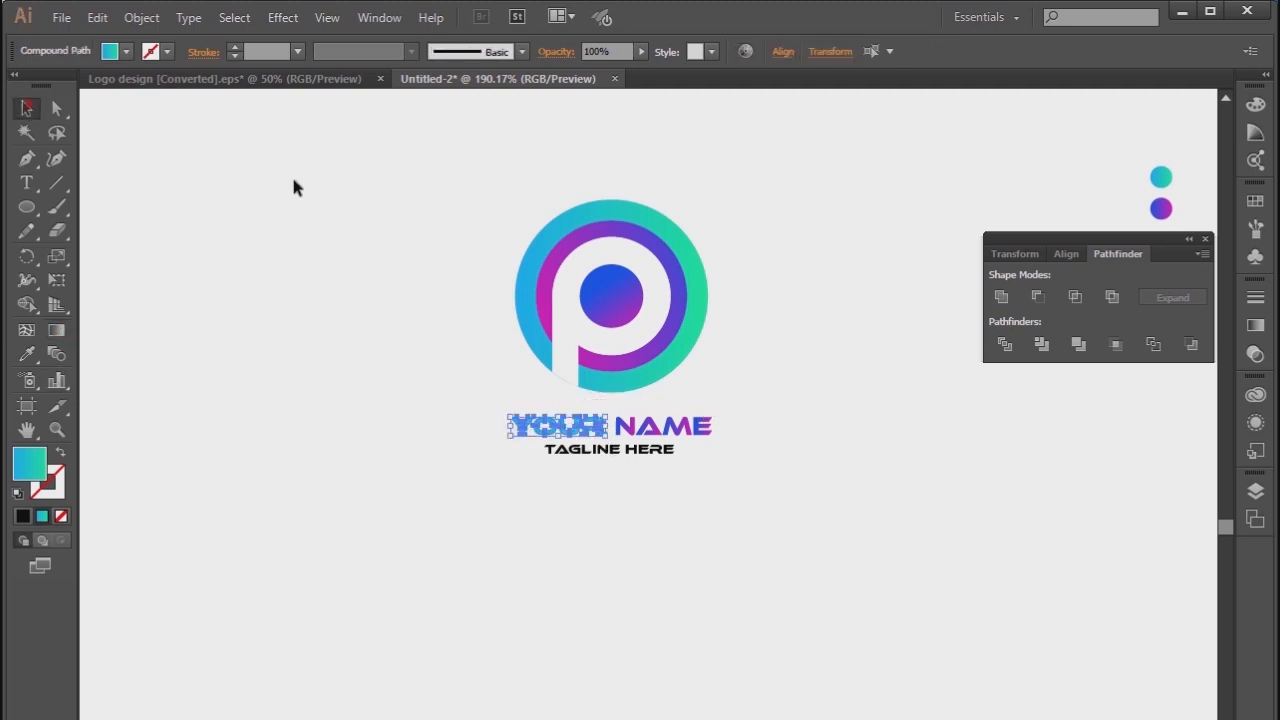
pyautogui.click(343, 194)
# - Redraw the gradient of "NAME" as one horizontal blend from magenta at the N to blue-purple at the E
pyautogui.moveTo(717, 403); pyautogui.dragTo(640, 435)
pyautogui.click(56, 330)
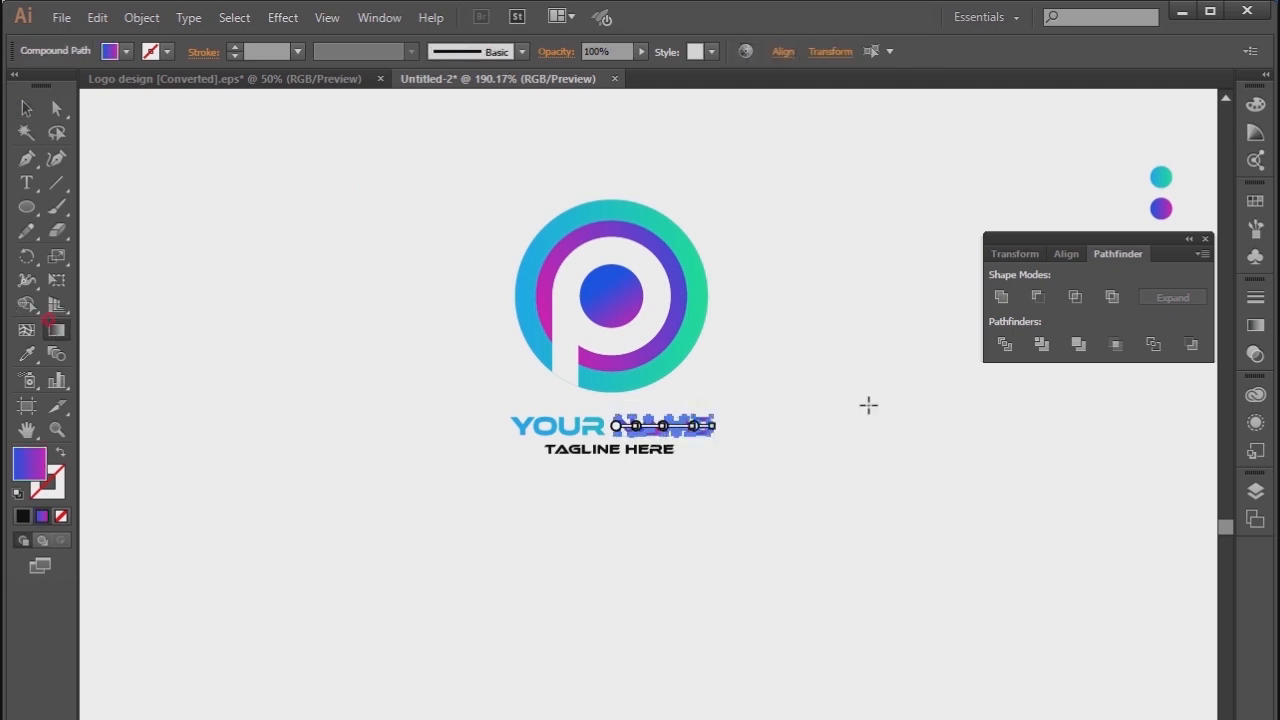
pyautogui.moveTo(582, 402); pyautogui.dragTo(790, 404)
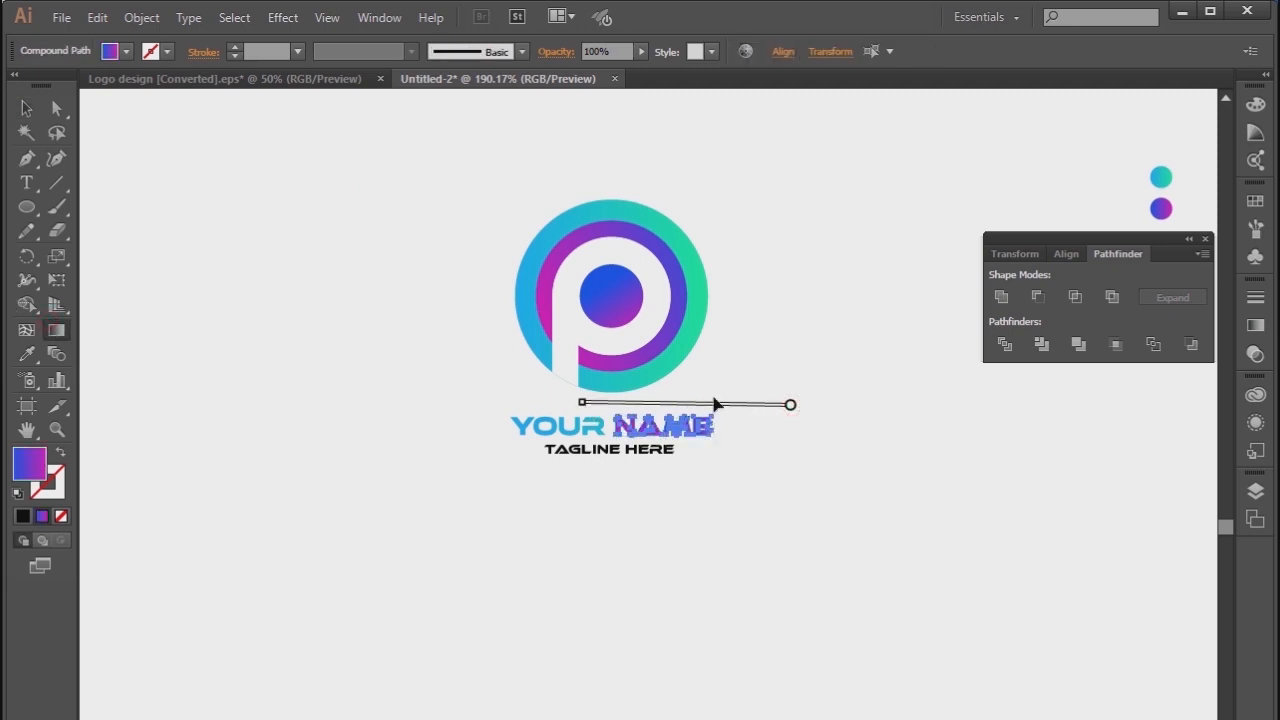
pyautogui.click(27, 108)
pyautogui.click(249, 156)
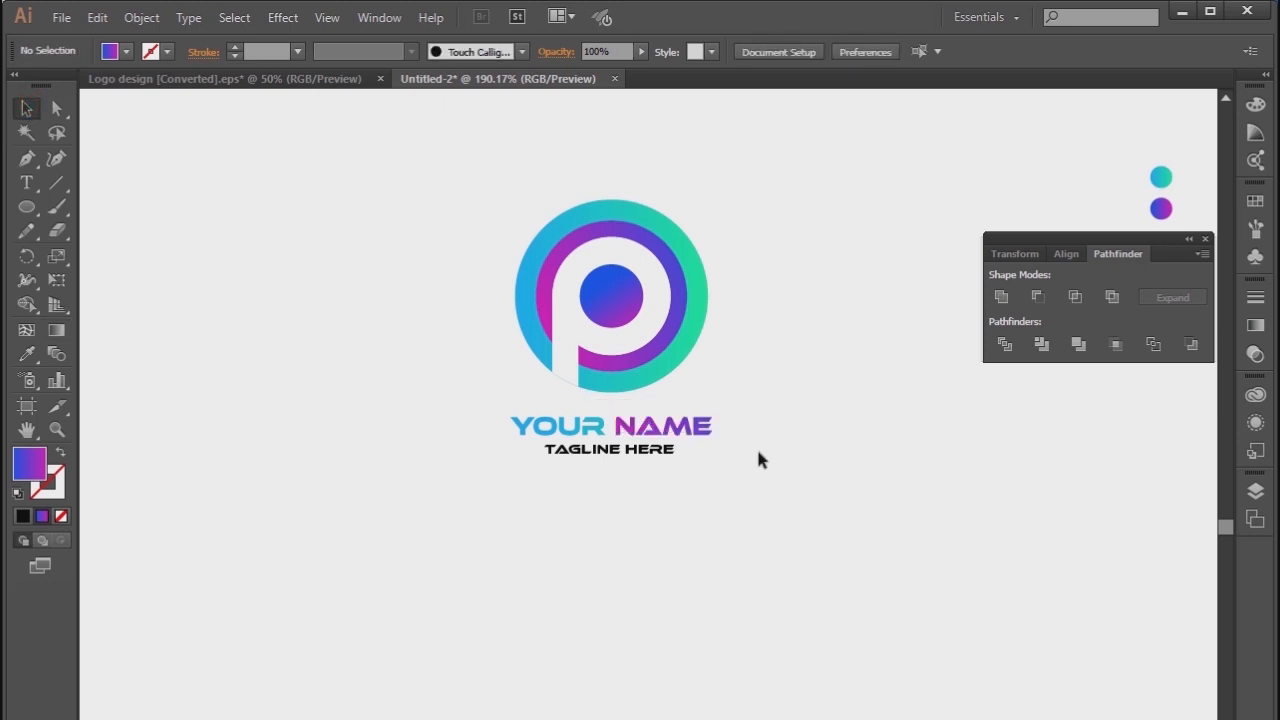
# - Nudge the "TAGLINE HERE" text slightly to the right under the name
pyautogui.moveTo(711, 480); pyautogui.dragTo(543, 450)
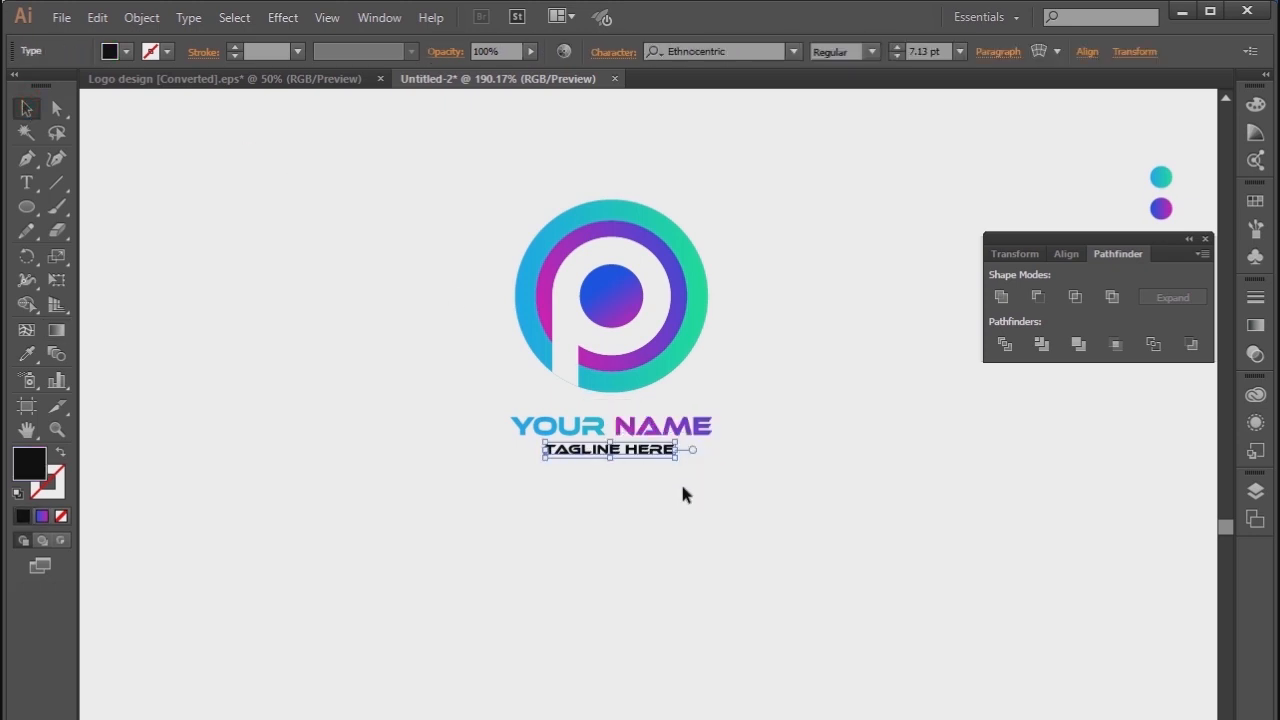
pyautogui.press('Right')
pyautogui.press('Right')
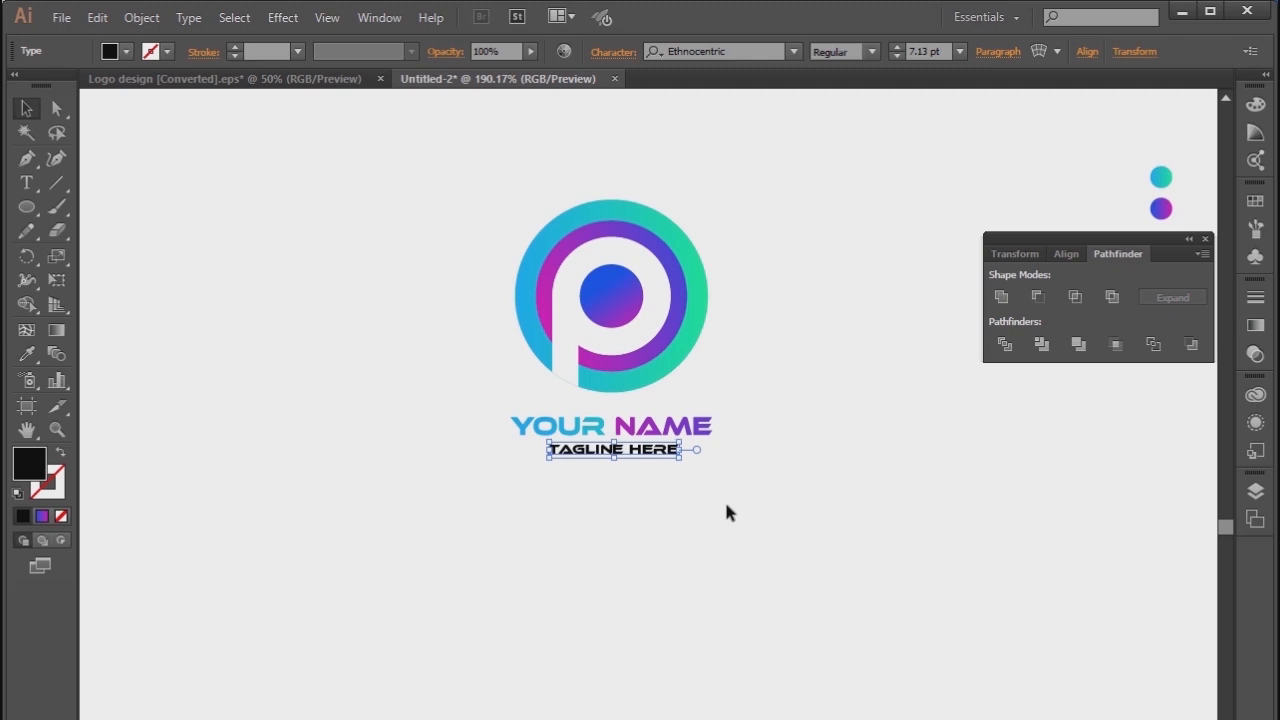
# - Group "YOUR NAME" with the tagline and nudge the group slightly closer to the circular logo
pyautogui.moveTo(741, 402); pyautogui.dragTo(514, 473)
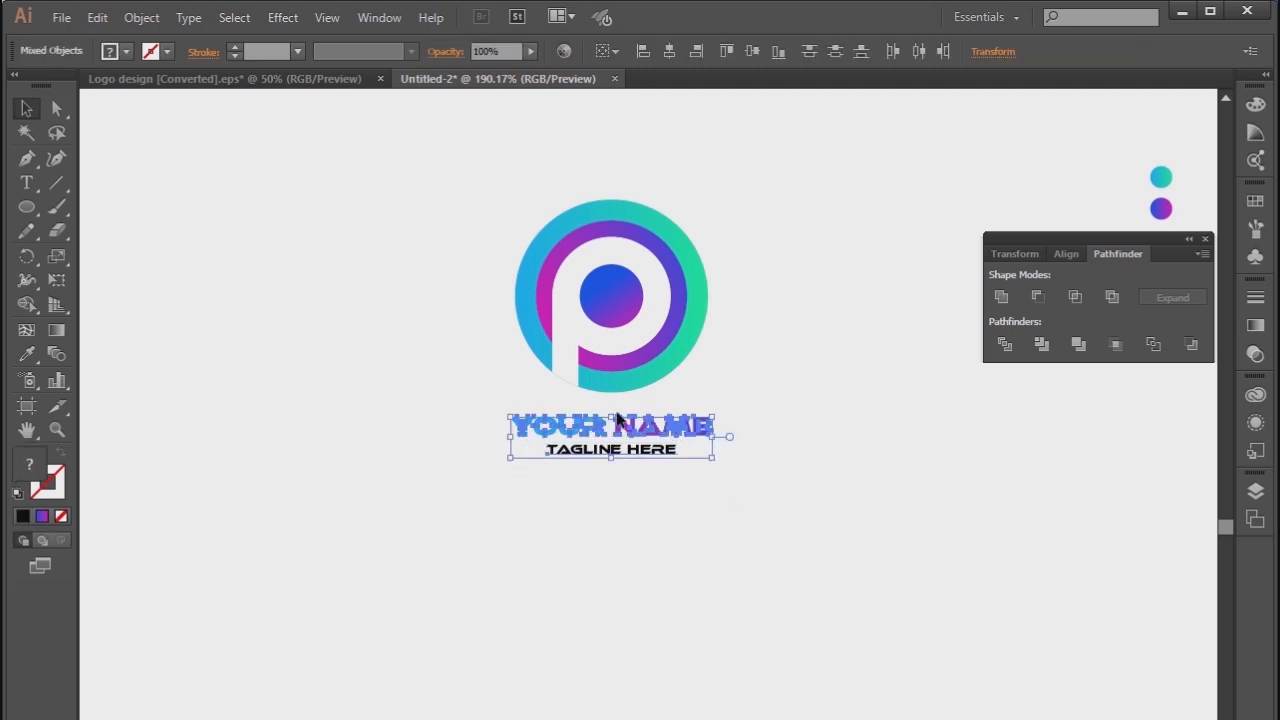
pyautogui.rightClick(626, 433)
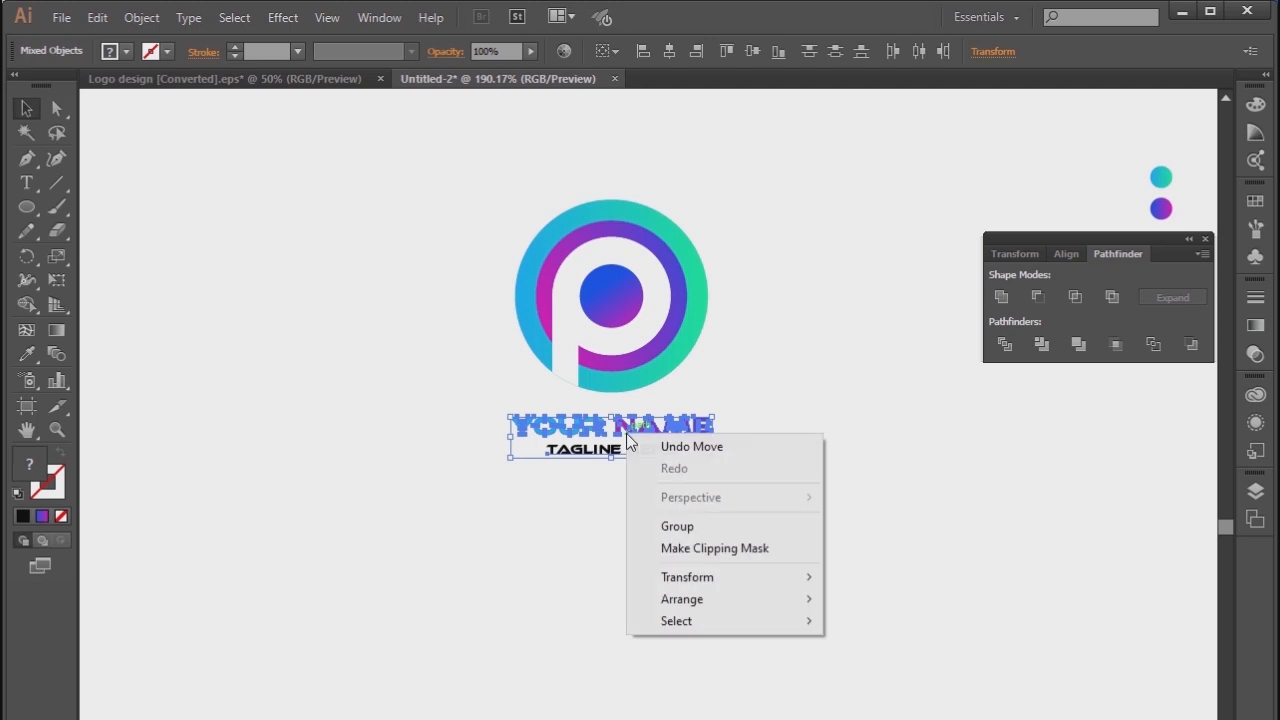
pyautogui.click(690, 530)
pyautogui.click(763, 533)
pyautogui.click(694, 440)
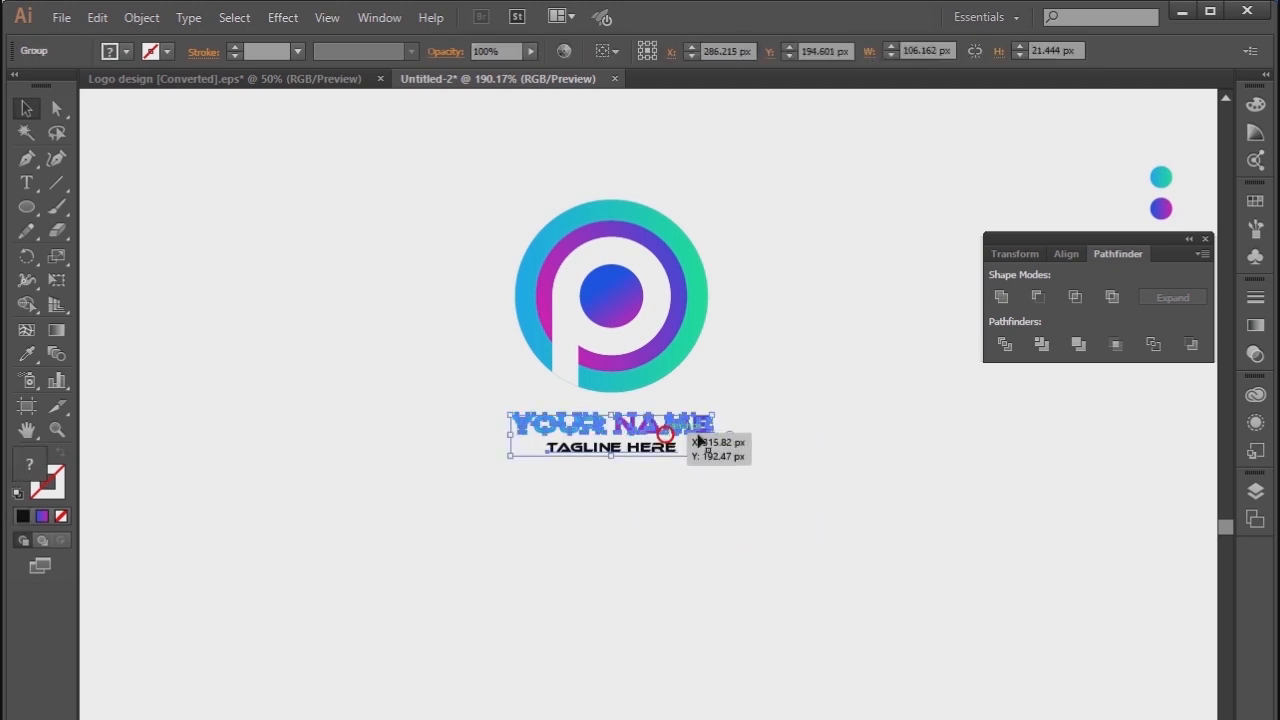
pyautogui.click(761, 463)
pyautogui.moveTo(701, 430); pyautogui.dragTo(705, 430)
pyautogui.click(776, 462)
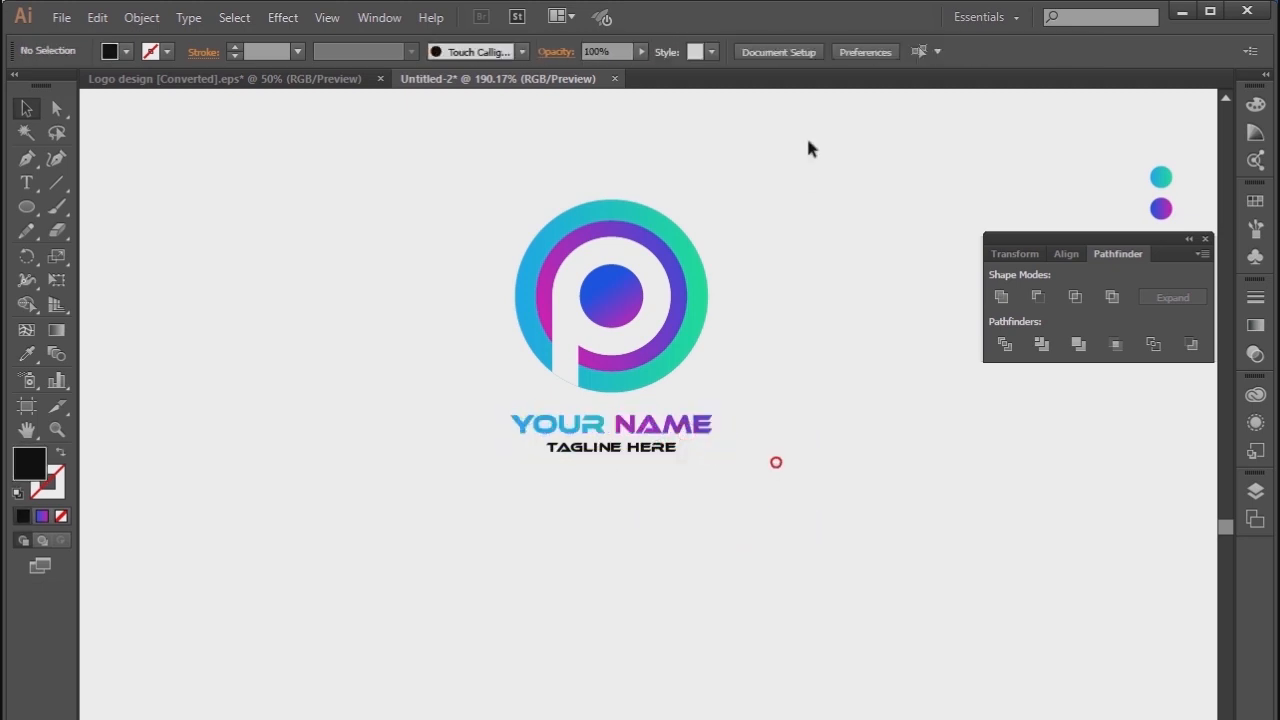
# - Group the circular logo together with the name and tagline text
pyautogui.click(660, 425)
pyautogui.moveTo(775, 177); pyautogui.dragTo(434, 517)
pyautogui.rightClick(588, 322)
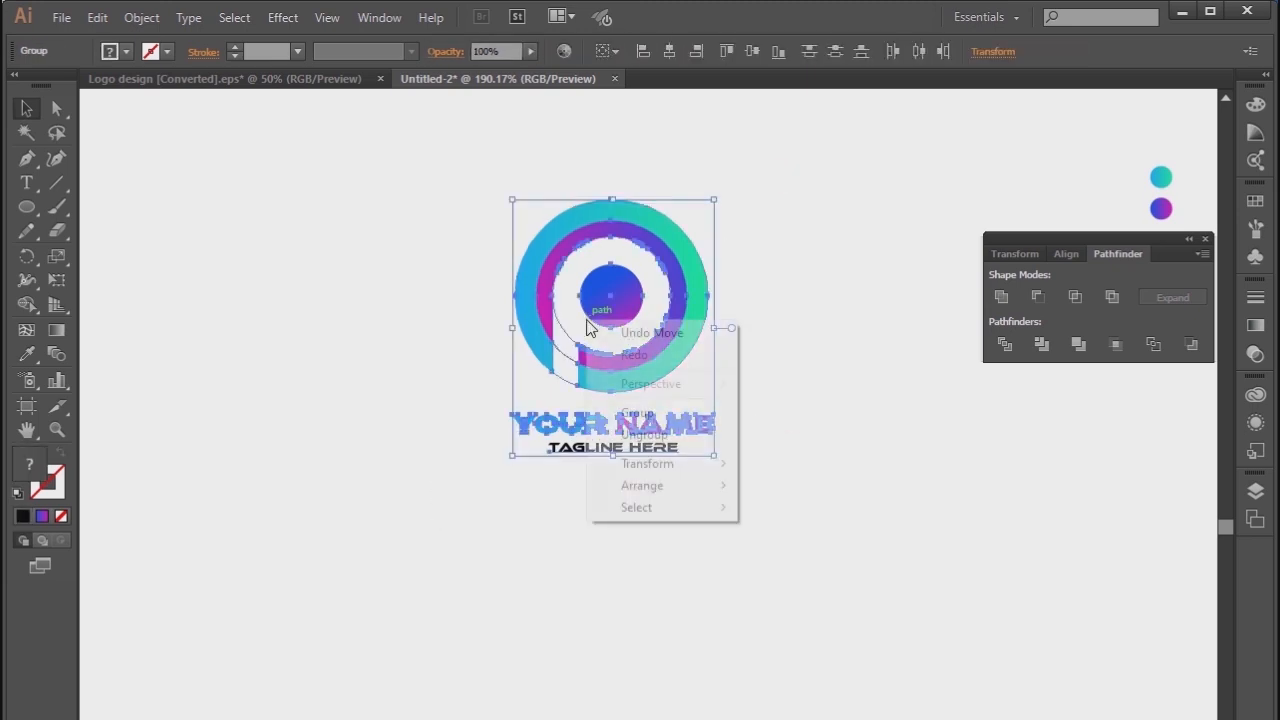
pyautogui.click(629, 414)
pyautogui.click(826, 437)
# - Enlarge the whole logo group proportionally from its centre to about one and a half times its size
pyautogui.moveTo(877, 163); pyautogui.dragTo(285, 545)
pyautogui.moveTo(797, 197); pyautogui.dragTo(469, 480)
pyautogui.moveTo(712, 455); pyautogui.dragTo(795, 517)
pyautogui.click(891, 517)
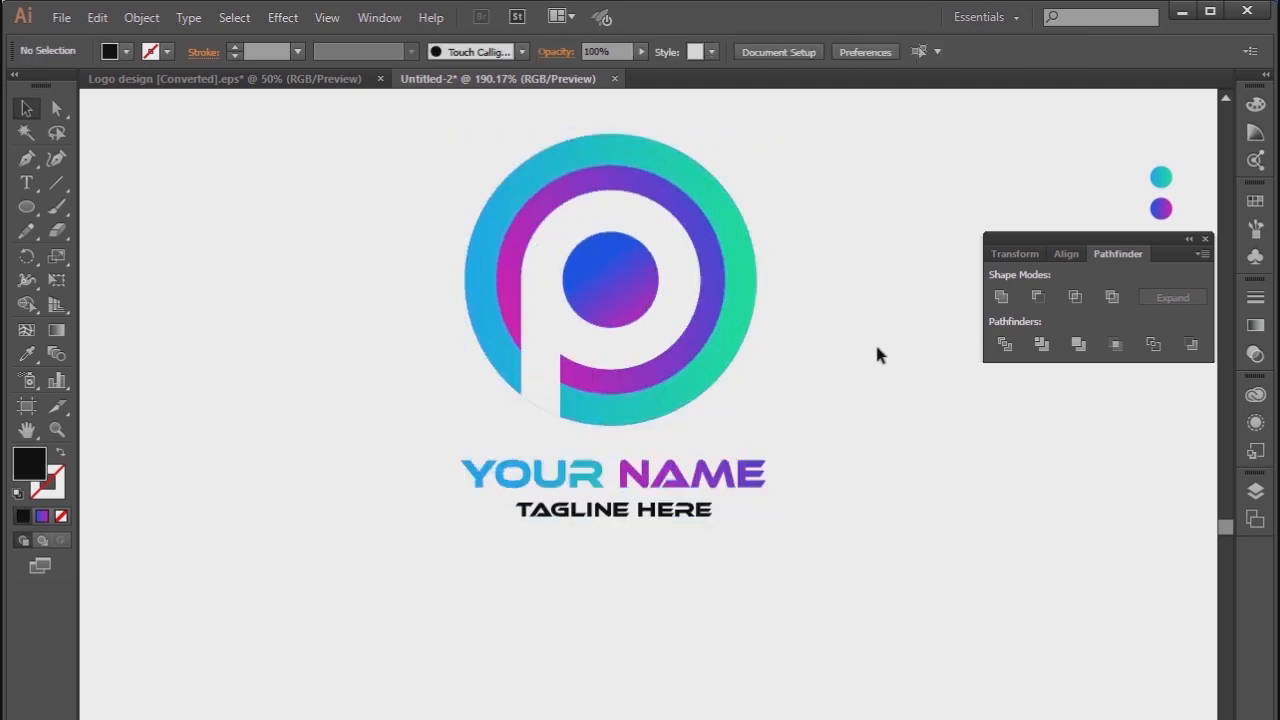
pyautogui.scroll(1, 875, 337)
pyautogui.moveTo(877, 192); pyautogui.dragTo(286, 689)
pyautogui.click(884, 520)
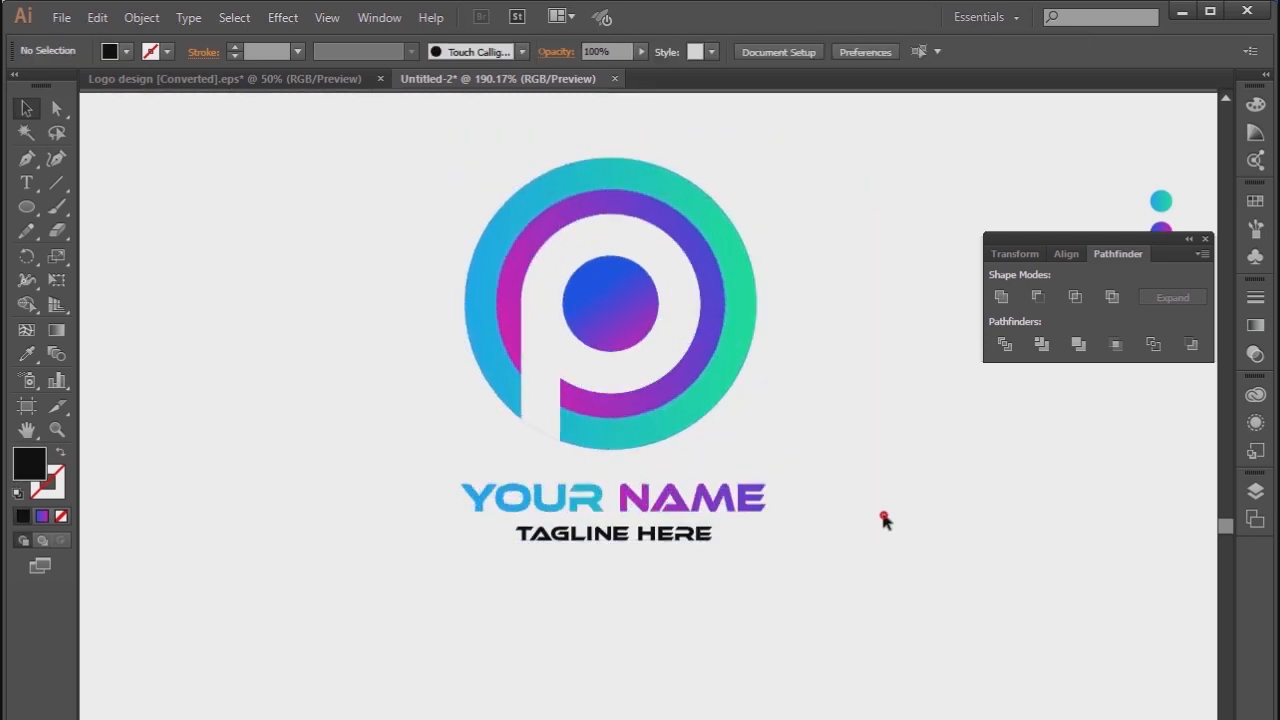